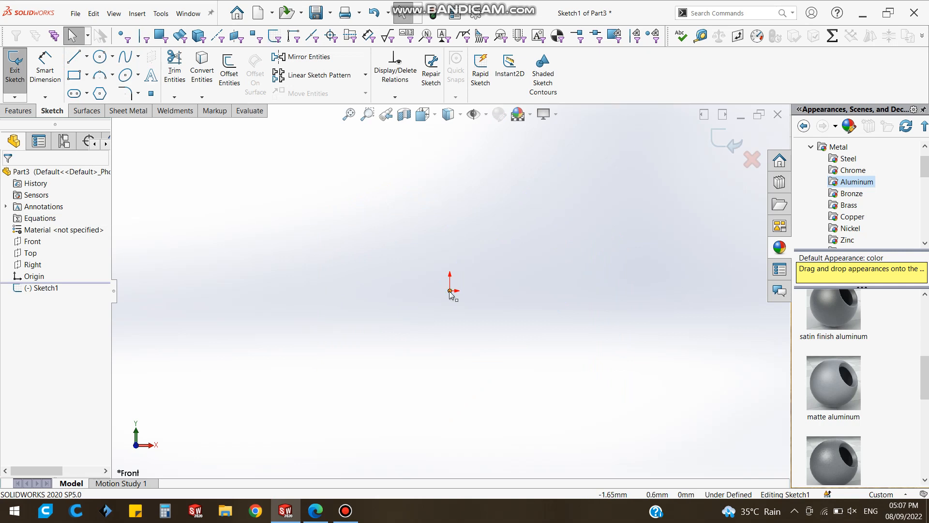
Sketch a closed inverted-U line profile starting at the origin, about 86 mm wide, 57 mm high and 10 mm thick
click(76, 58)
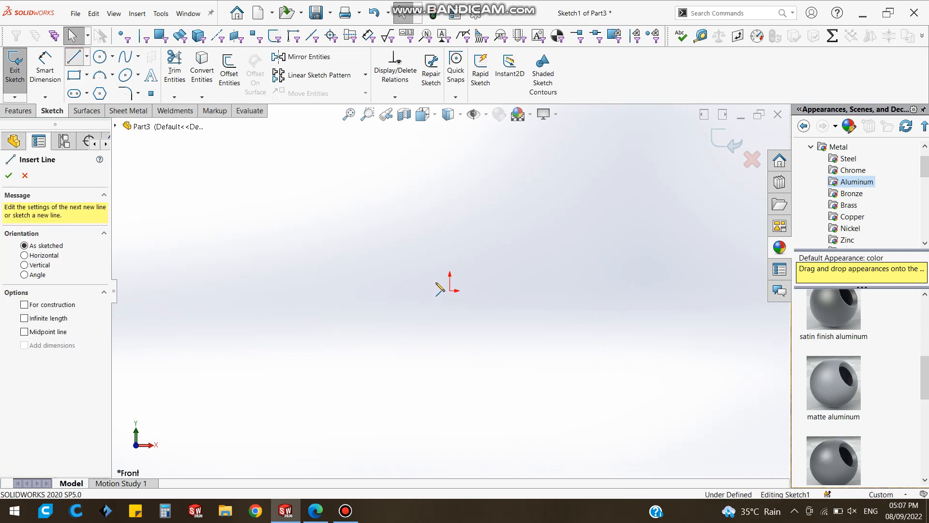
click(450, 290)
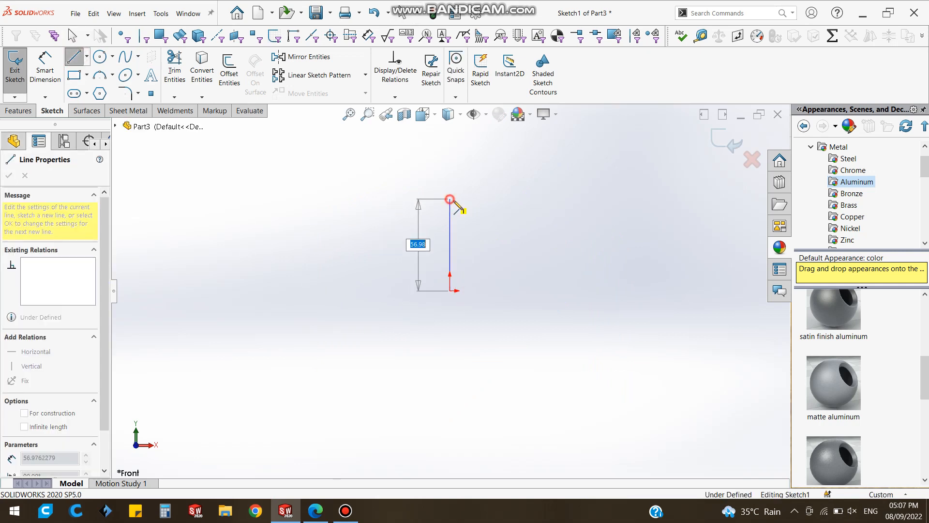
click(450, 198)
click(589, 198)
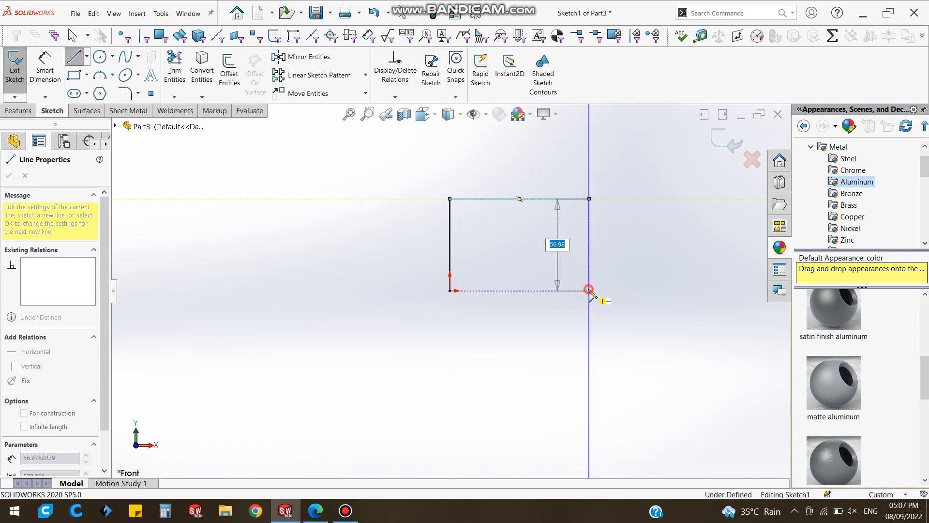
click(589, 290)
click(573, 291)
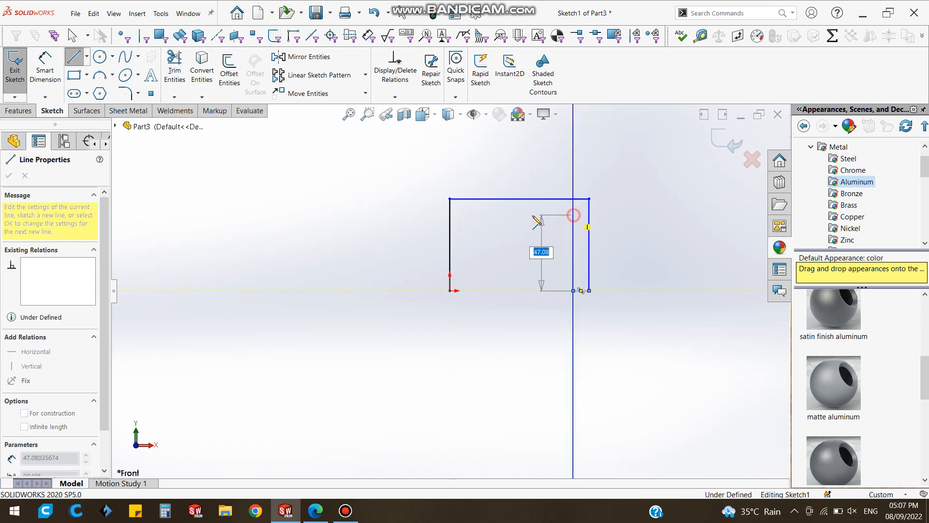
click(573, 214)
click(465, 214)
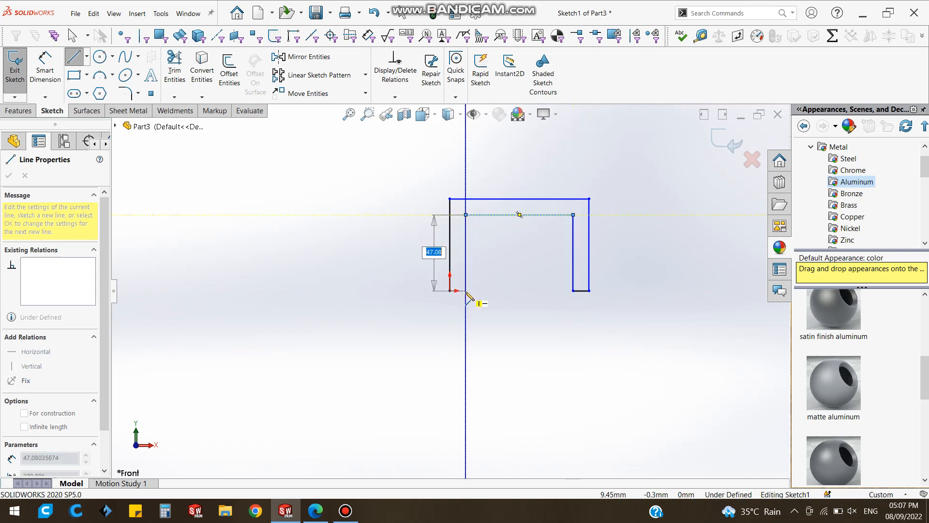
click(466, 290)
click(450, 290)
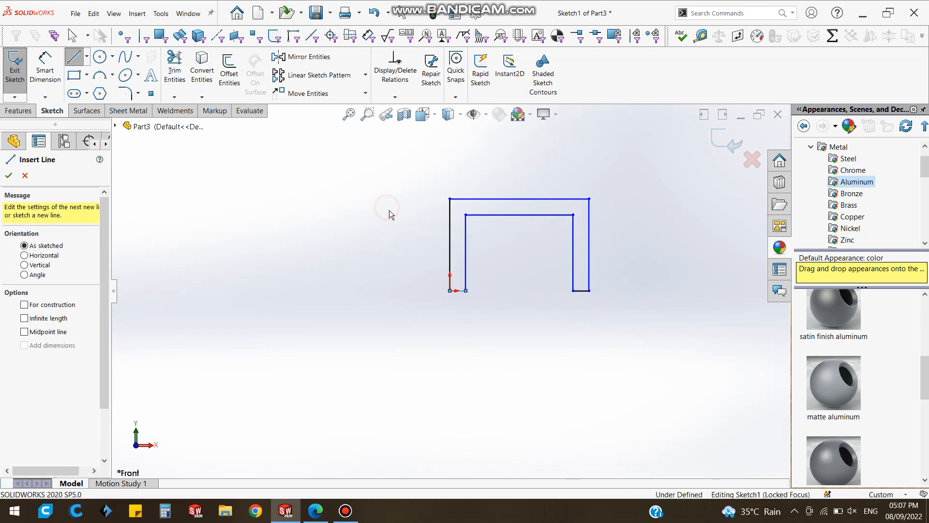
key(Escape)
Make the two outer vertical lines equal in length, and make the two short bottom lines of the legs equal
scroll(518, 230, down, 1)
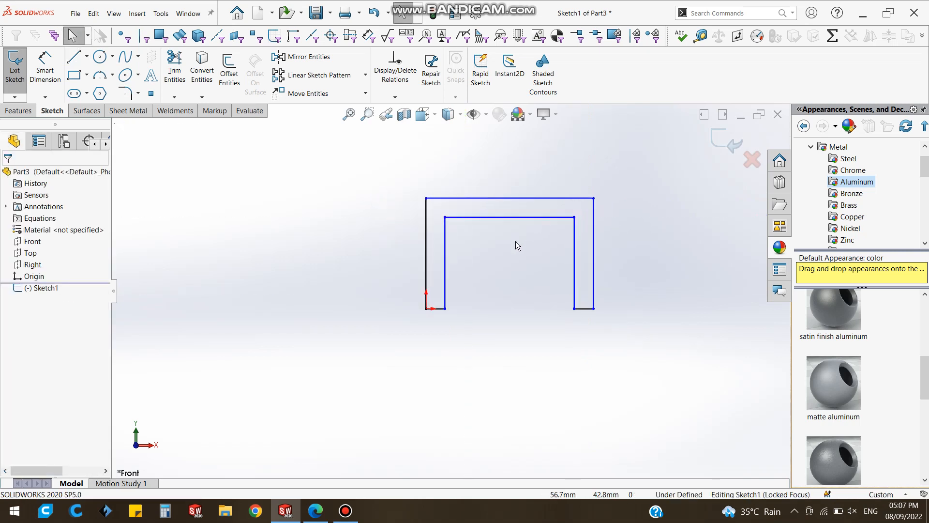
click(427, 237)
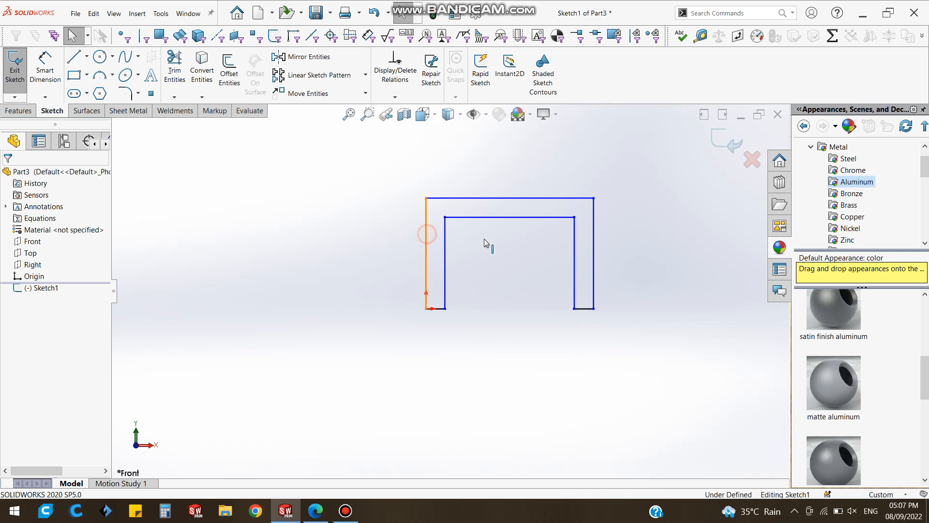
ctrl+click(594, 238)
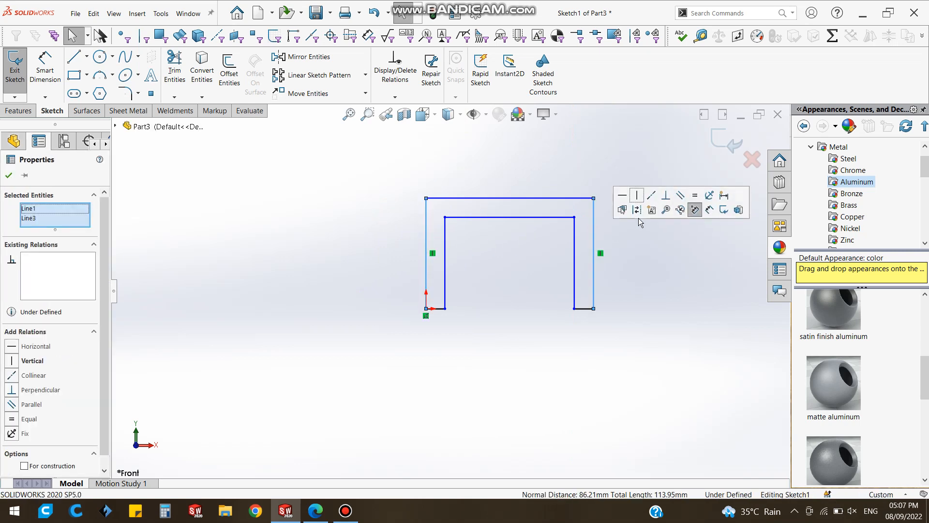
click(695, 195)
click(438, 309)
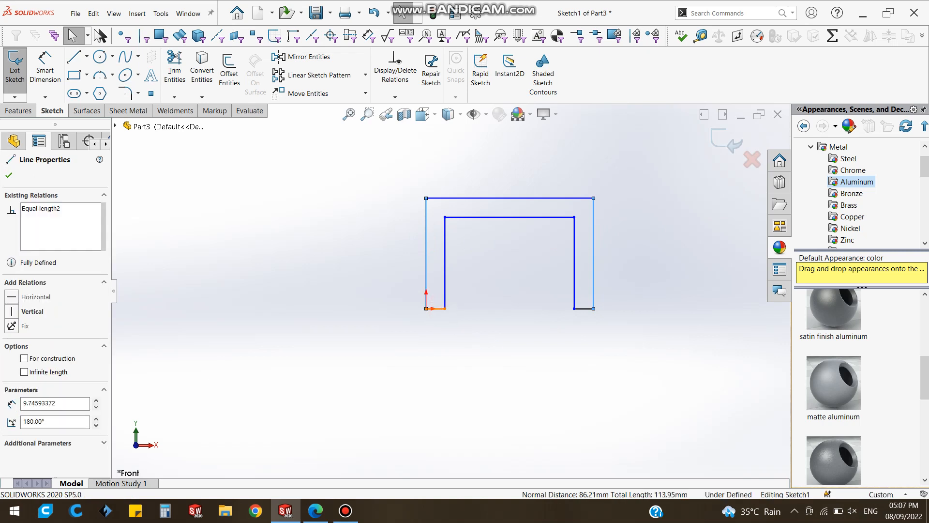
ctrl+click(583, 308)
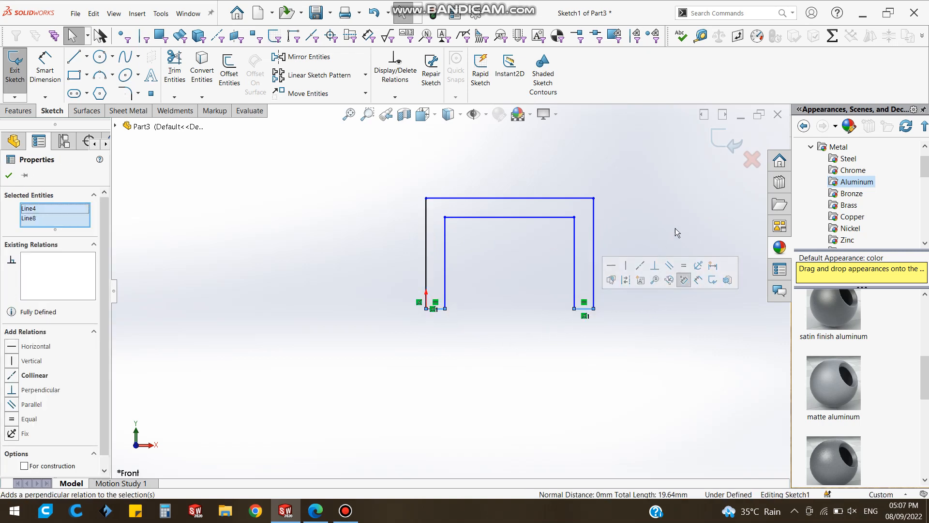
click(683, 268)
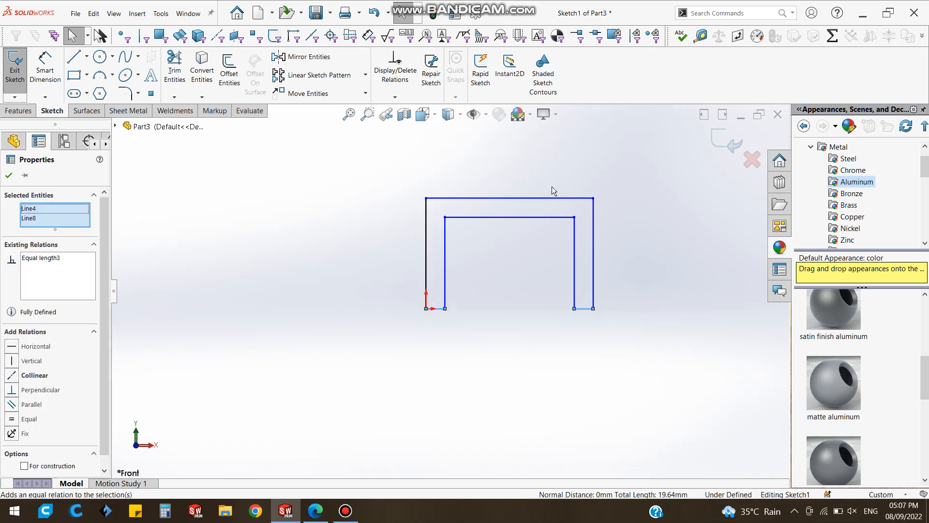
click(9, 175)
Dimension the outer outline of the inverted-U profile to 350 mm high and 500 mm wide
click(42, 65)
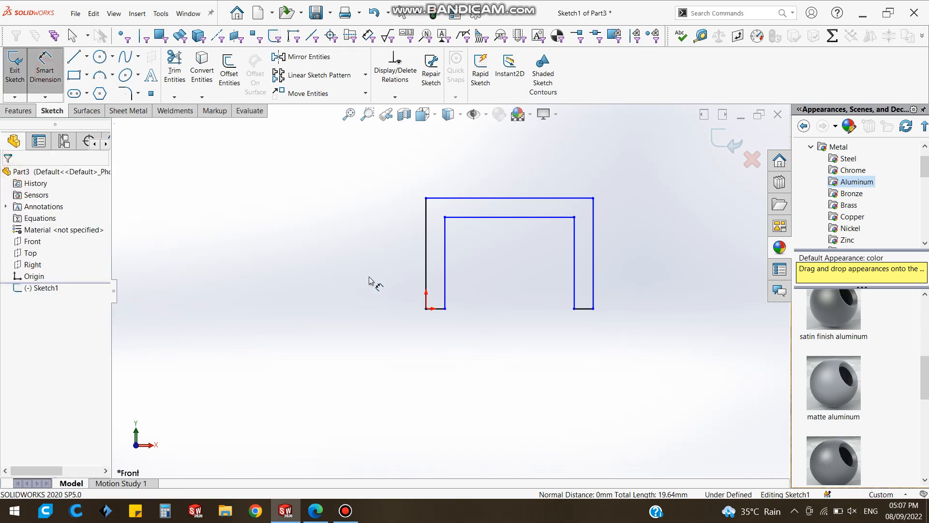
click(426, 254)
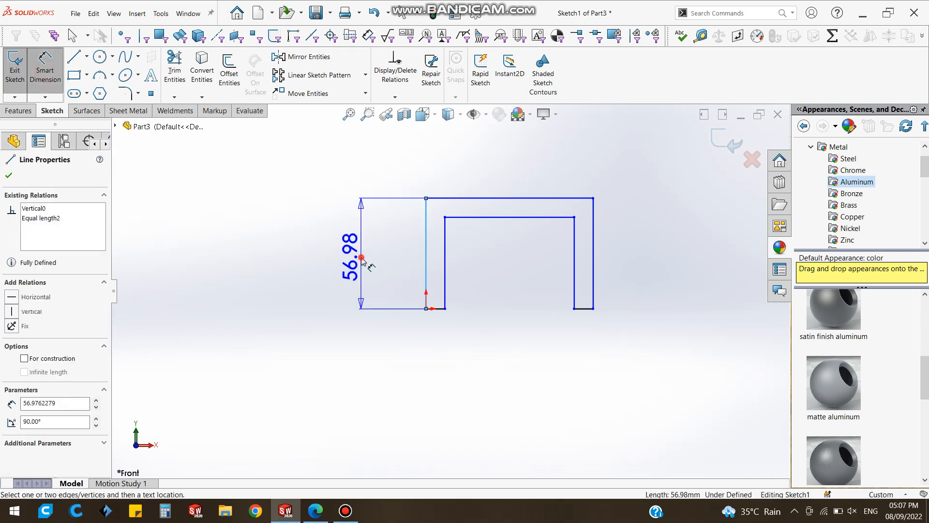
click(361, 258)
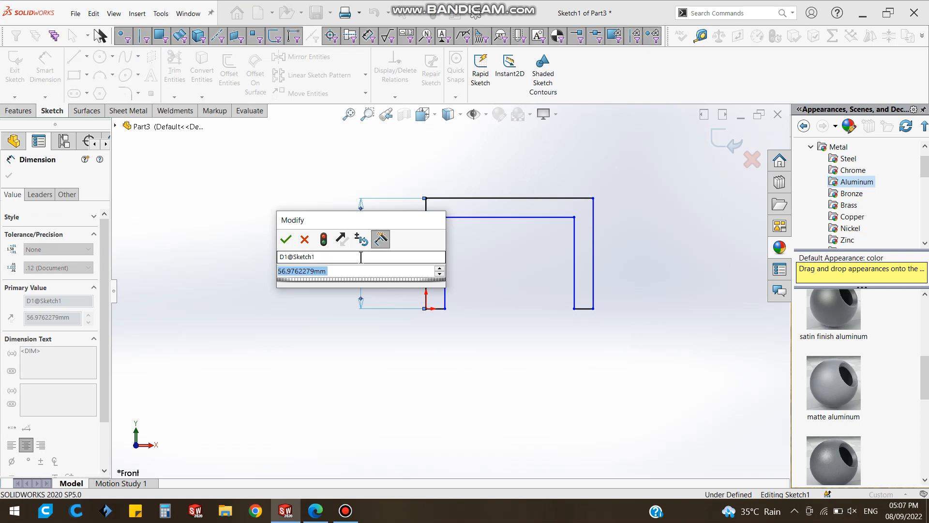
text(350)
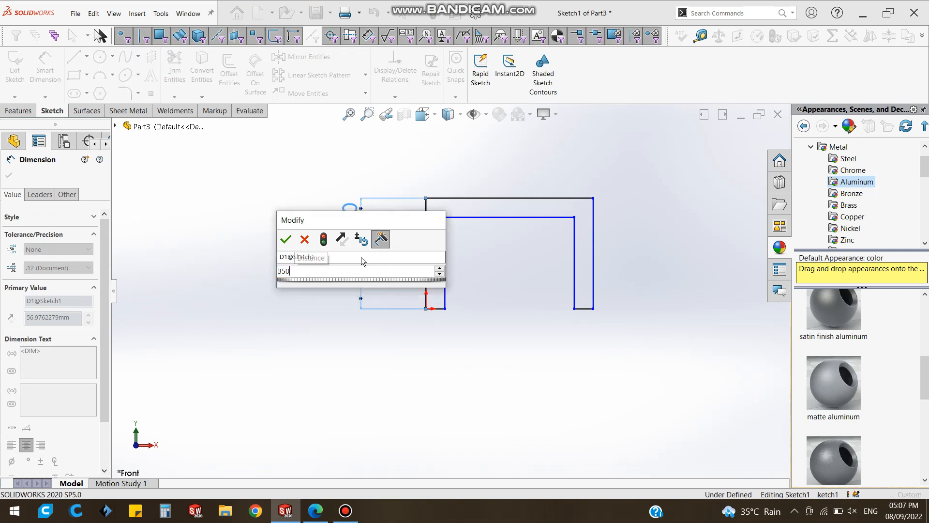
key(Return)
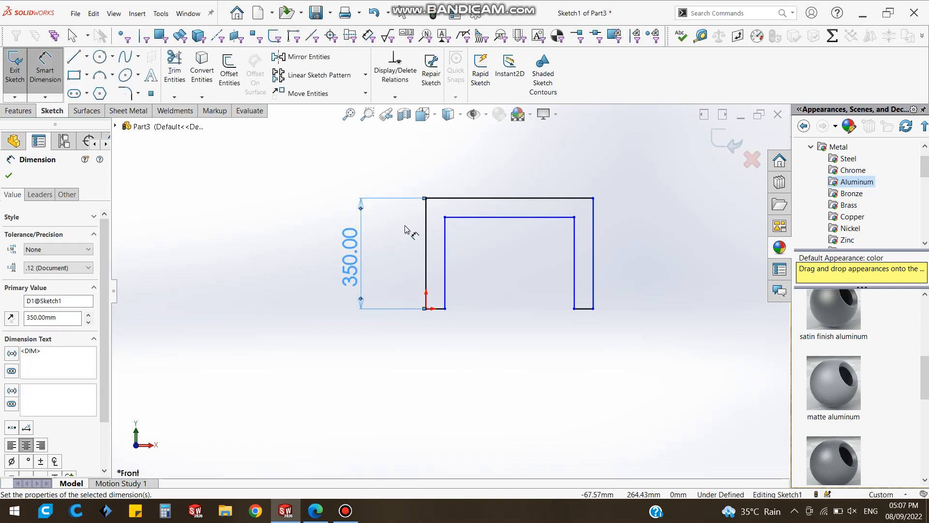
click(508, 199)
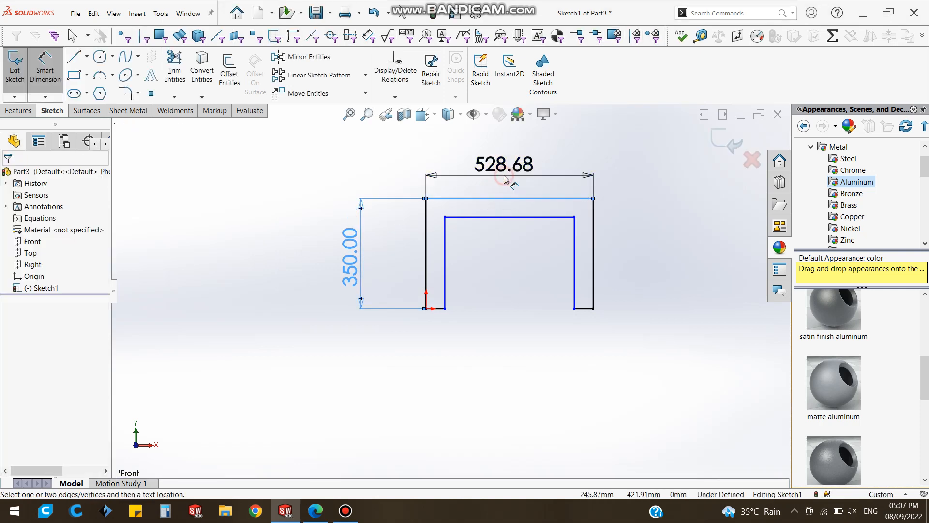
click(504, 179)
text(500)
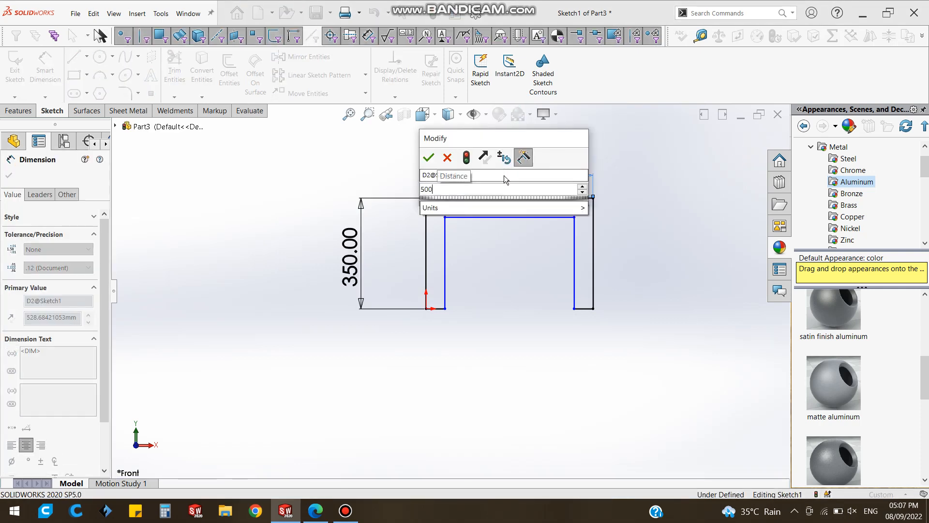
key(Return)
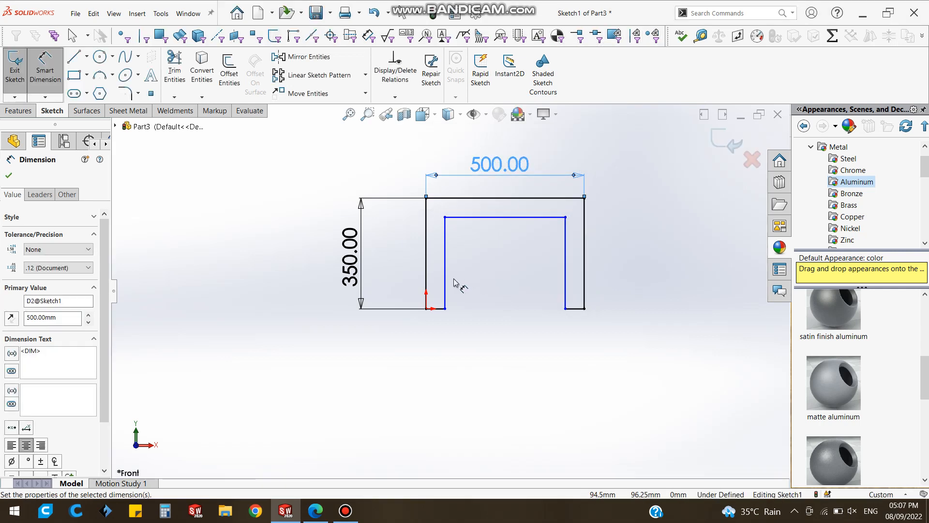
Dimension the left leg's width to 50 mm and the thickness of the horizontal top member to 50 mm
click(446, 278)
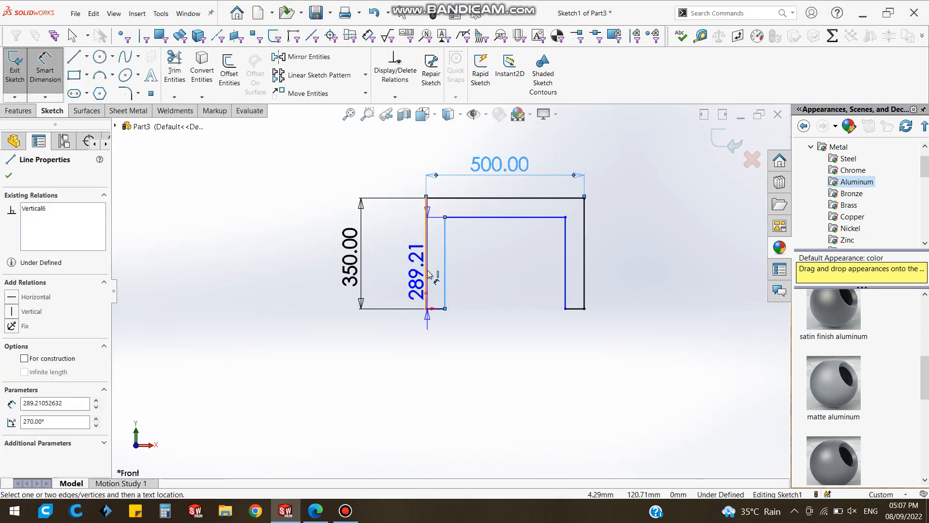
click(426, 296)
click(440, 343)
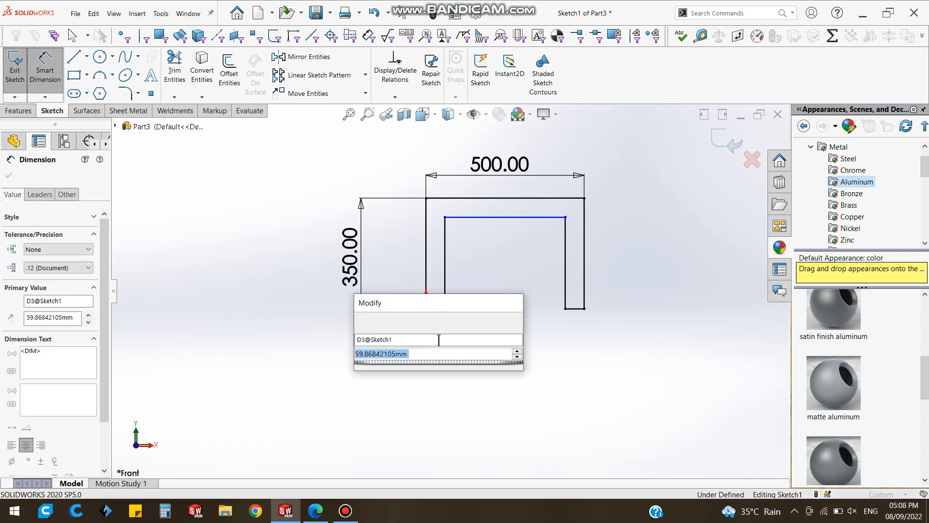
text(50)
key(Return)
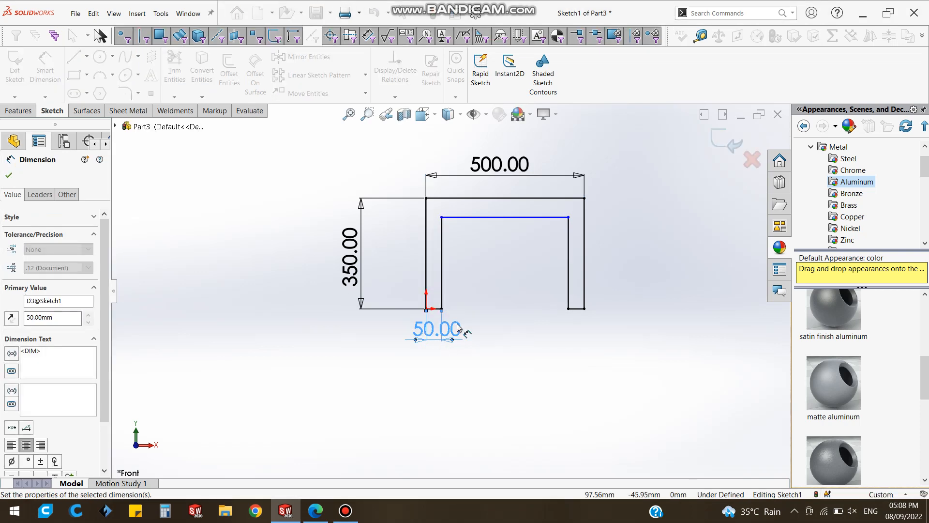
click(551, 217)
click(551, 198)
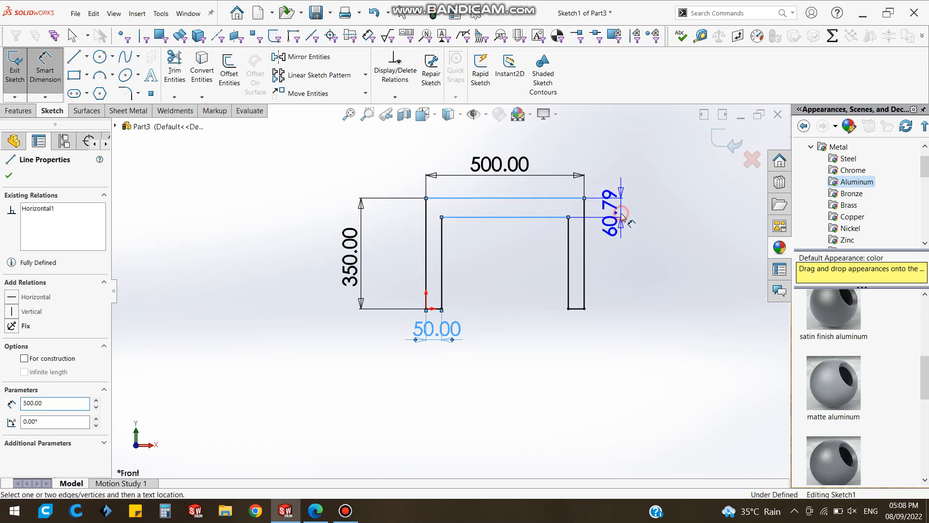
click(621, 215)
key(Return)
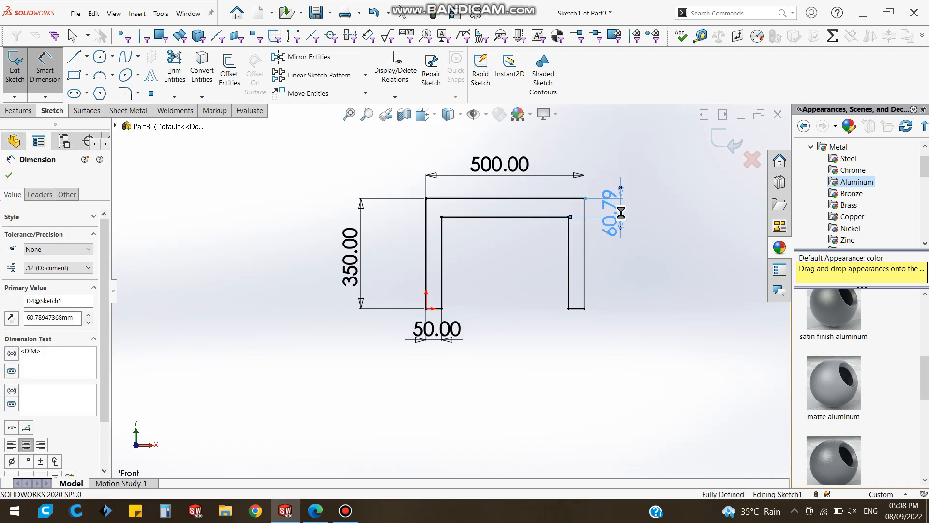
click(10, 176)
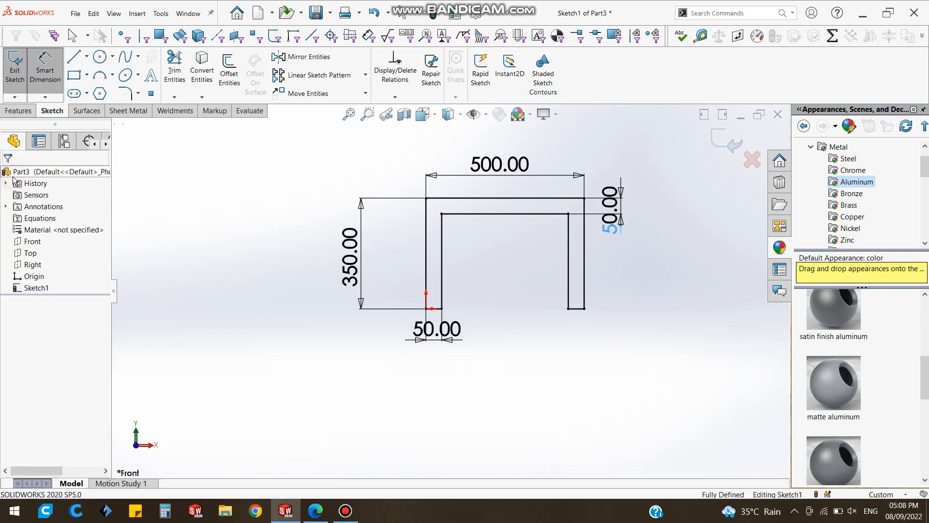
Sketch a slanted backrest outline about 48 mm wide and 364 mm long, rising from the top edge and ending on the right leg's outer edge
scroll(619, 179, down, 3)
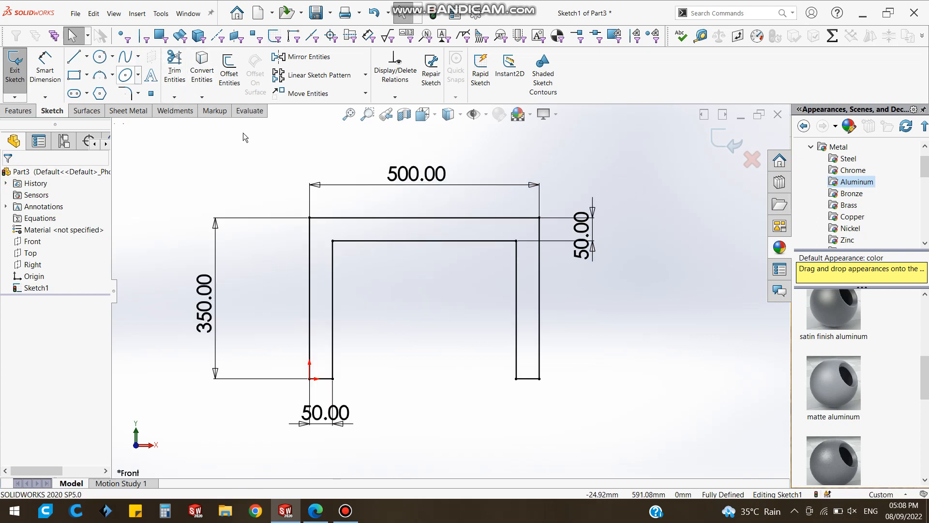
scroll(579, 175, up, 2)
scroll(581, 176, down, 1)
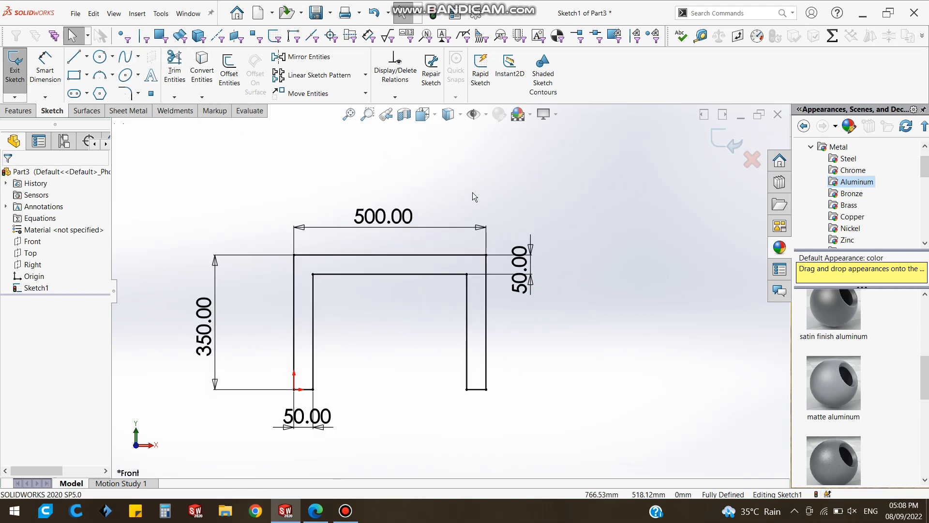
click(74, 58)
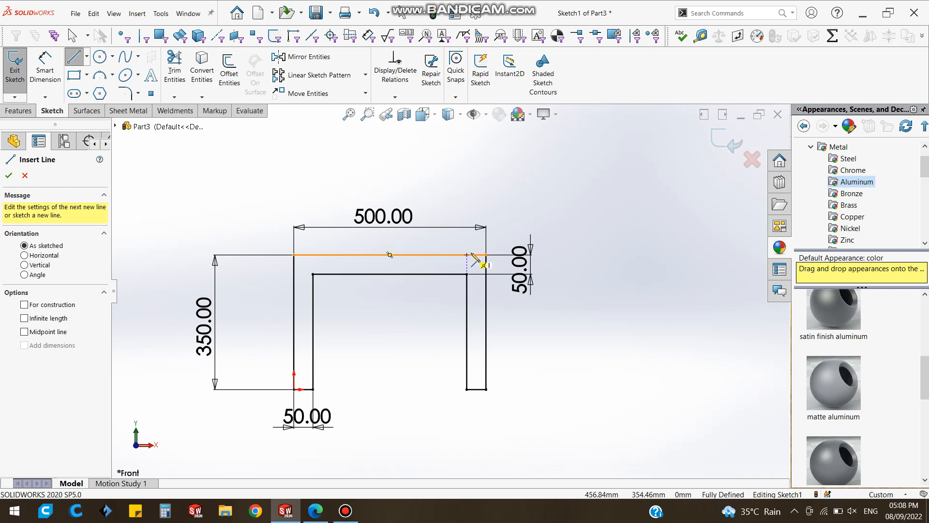
click(471, 255)
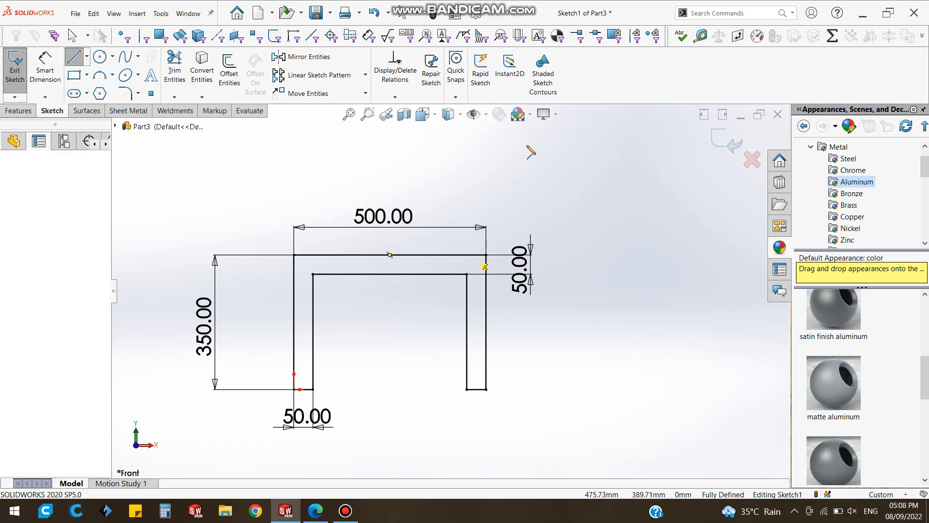
click(533, 133)
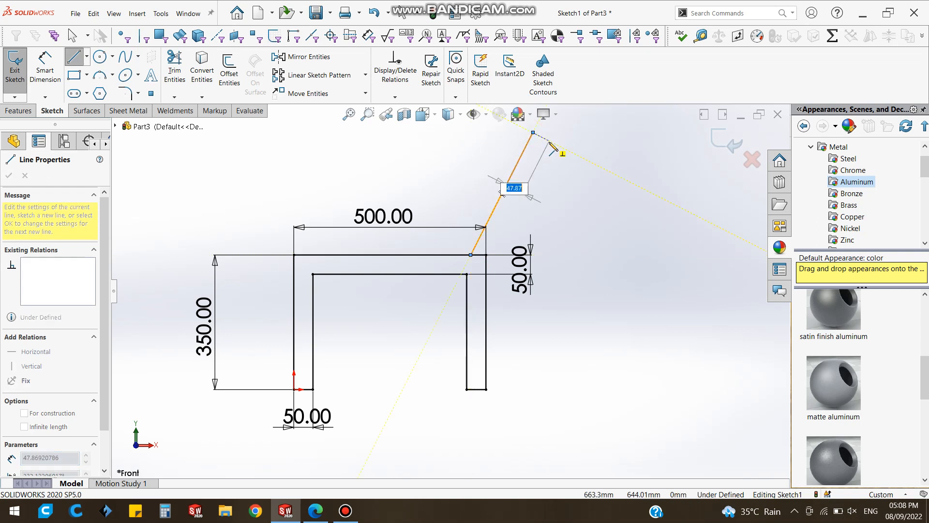
click(549, 141)
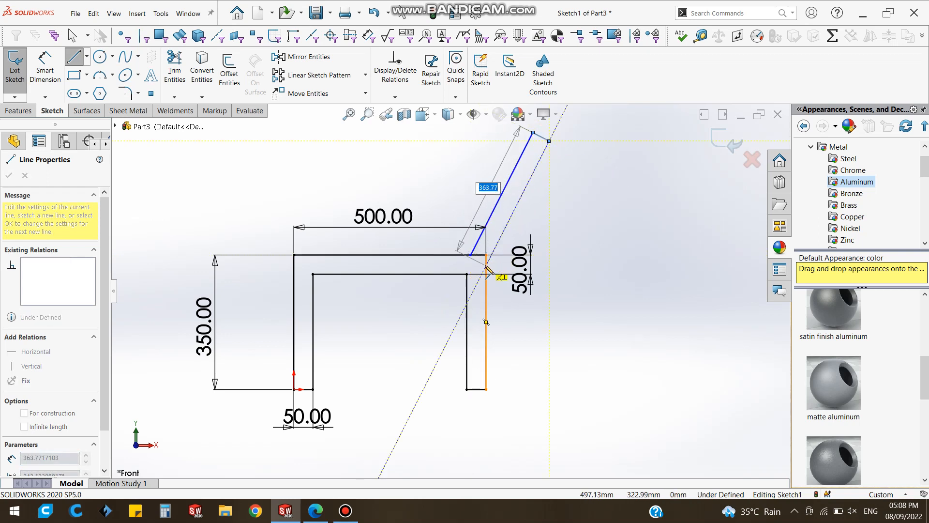
click(487, 265)
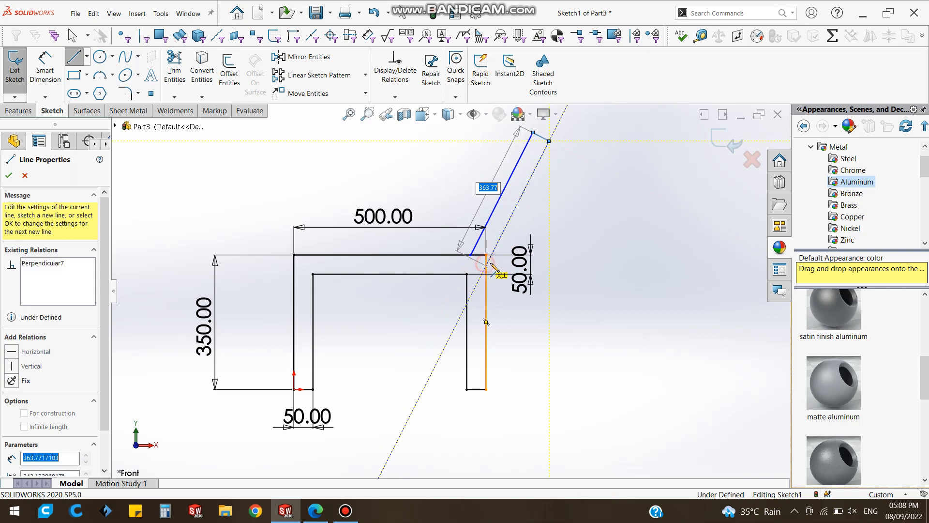
right_click(589, 194)
click(597, 200)
Make the lower endpoint of the backrest's outer line coincident with the right leg's outer vertical line
scroll(431, 298, down, 5)
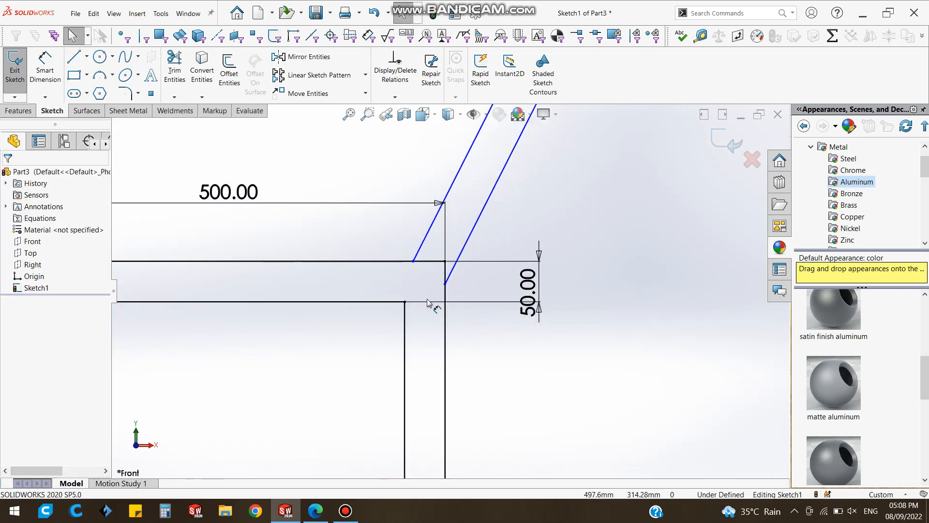
click(430, 291)
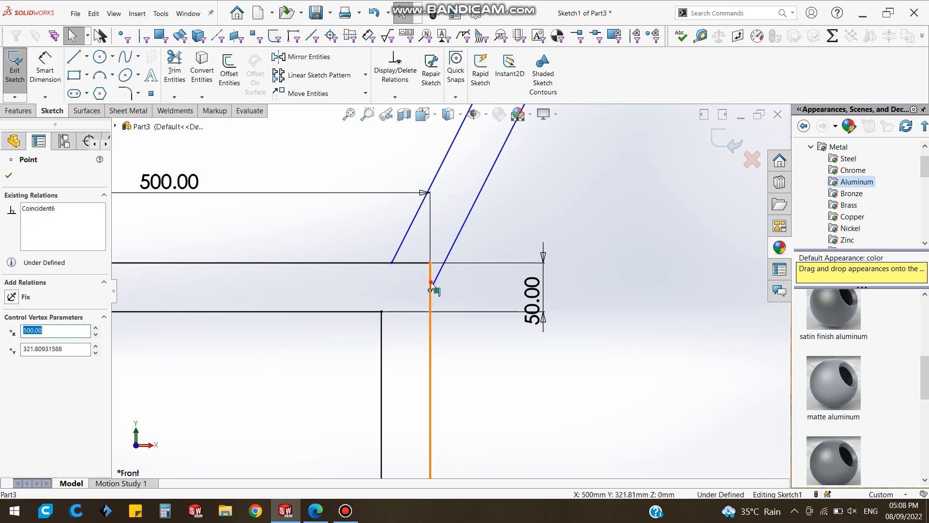
click(431, 280)
ctrl+click(431, 291)
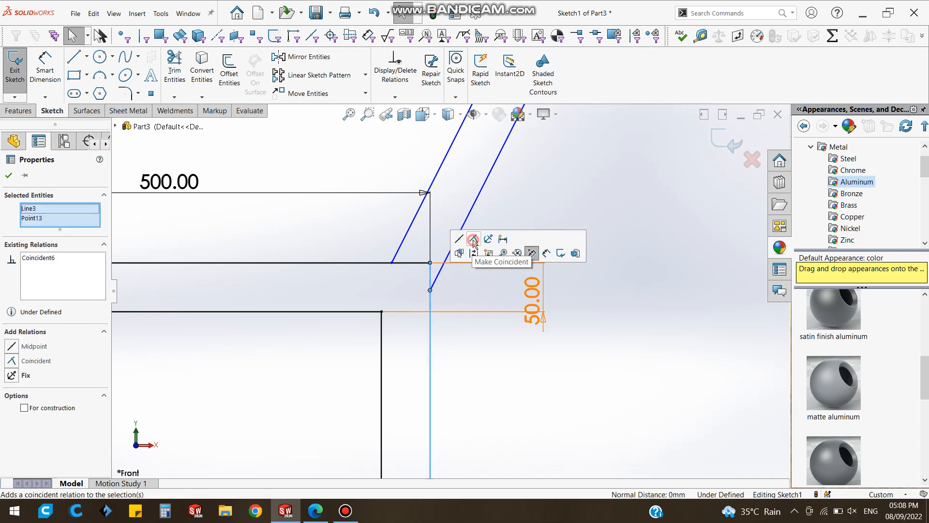
click(9, 175)
scroll(533, 197, up, 6)
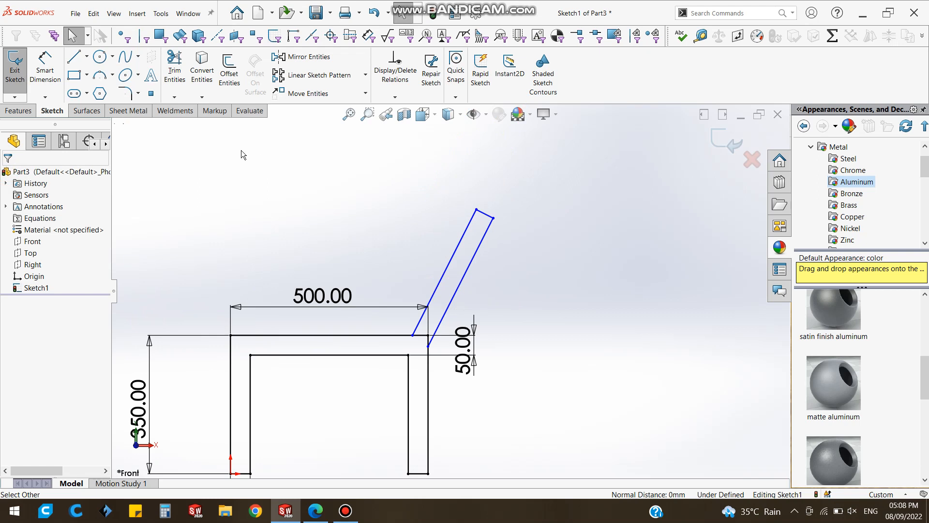
Make the two long slanted lines of the backrest parallel to each other
click(456, 279)
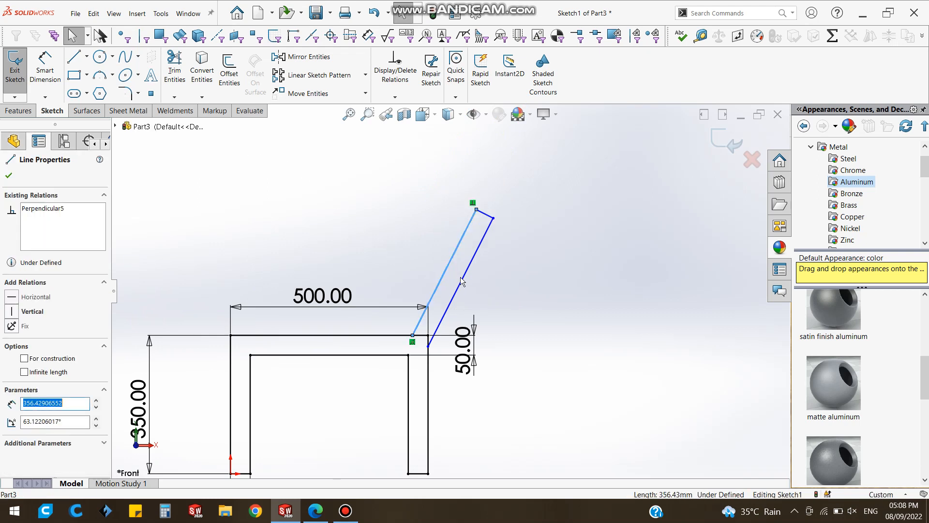
ctrl+click(462, 277)
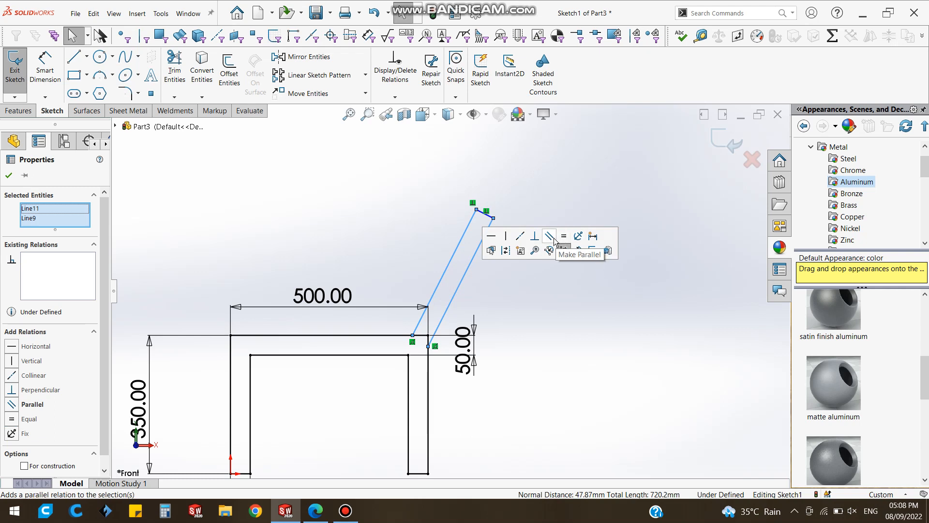
click(549, 236)
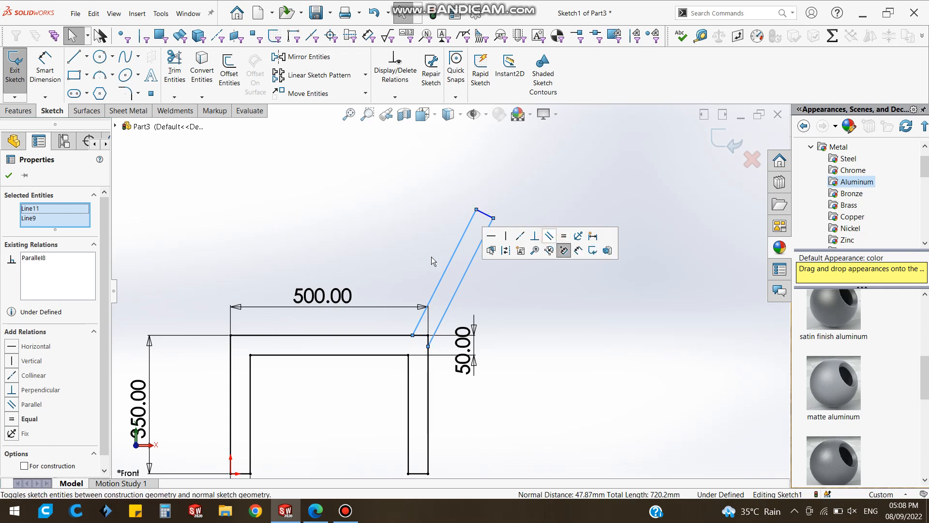
click(9, 176)
Dimension the short end line at the top of the backrest to 50 mm
click(45, 75)
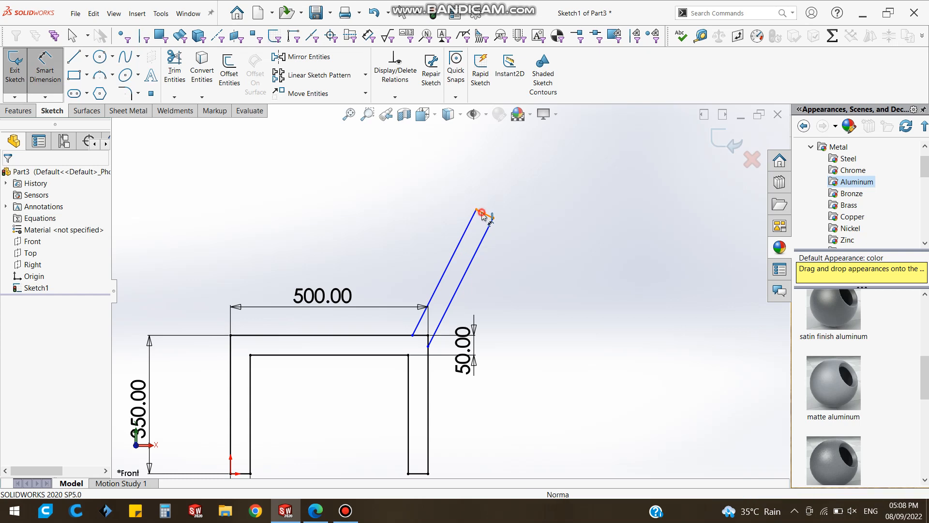
click(485, 213)
click(508, 189)
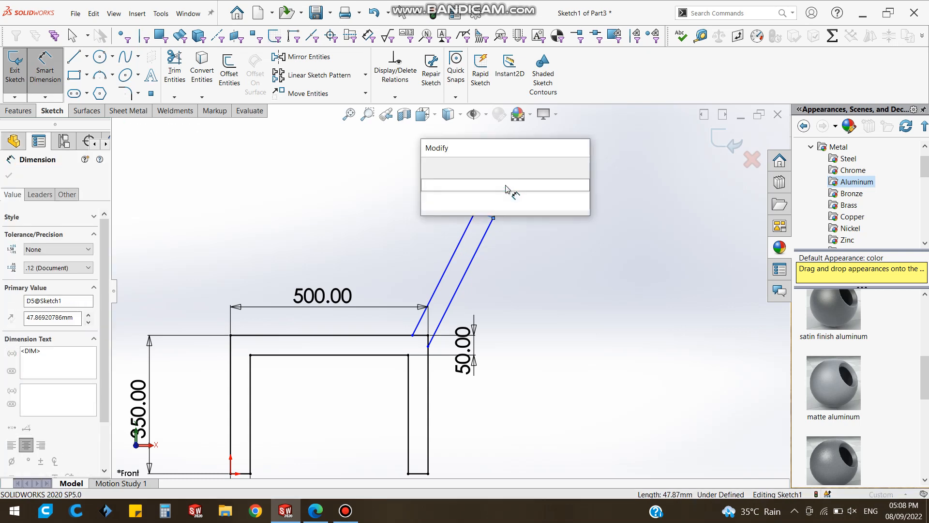
text(50)
key(Return)
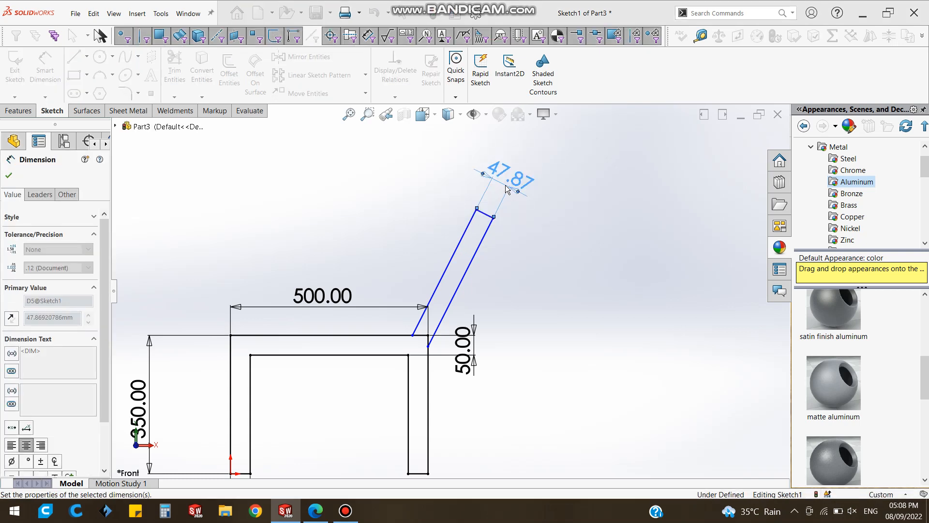
Dimension the angle between the backrest's inner slanted line and the base's top horizontal line to 110°
click(447, 268)
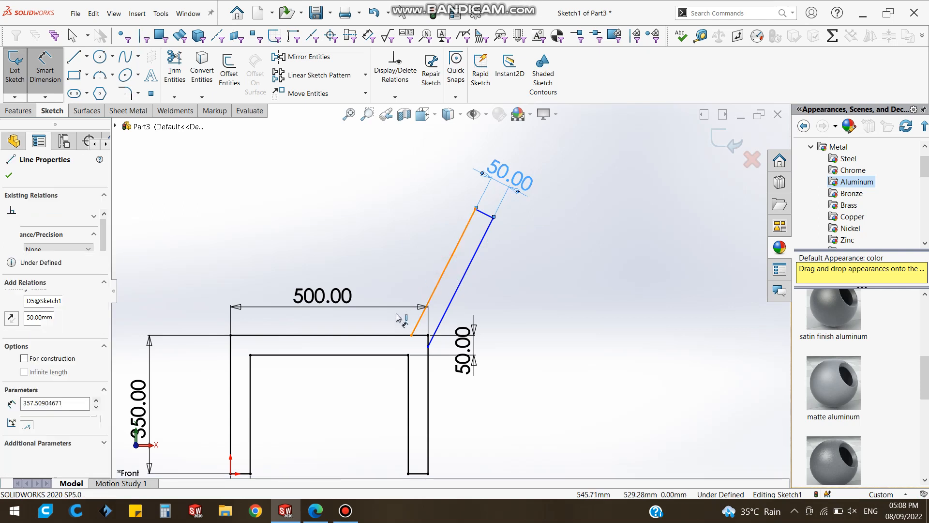
click(390, 335)
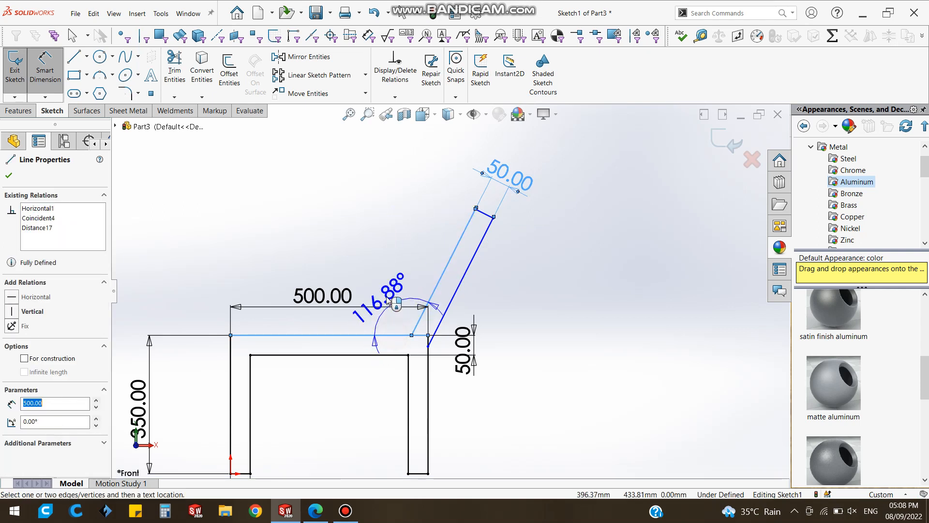
click(367, 273)
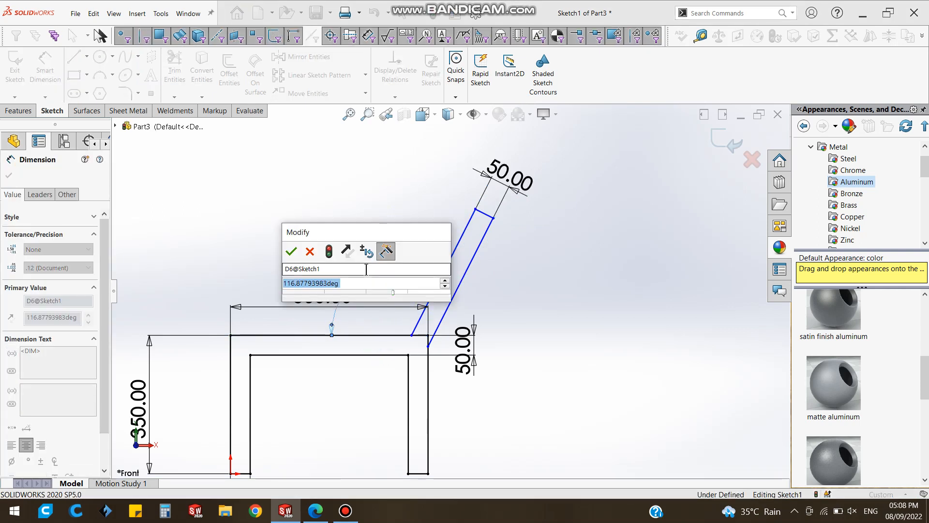
text(110)
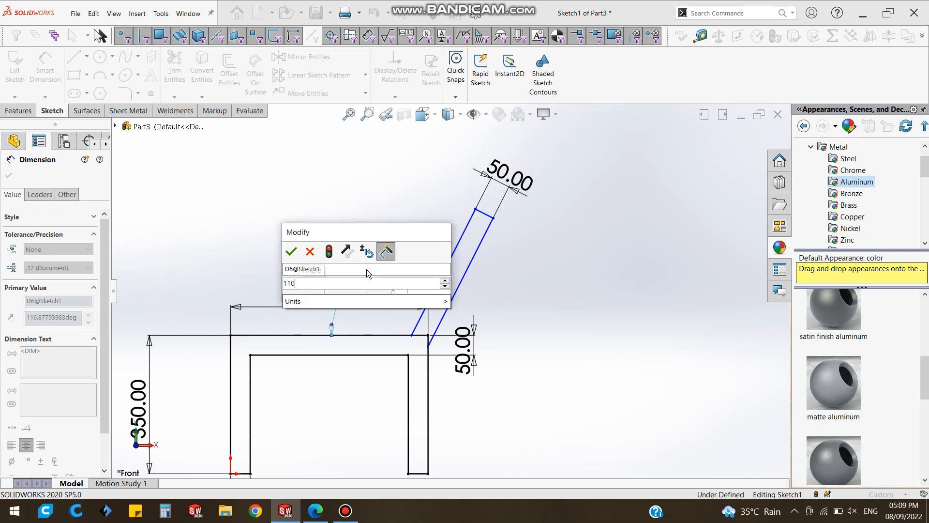
key(Return)
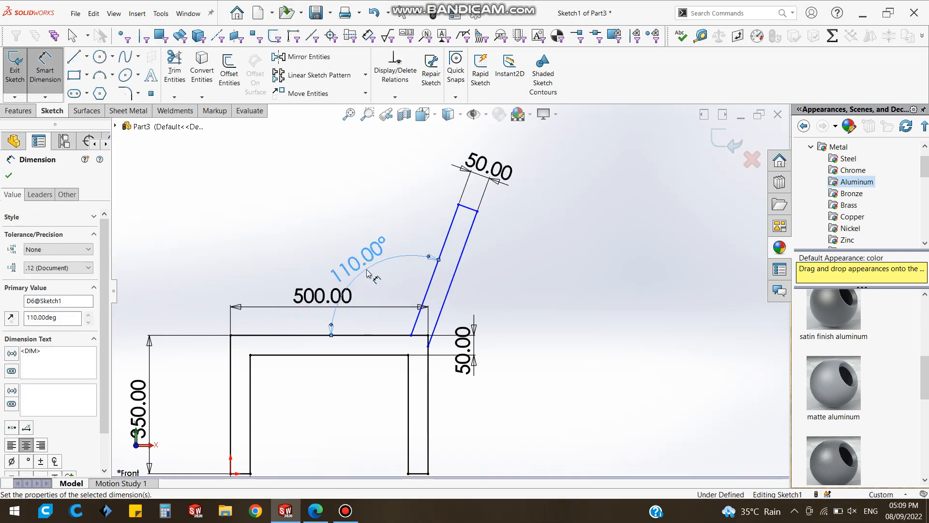
Dimension the length of the backrest's inner slanted line to 500 mm
click(449, 238)
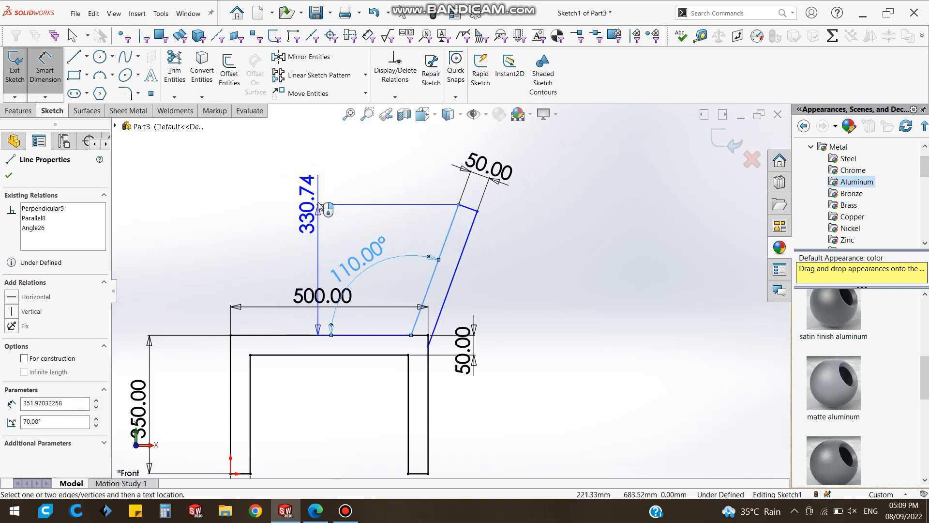
click(320, 202)
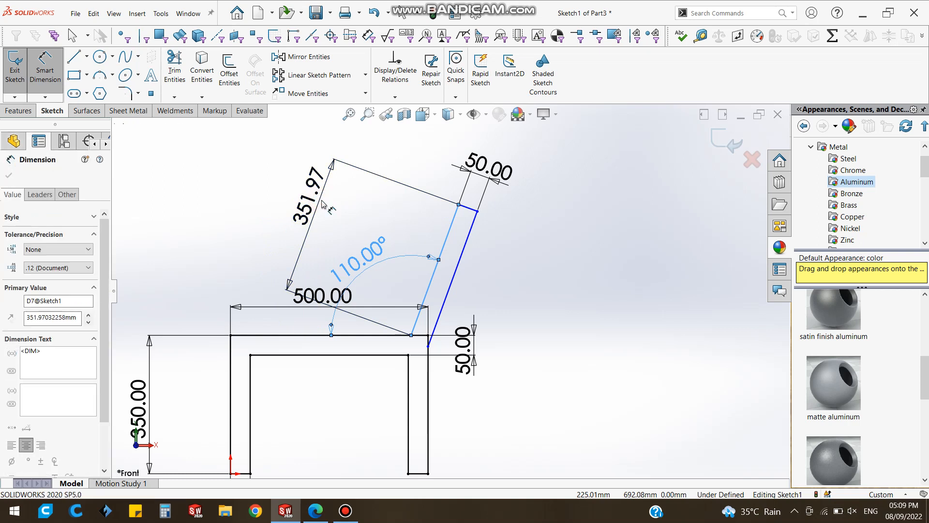
text(4)
key(BackSpace)
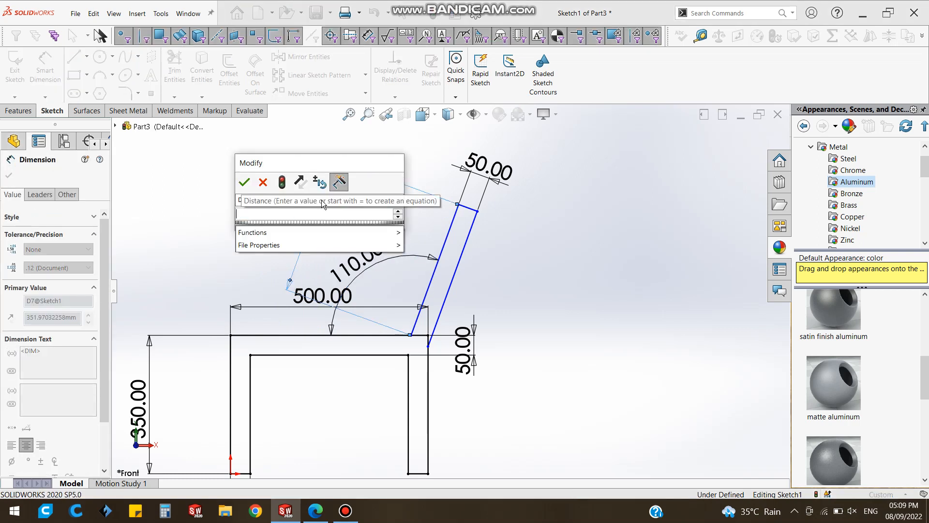
text(500)
key(Return)
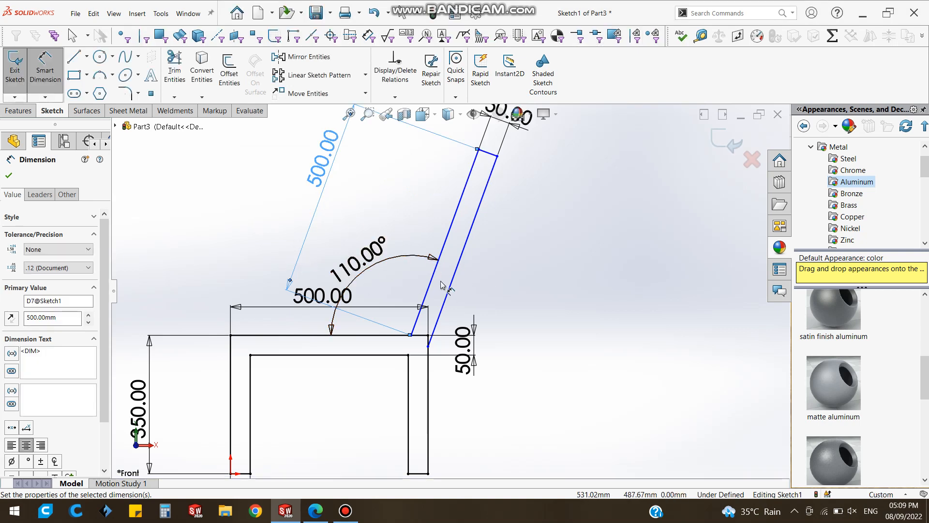
click(11, 175)
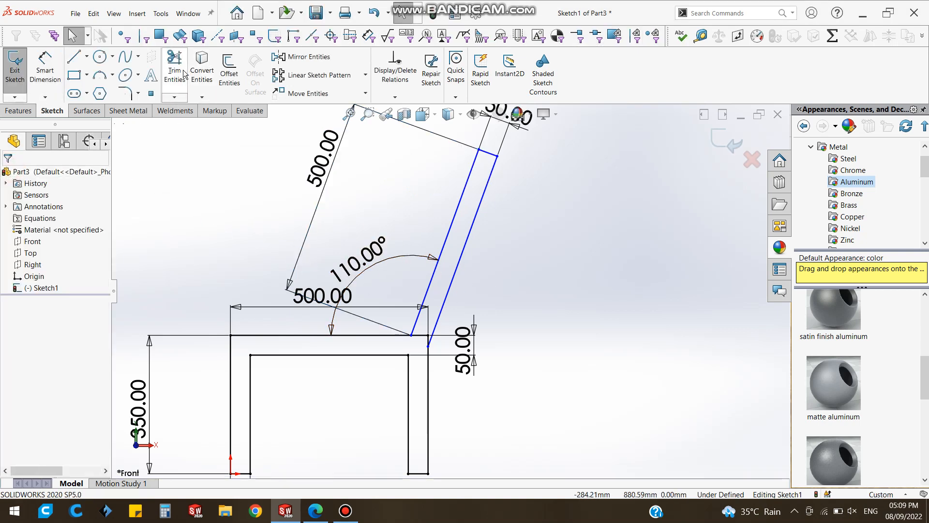
Sketch a corner rectangle between the inner edges of the two legs as a crossbar, 400 mm wide and about 53 mm high
scroll(414, 310, up, 2)
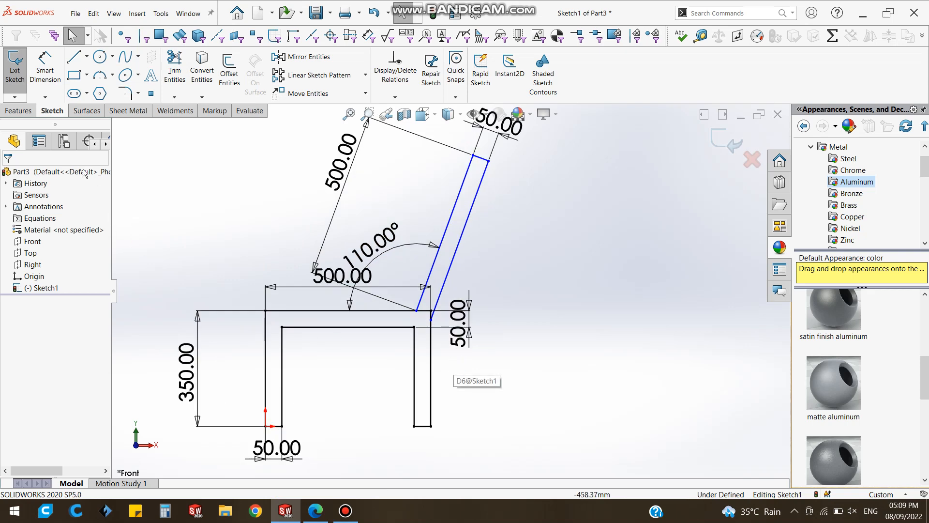
click(282, 389)
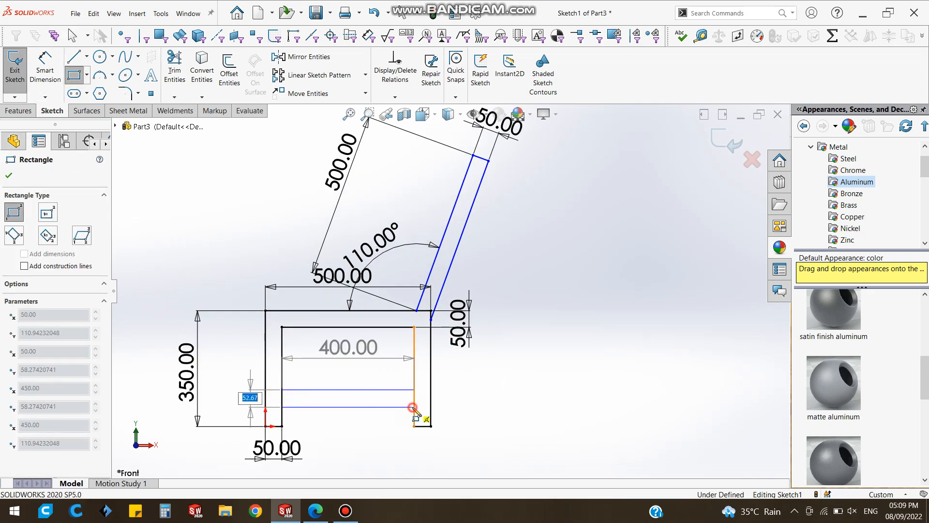
click(414, 407)
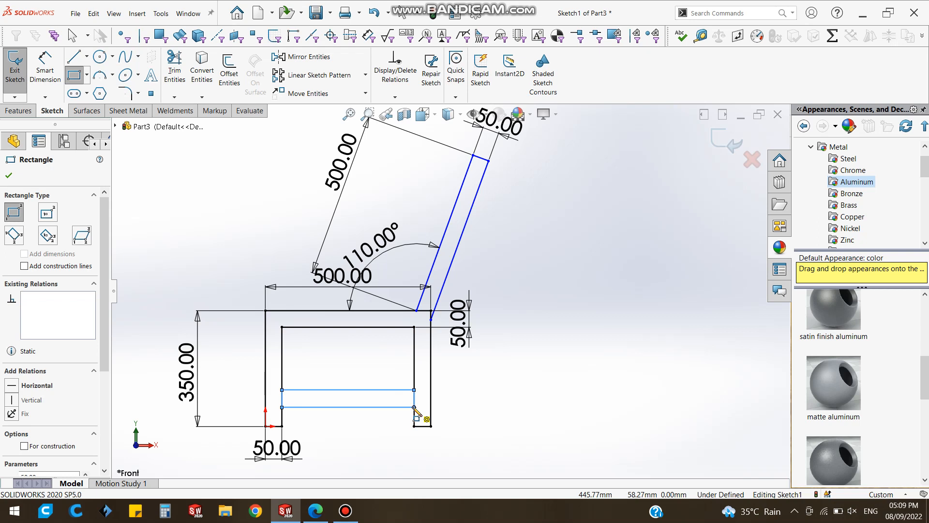
click(14, 177)
Dimension the crossbar's thickness between its two horizontal lines to 50 mm
click(45, 68)
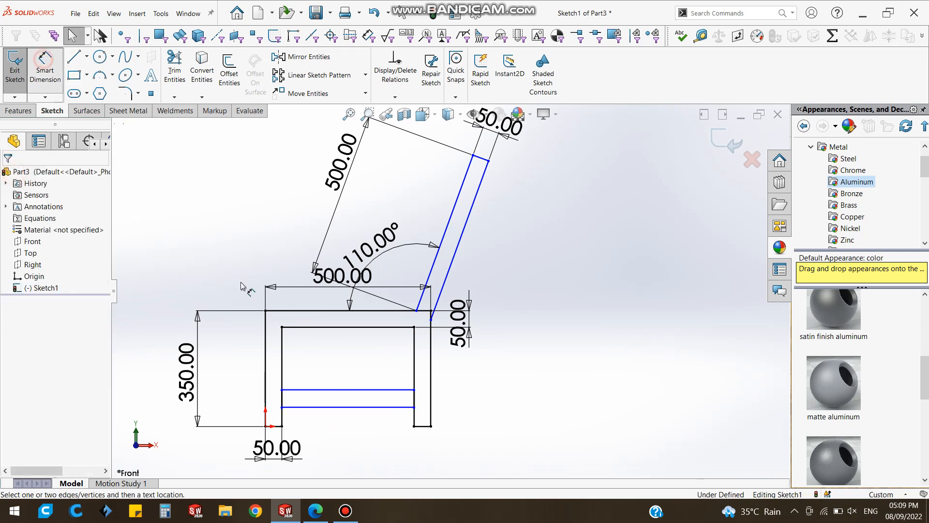
click(367, 390)
click(366, 407)
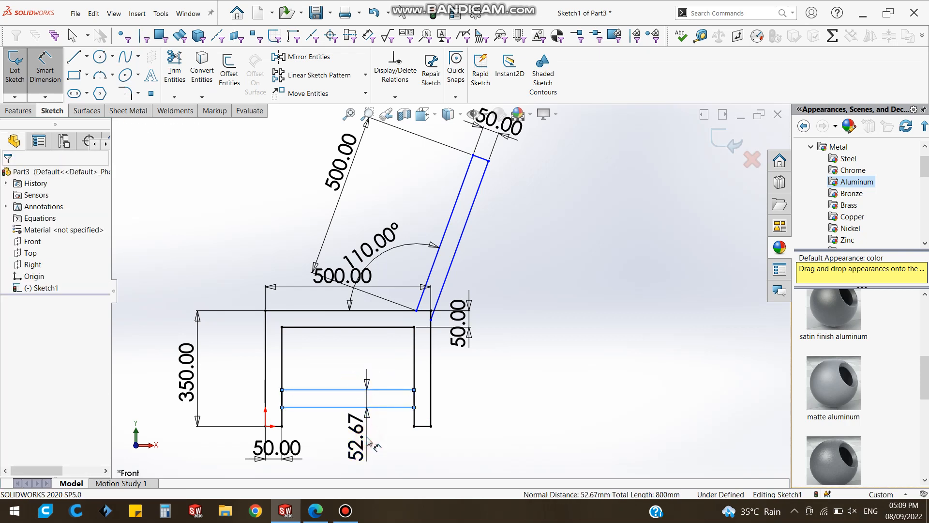
click(368, 442)
text(50)
key(Return)
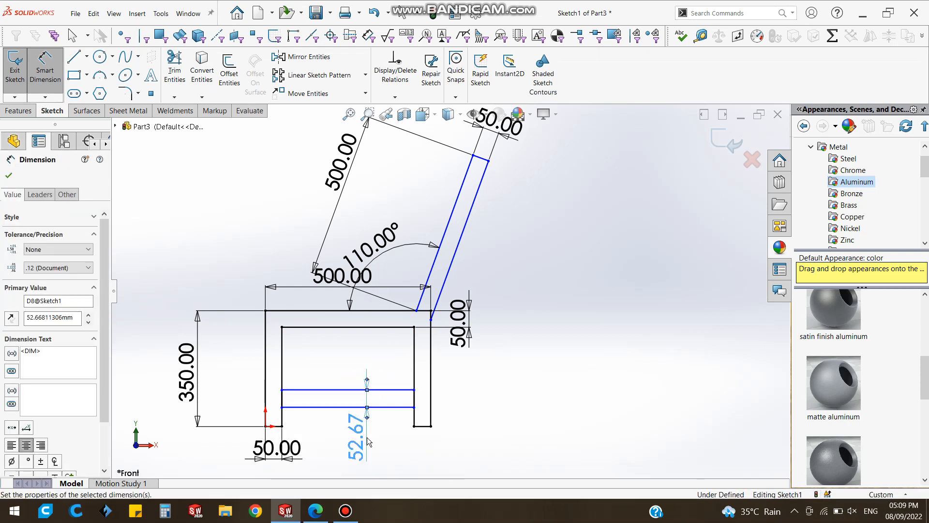
Dimension the height of the crossbar's lower line above the right leg's bottom line to 60 mm
click(395, 407)
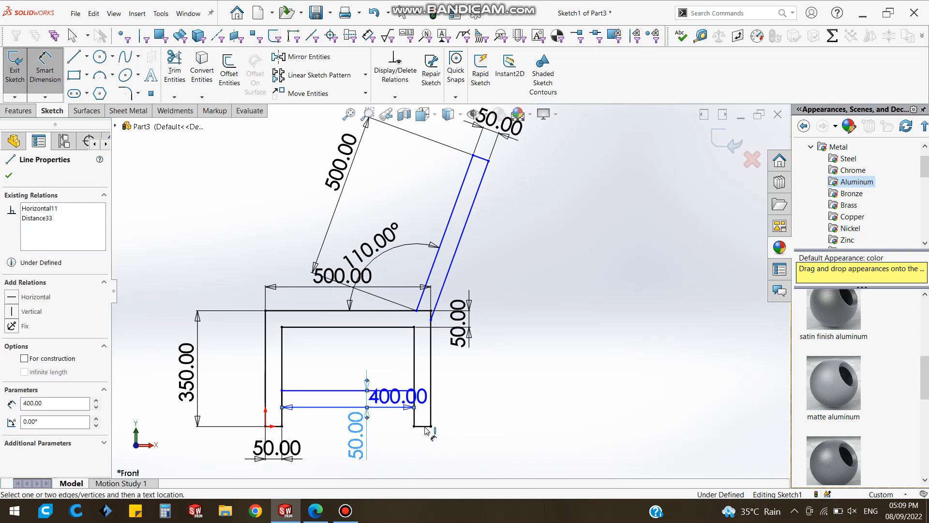
click(423, 426)
click(481, 425)
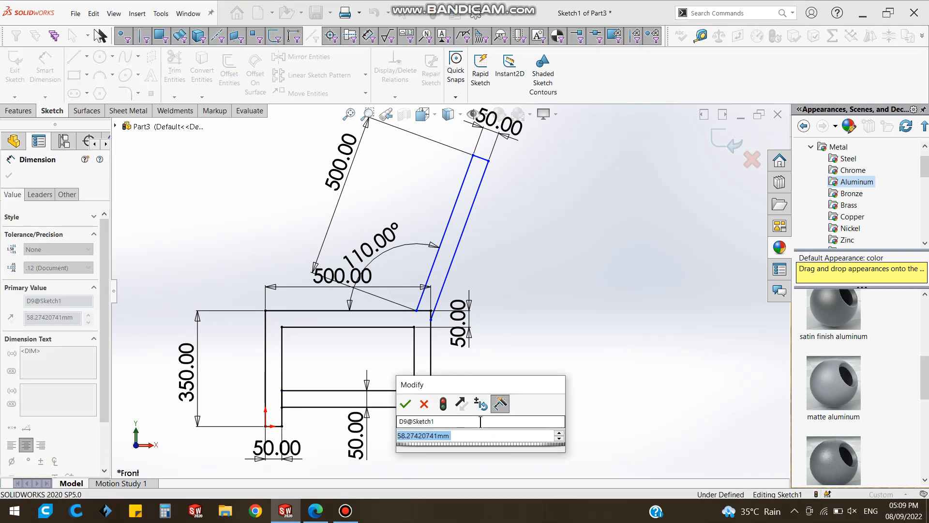
text(60)
key(Return)
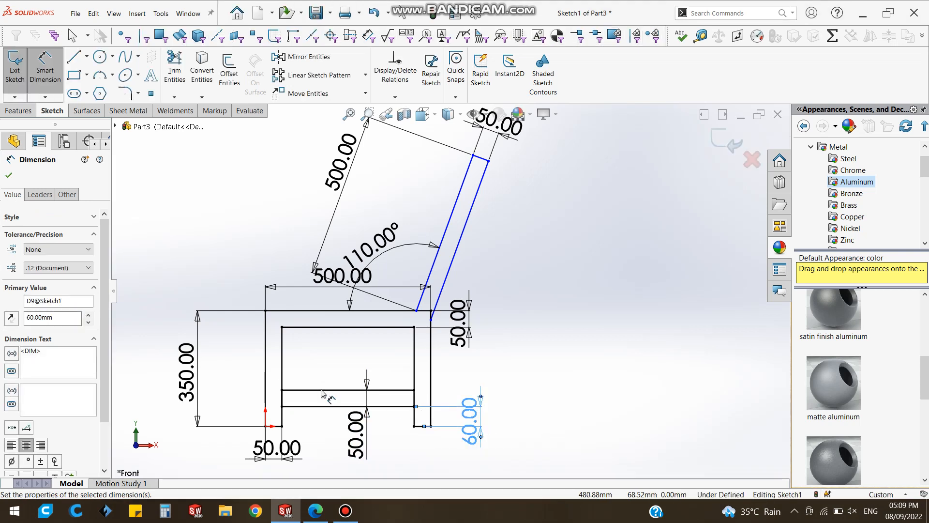
Set the crossbar's height above the leg bottom to 70 mm
double_click(470, 420)
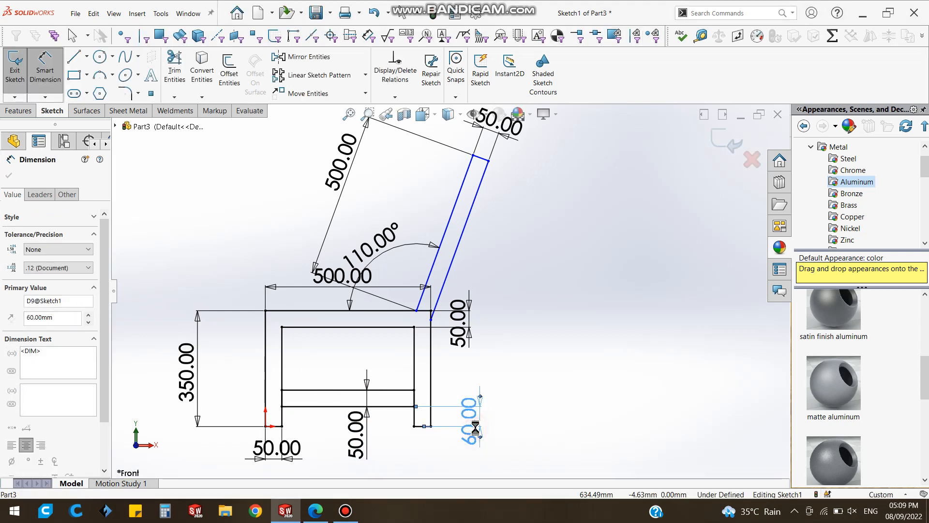
text(70)
key(Return)
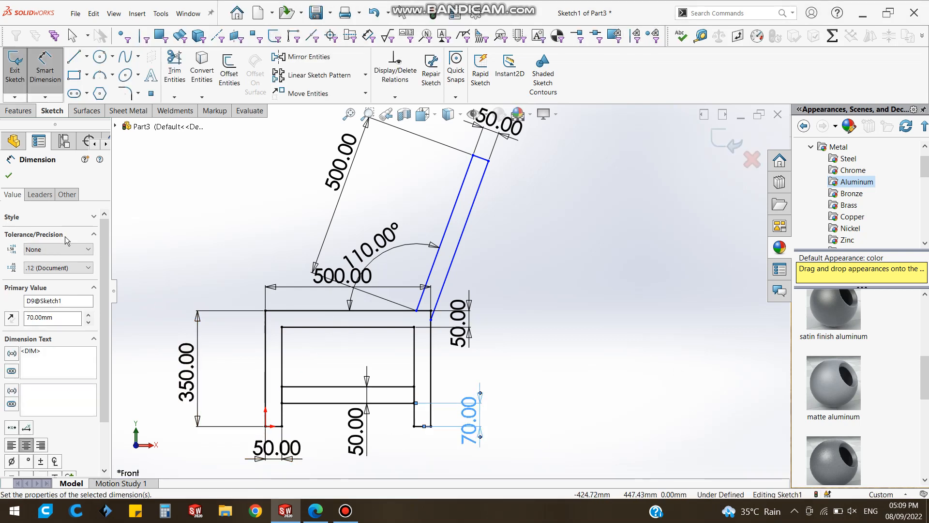
click(9, 176)
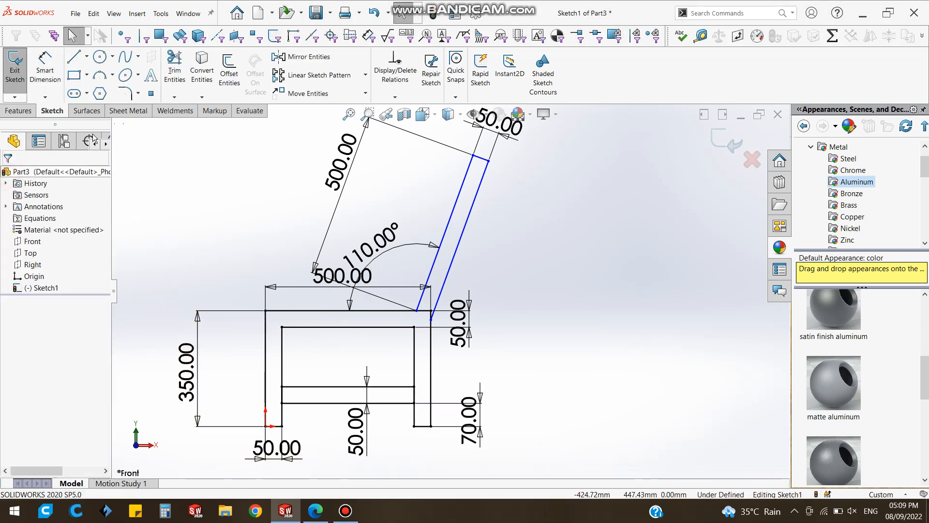
Power-trim the line segments separating the crossbar from both legs and the base's corner segments beneath the backrest
click(174, 68)
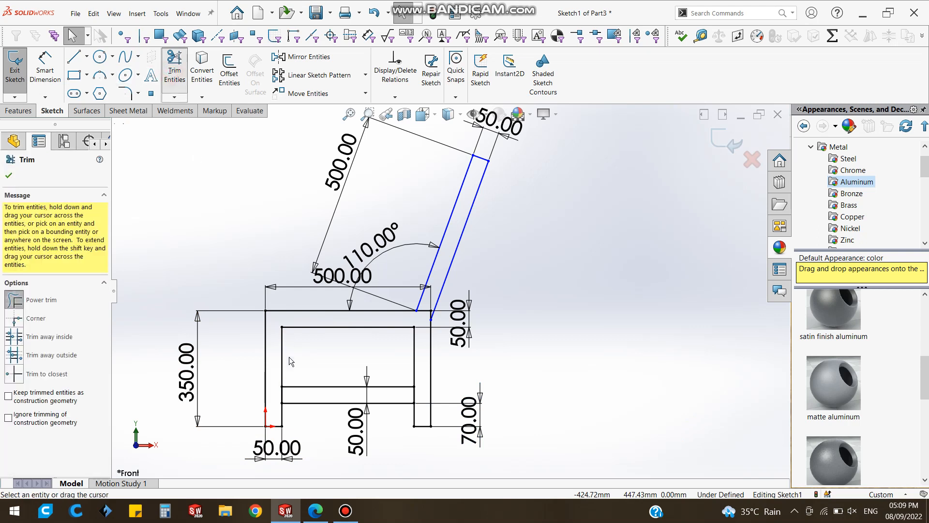
click(288, 396)
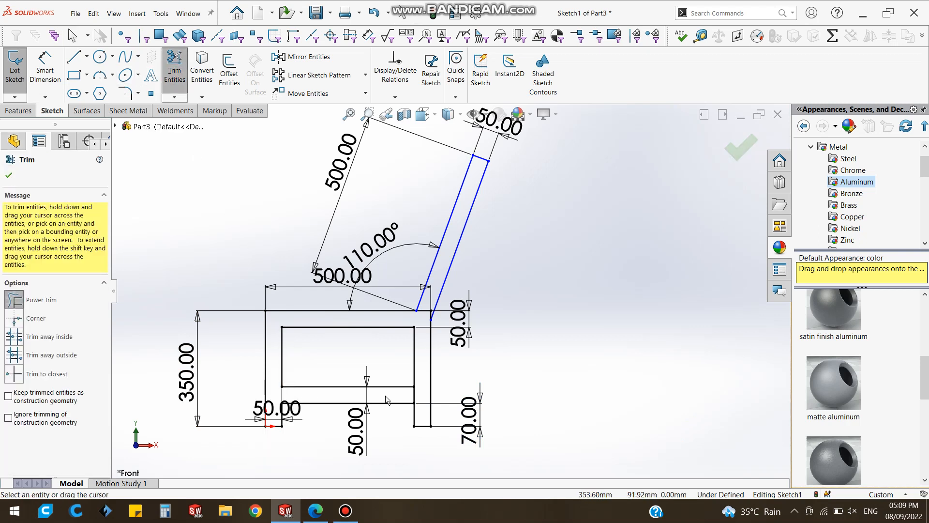
click(433, 314)
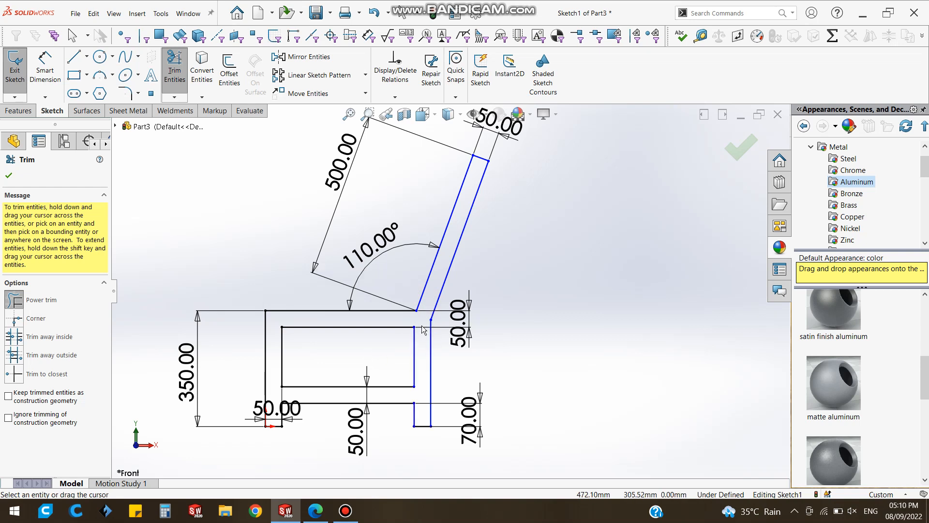
Finish trimming and fillet the inner corner where the seat meets the backrest with an 80 mm radius
click(9, 175)
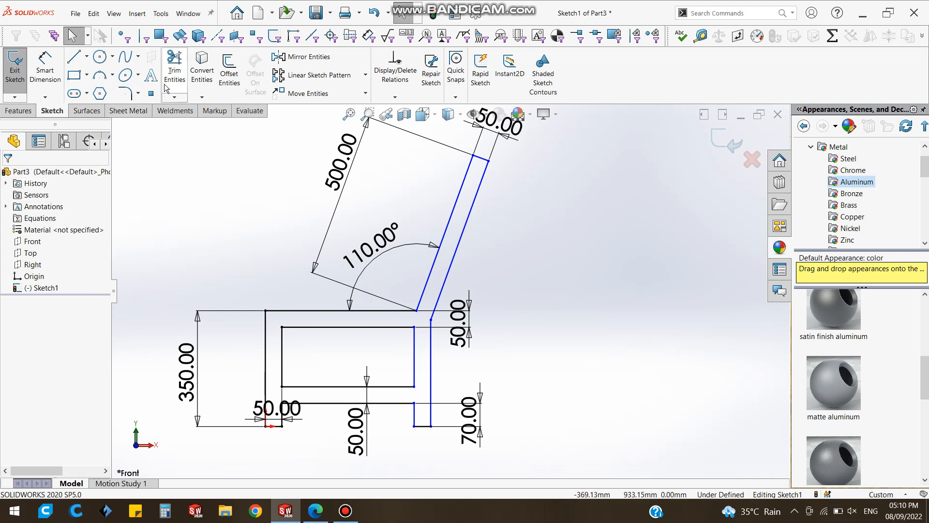
click(127, 95)
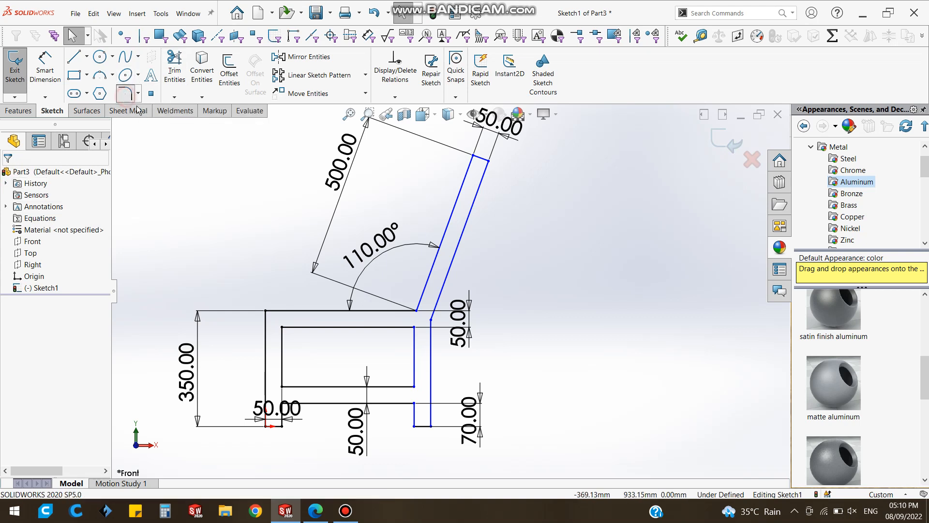
click(416, 311)
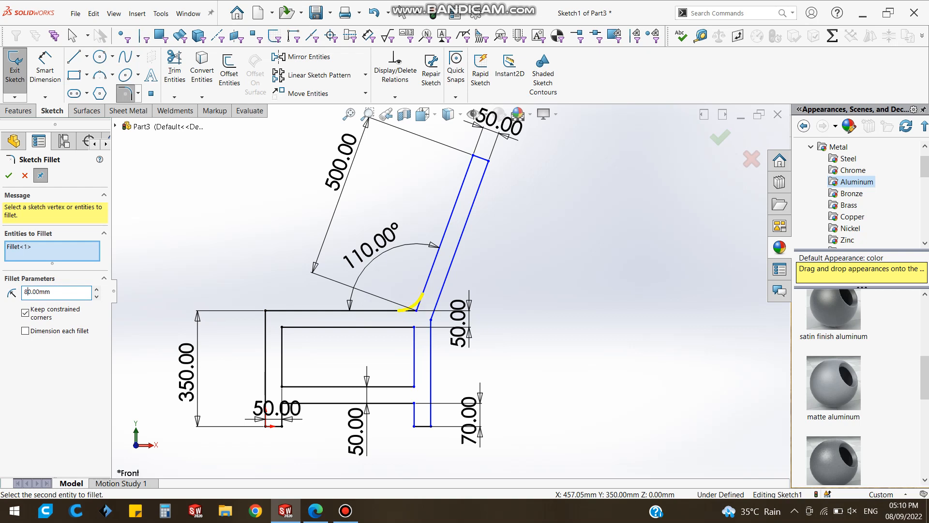
click(7, 176)
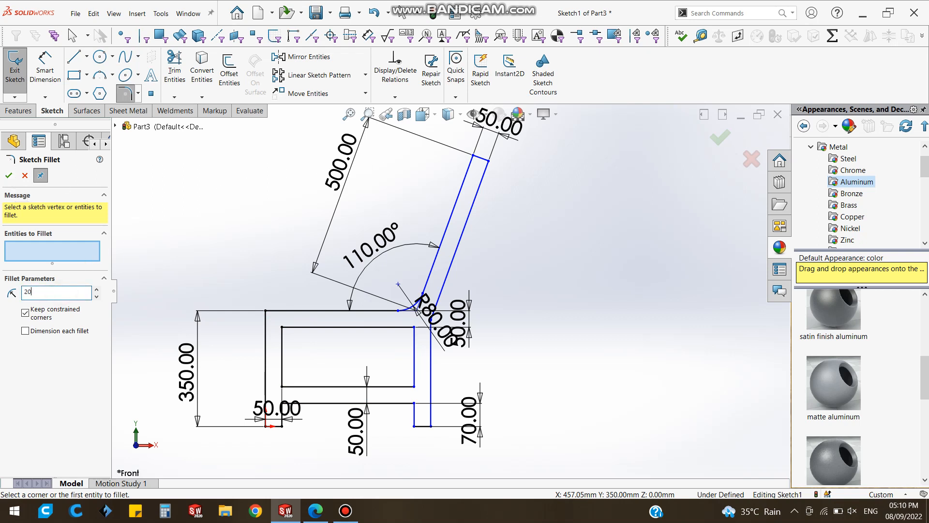
Fillet the backrest's top corners, its rear bend, the front seat corner, the inner opening's corners and both corners beneath the crossbar at 20 mm
click(474, 159)
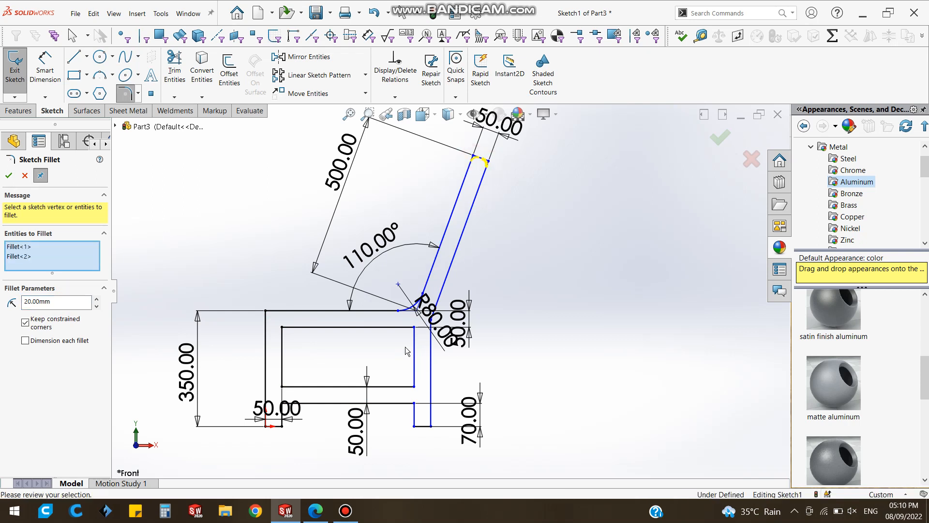
click(265, 311)
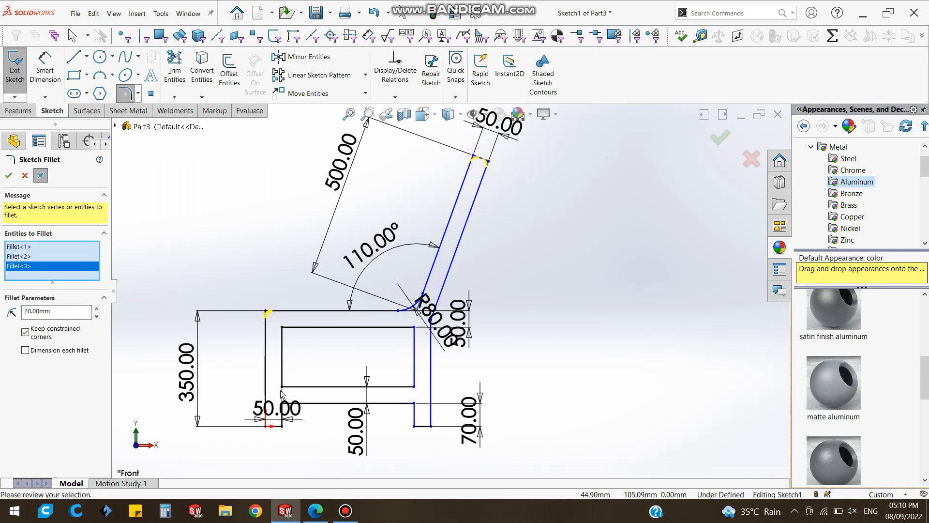
click(283, 387)
click(412, 386)
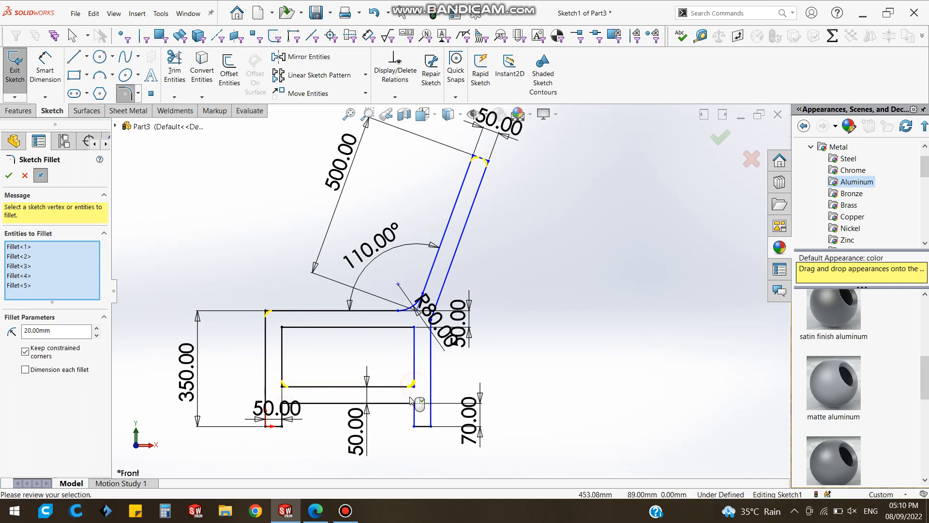
click(282, 327)
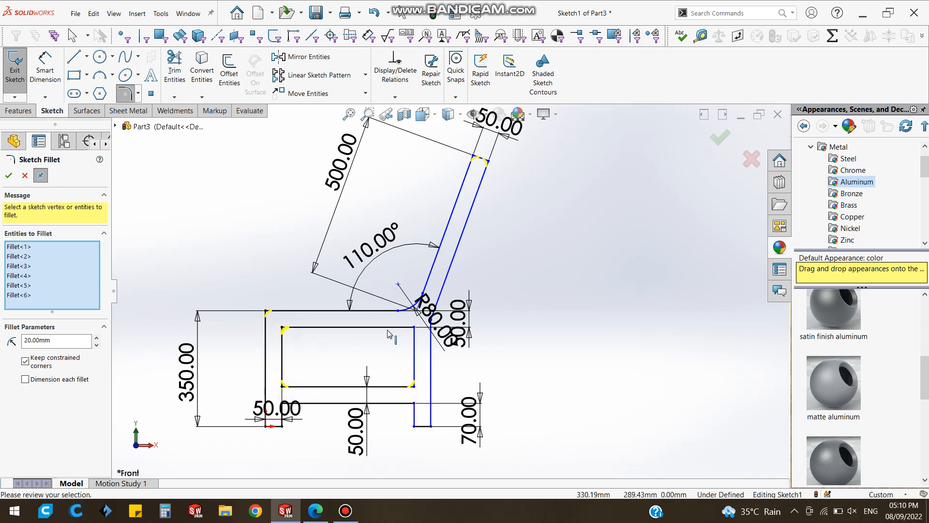
click(414, 328)
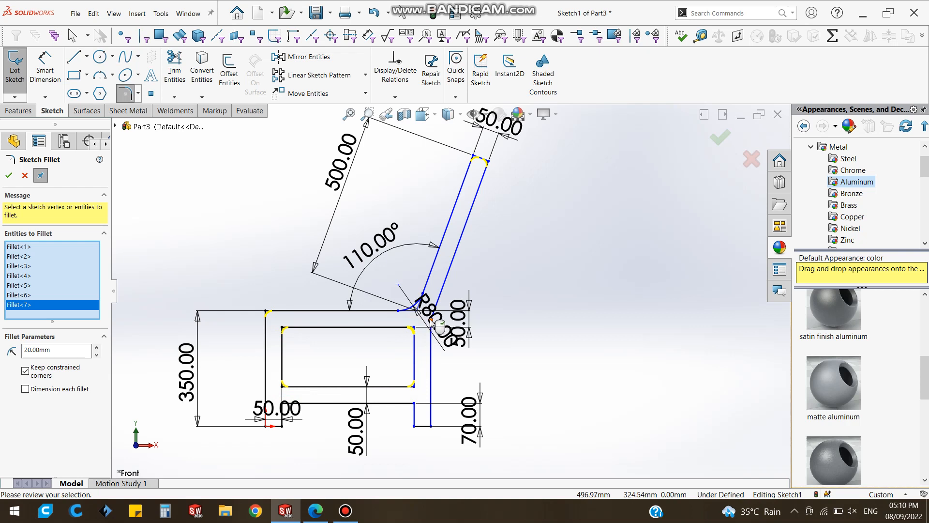
click(431, 335)
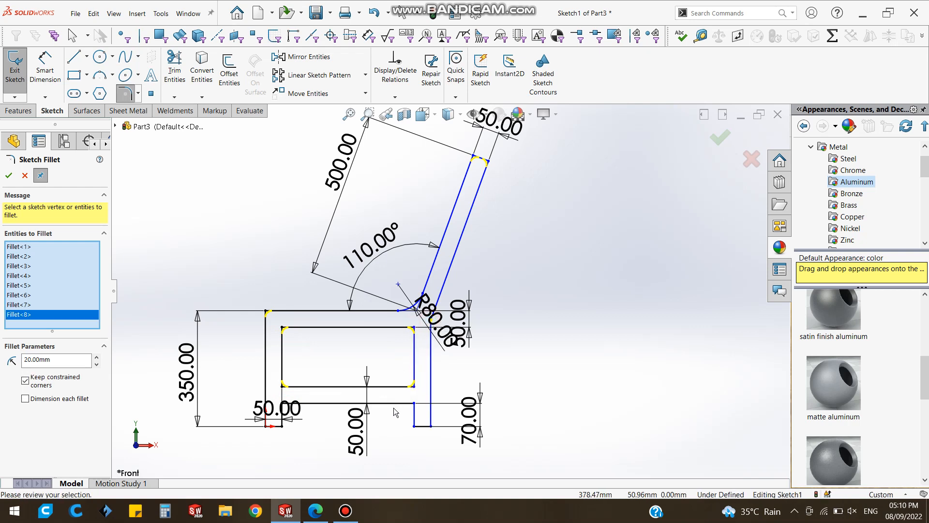
click(414, 403)
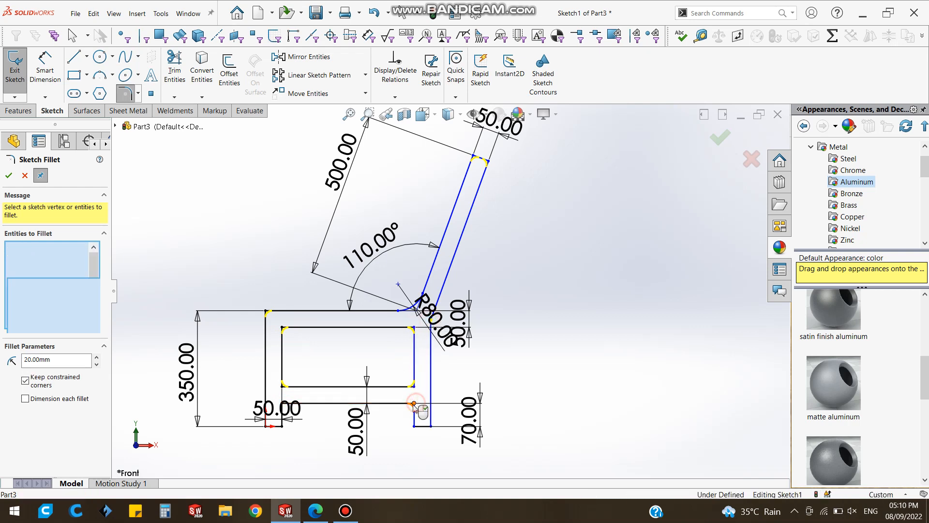
click(282, 403)
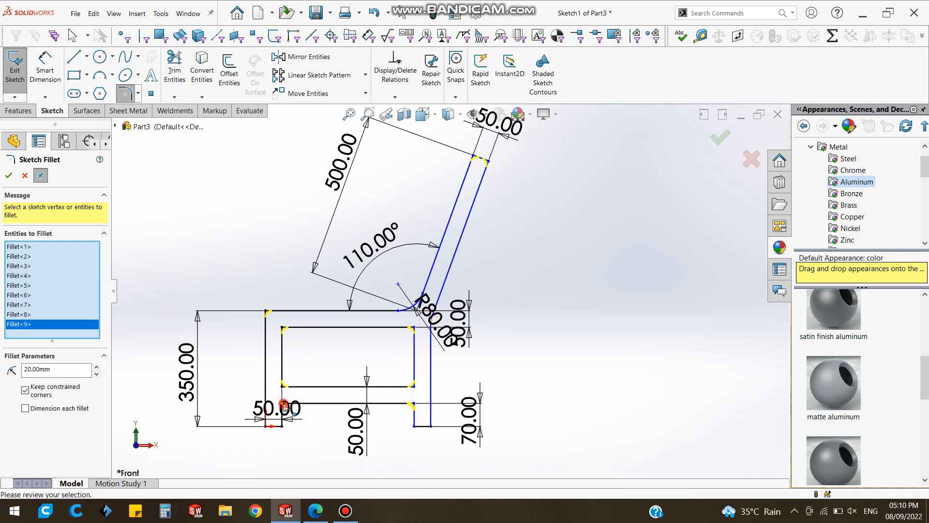
click(8, 176)
click(8, 176)
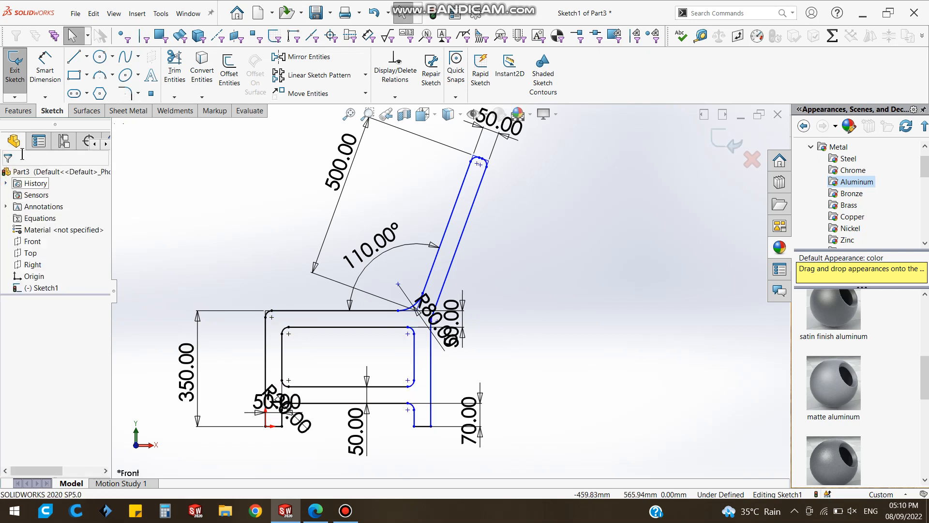
Extrude the side-frame profile as a blind boss 50 mm deep
click(19, 110)
click(20, 67)
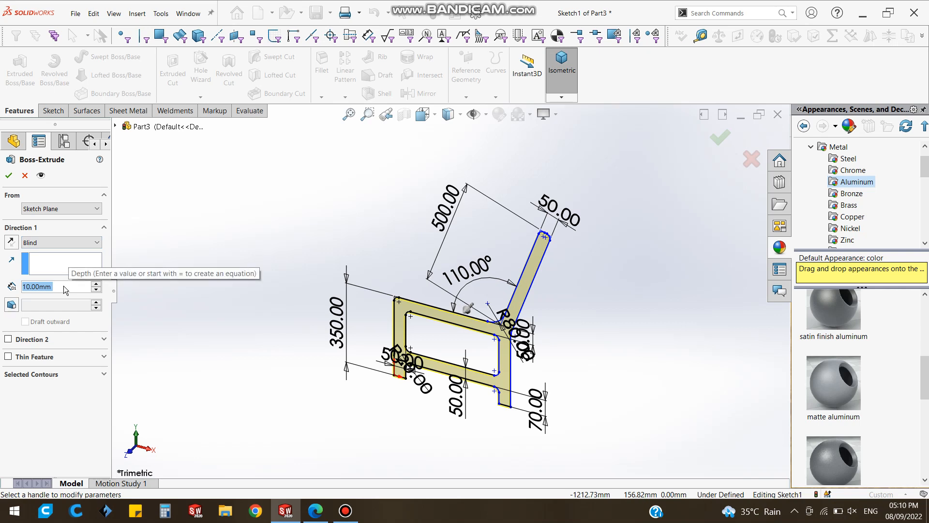
text(50)
key(Return)
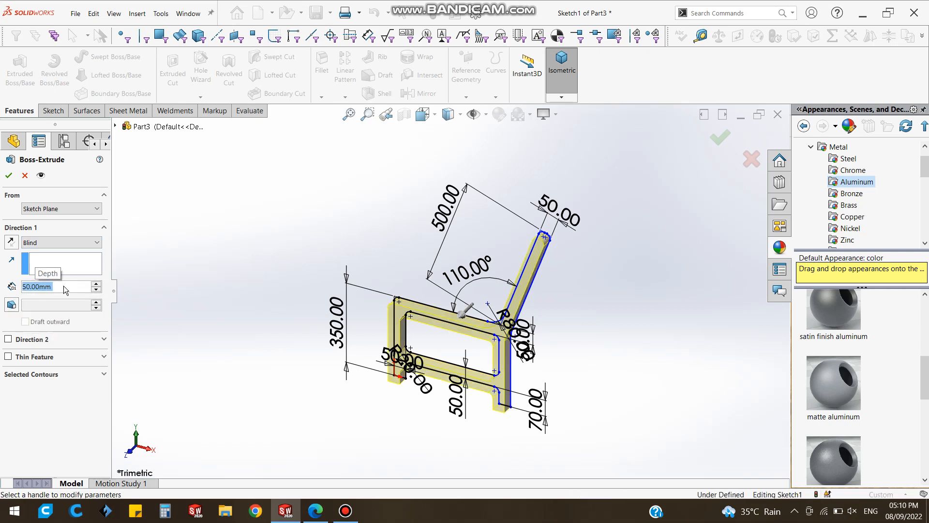
click(9, 177)
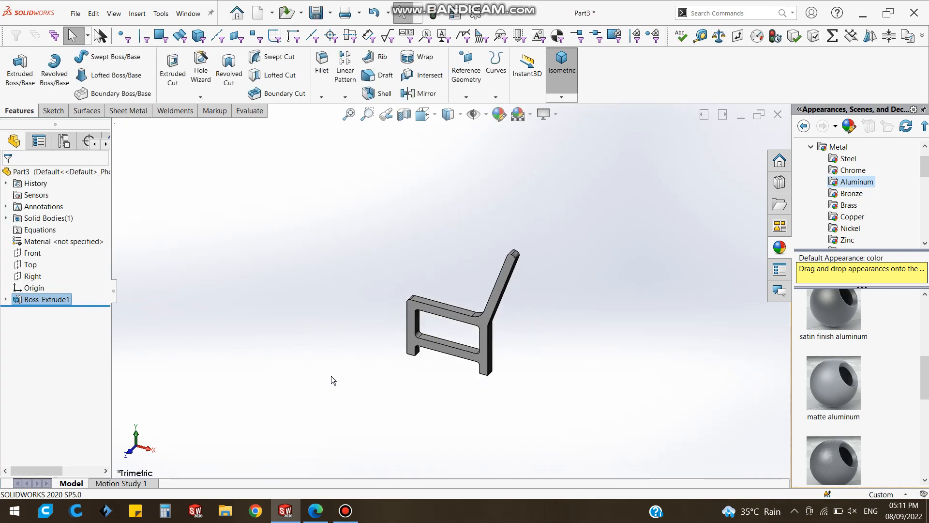
Create a reference plane offset 500 mm from the extruded side frame's broad face
middle_drag(331, 376, 417, 396)
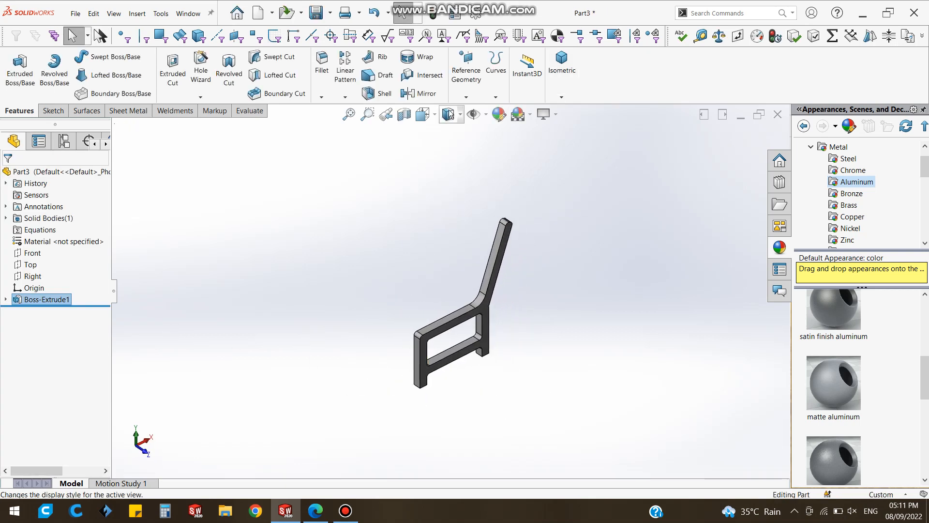
click(466, 97)
click(477, 118)
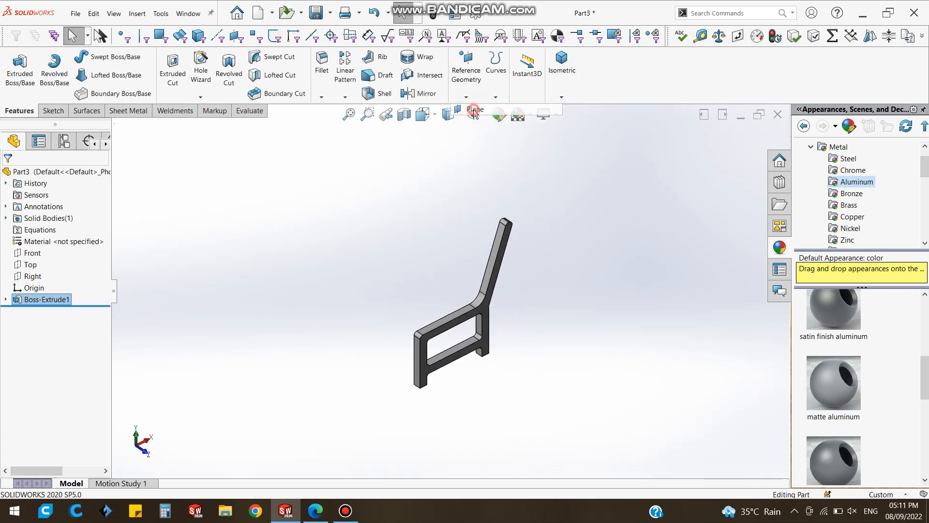
click(494, 278)
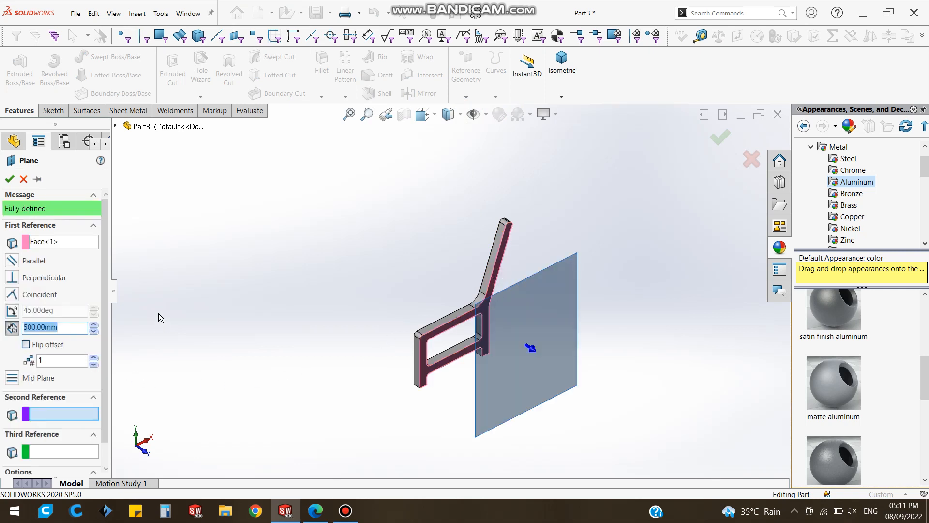
click(11, 180)
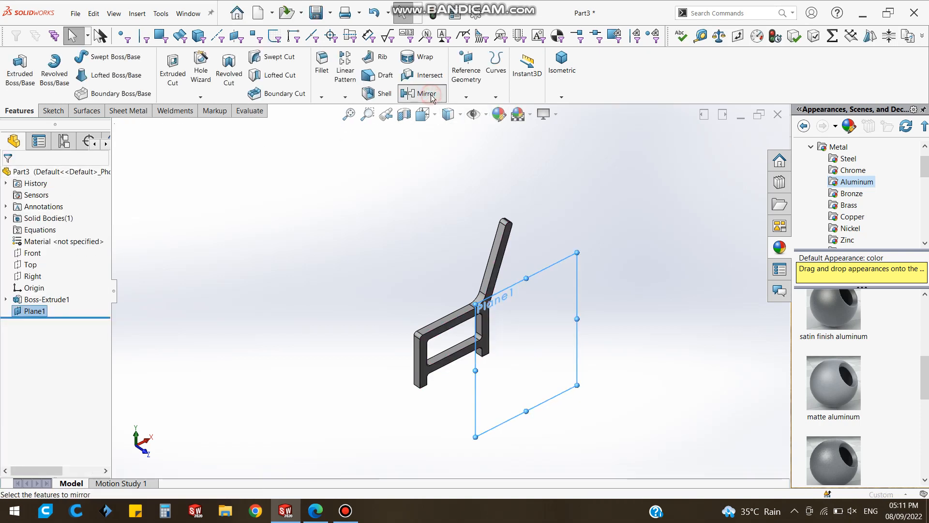
Mirror the side-frame body about the offset plane with Merge solids off, and hide the plane
click(432, 95)
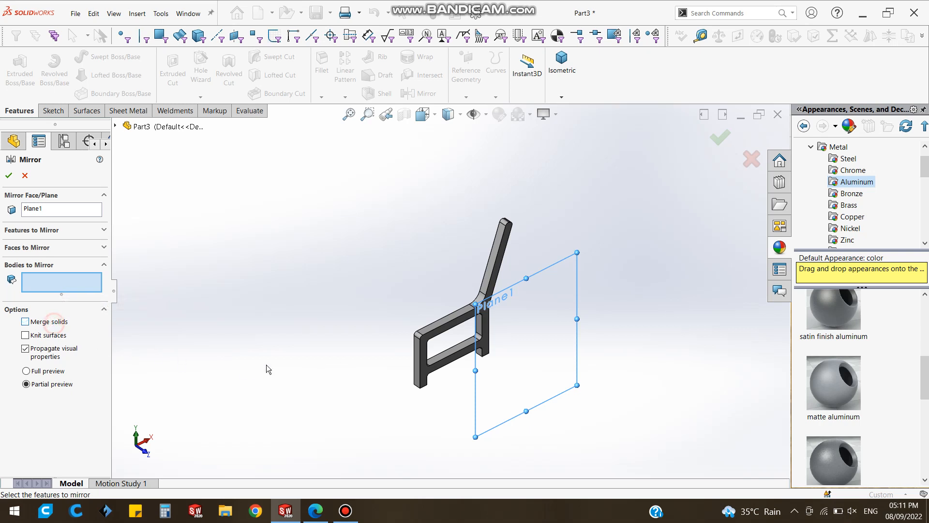
click(420, 350)
scroll(417, 361, up, 2)
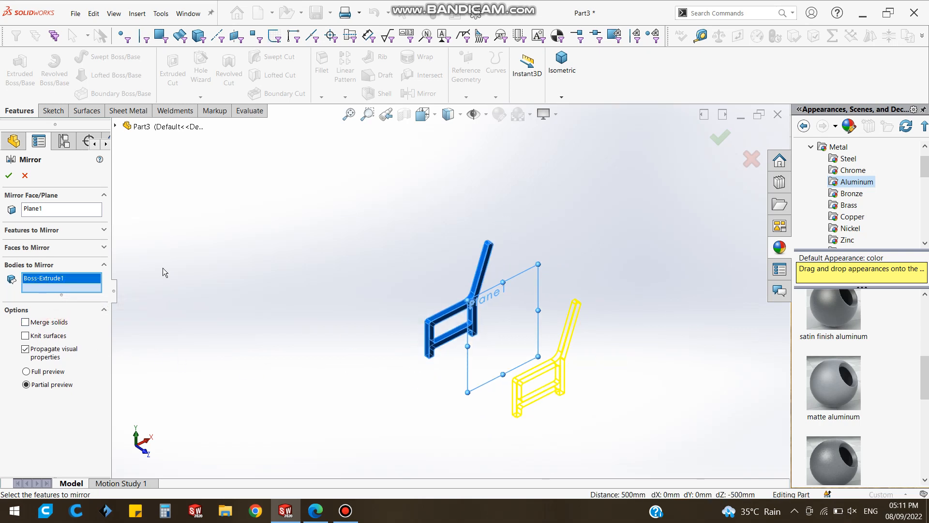
click(7, 177)
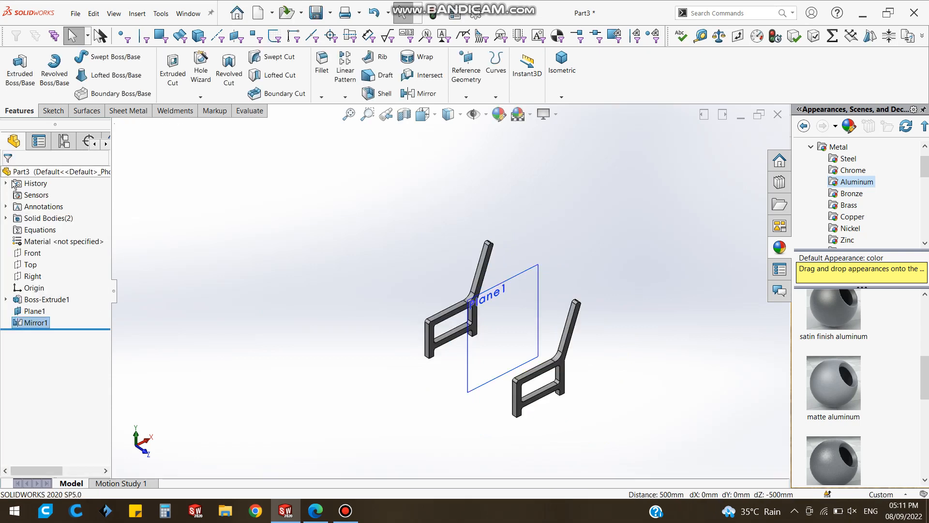
click(468, 370)
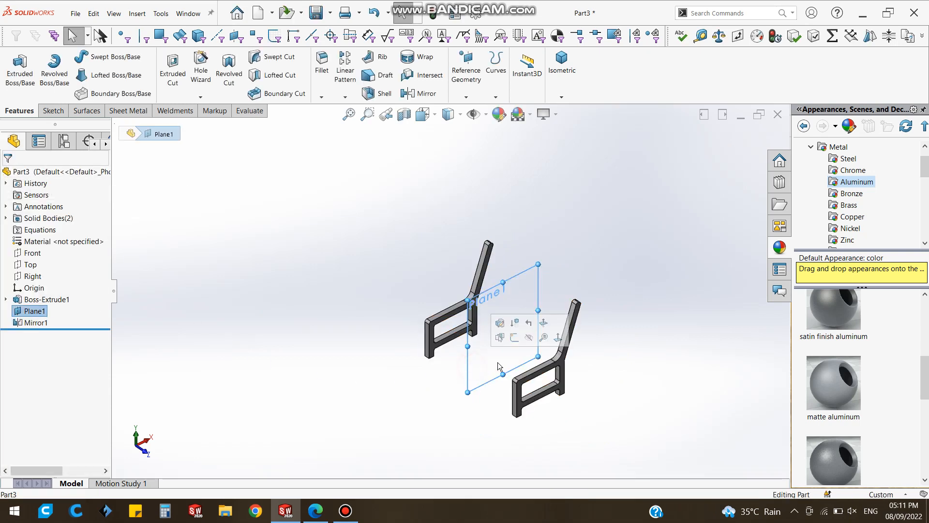
click(529, 337)
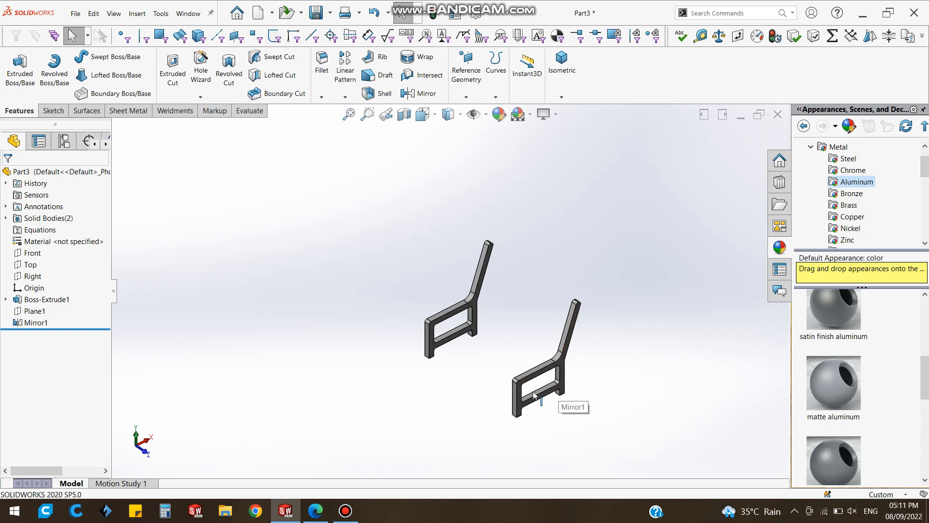
Sketch a corner rectangle on the mirrored frame's outer face, spanning the seat rail's full height between the fillet ends
click(539, 376)
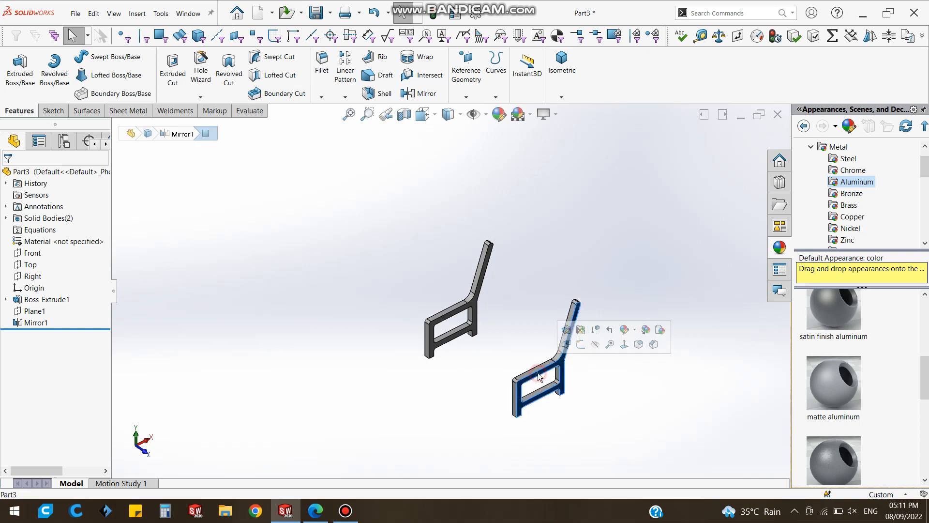
key(f)
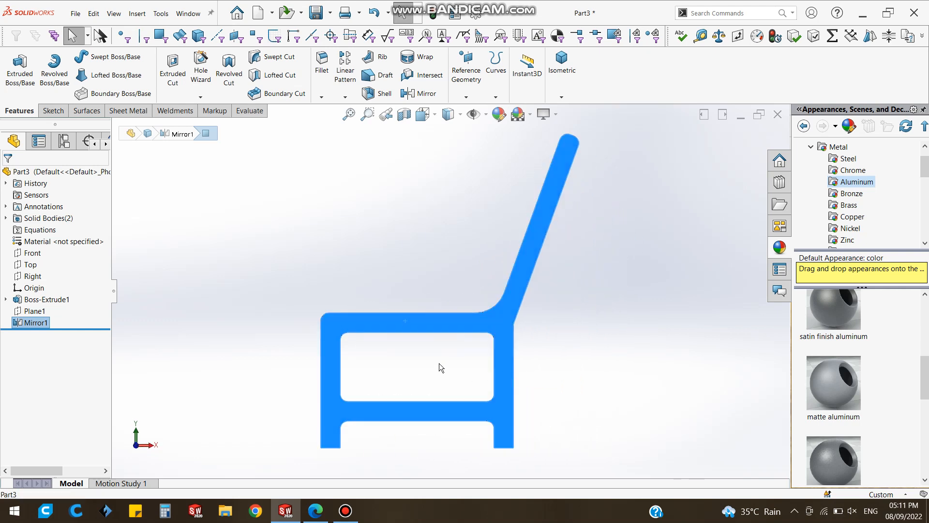
click(53, 110)
click(17, 68)
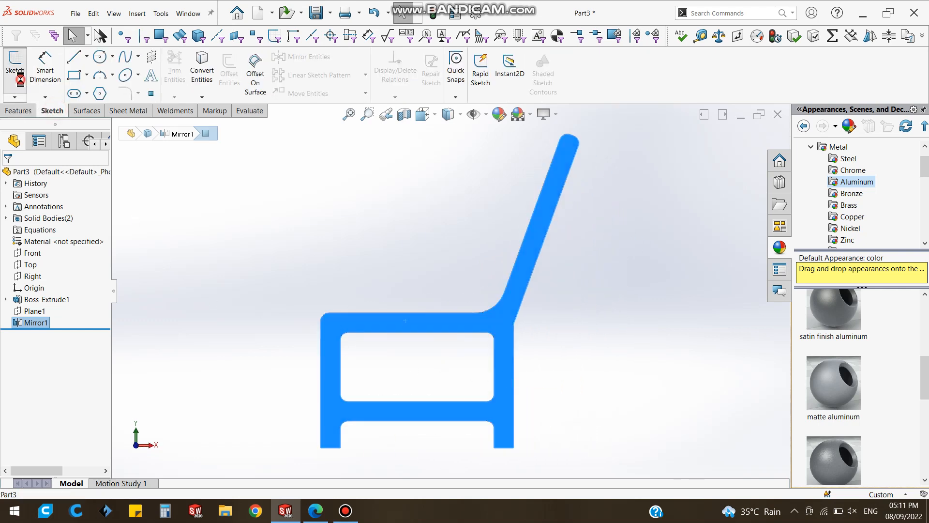
click(71, 81)
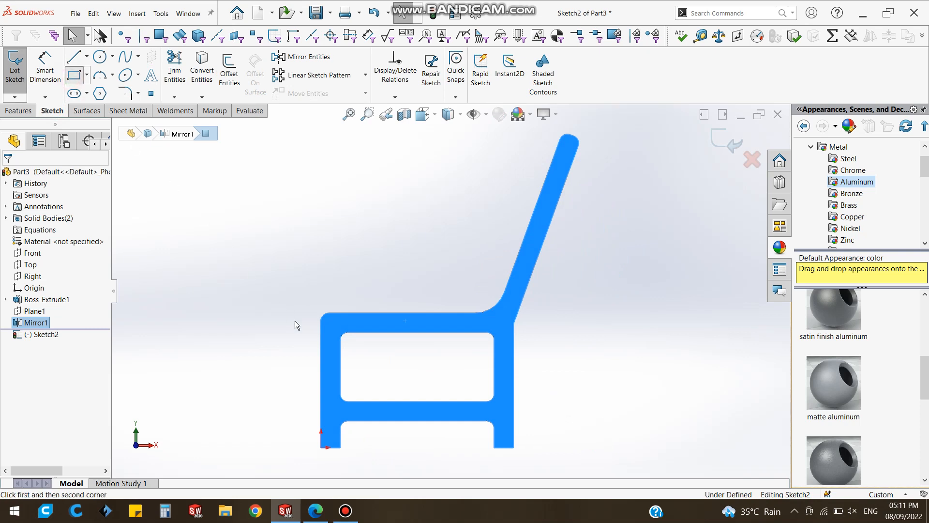
click(348, 332)
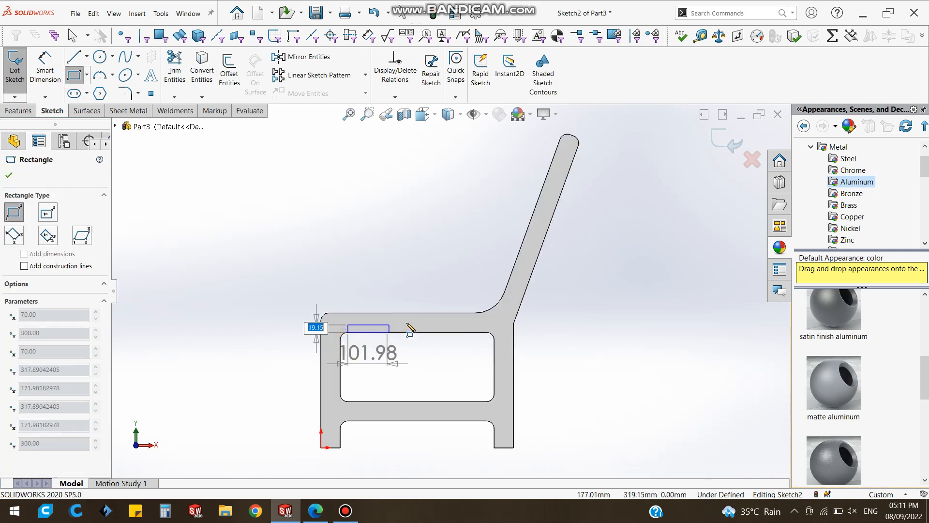
click(475, 313)
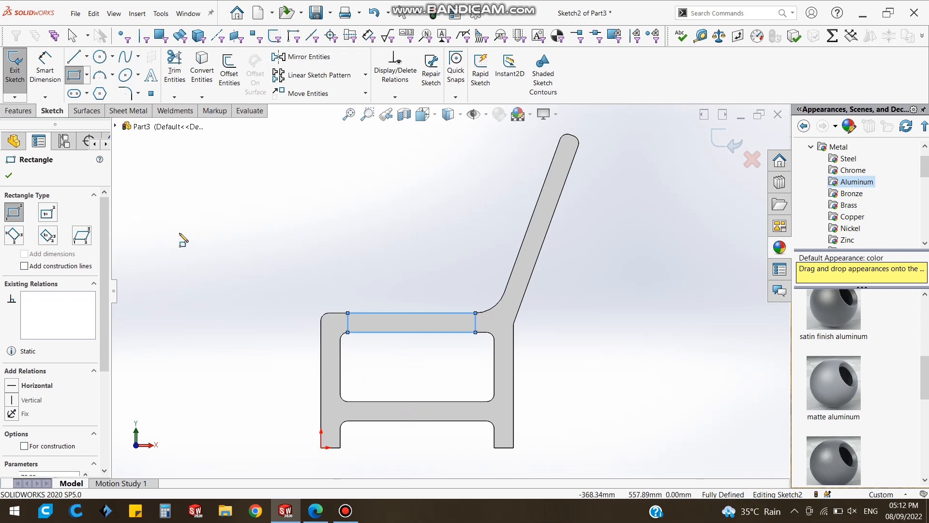
click(8, 175)
click(18, 111)
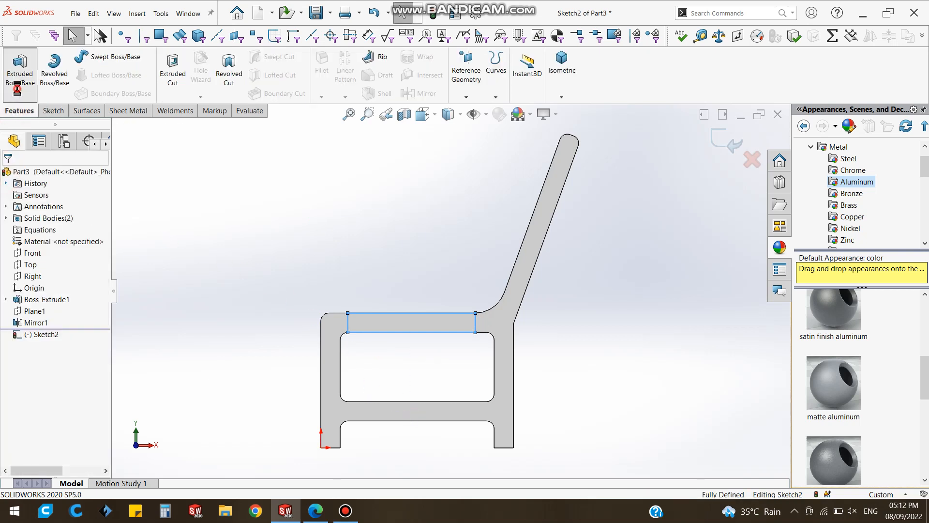
click(20, 72)
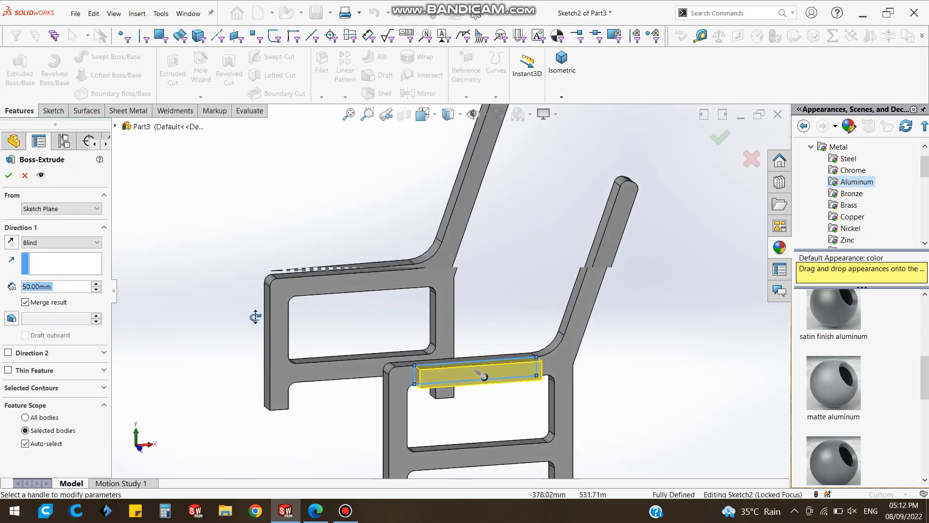
click(39, 243)
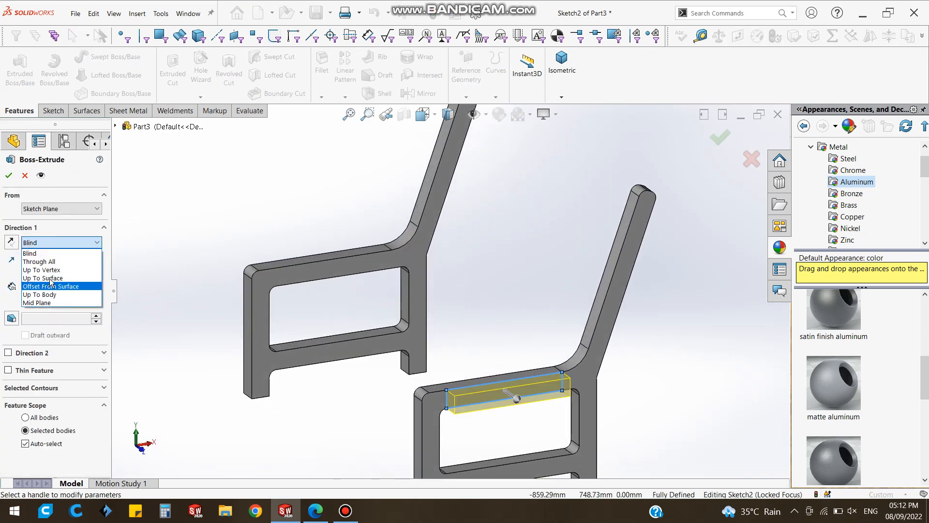
click(45, 278)
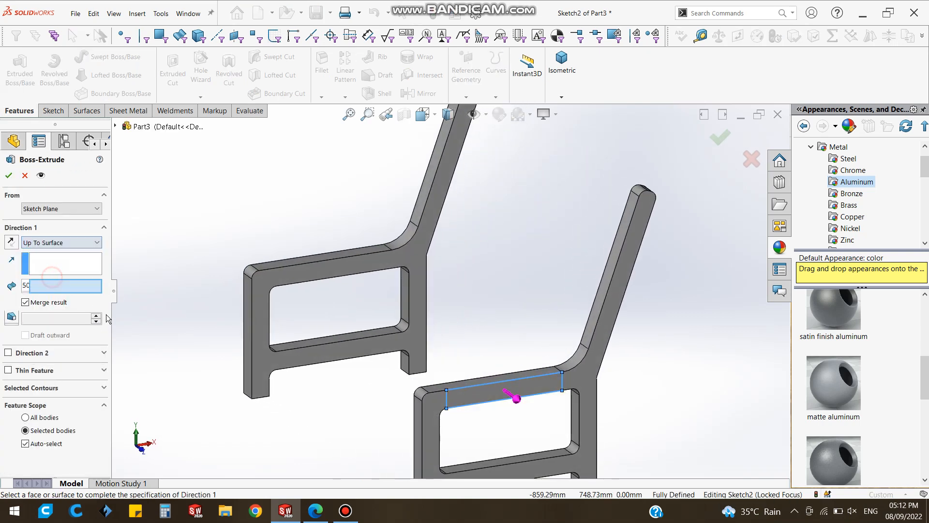
click(296, 279)
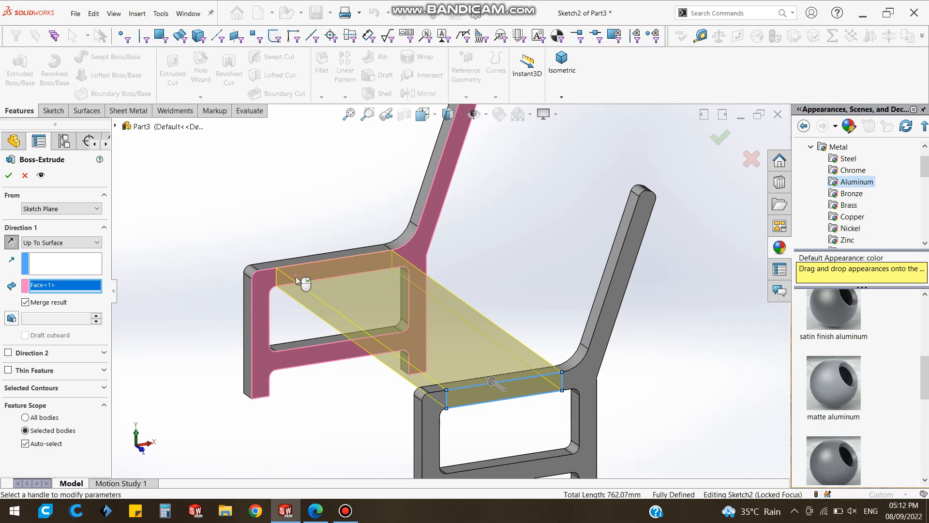
click(25, 175)
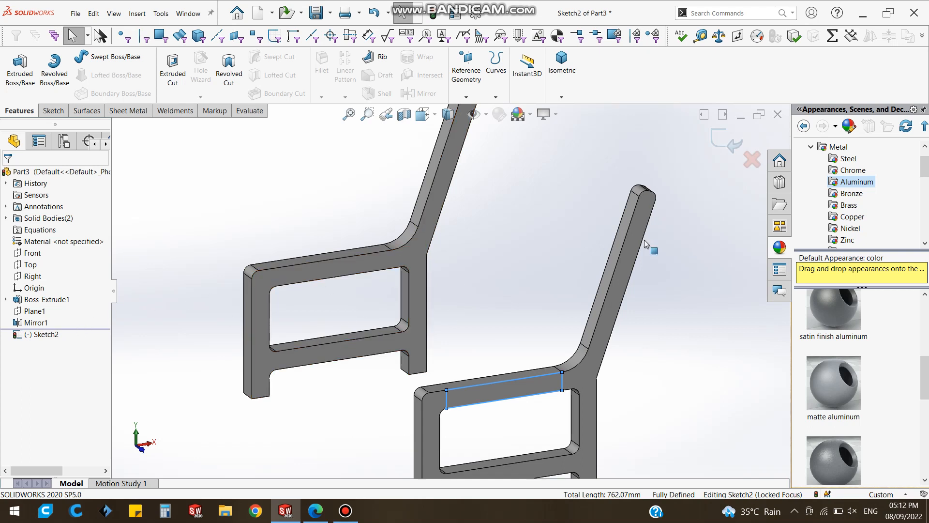
click(752, 163)
click(473, 260)
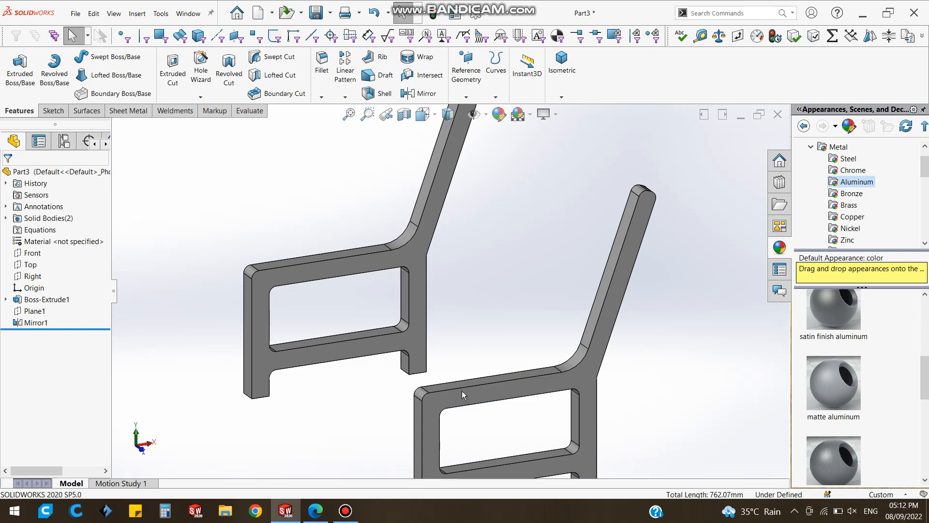
Sketch a 410 by 50 mm corner rectangle along the seat rail on the mirrored frame's outer face, starting at the front corner fillet's upper end
click(500, 390)
key(ctrl+8)
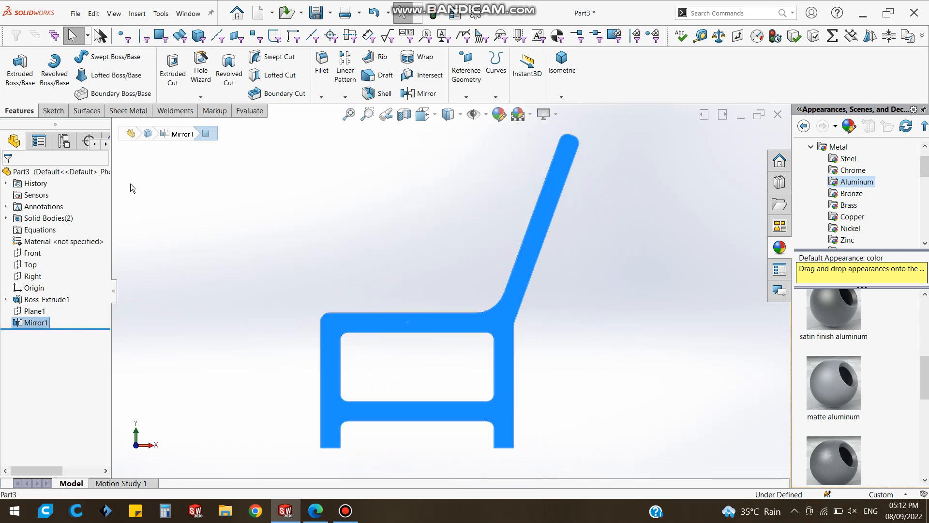
click(54, 110)
click(14, 68)
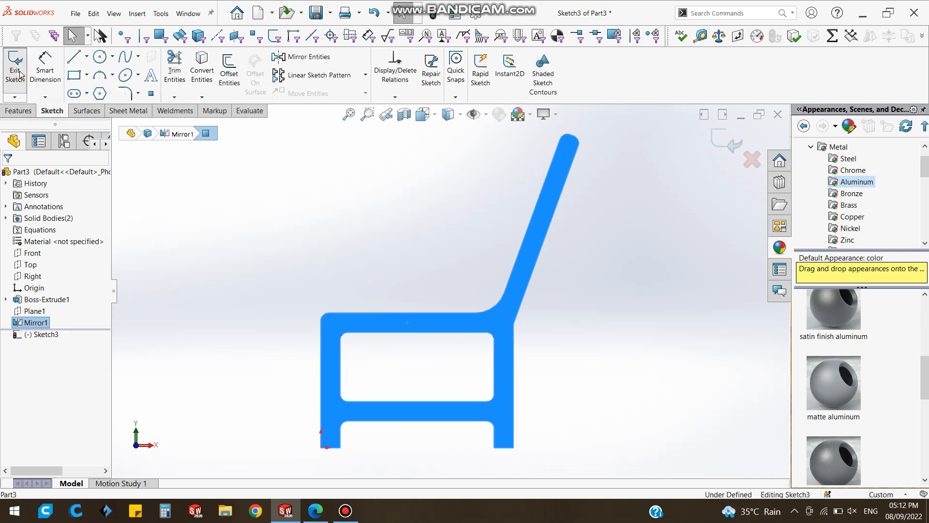
click(80, 76)
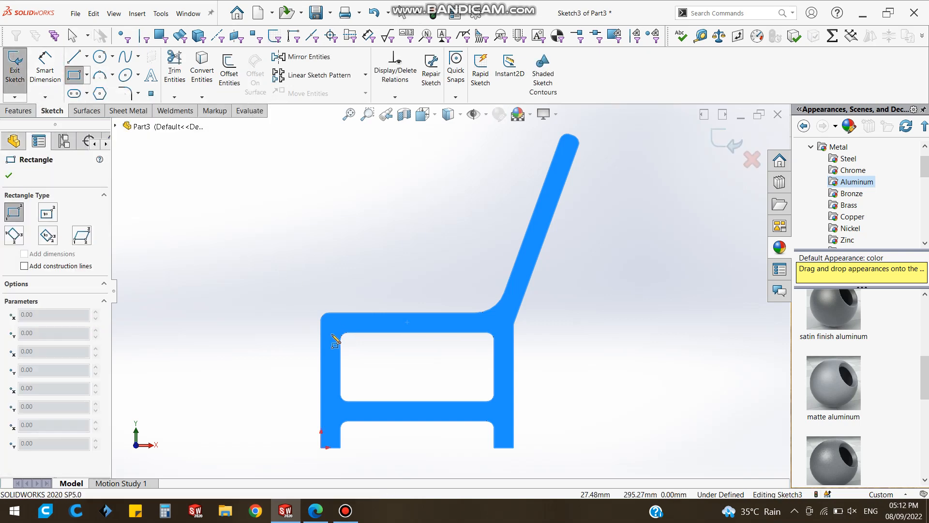
click(328, 313)
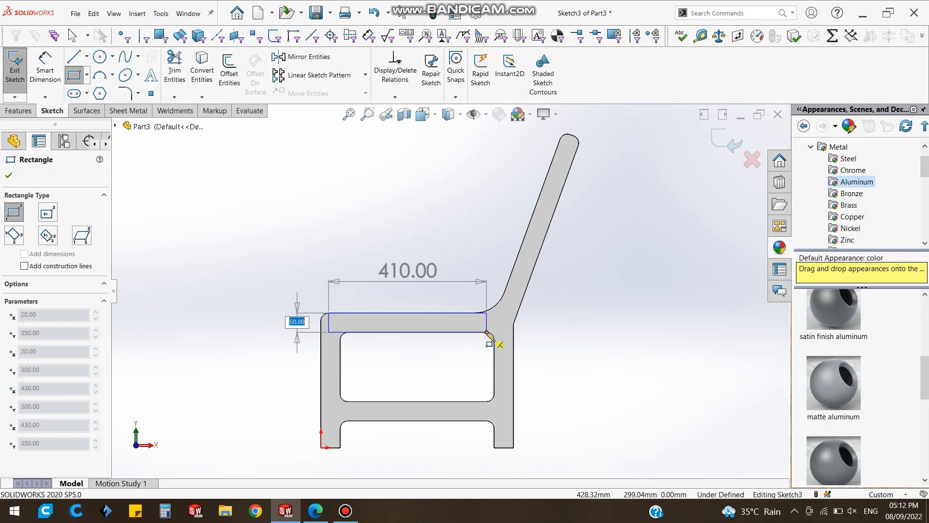
click(487, 332)
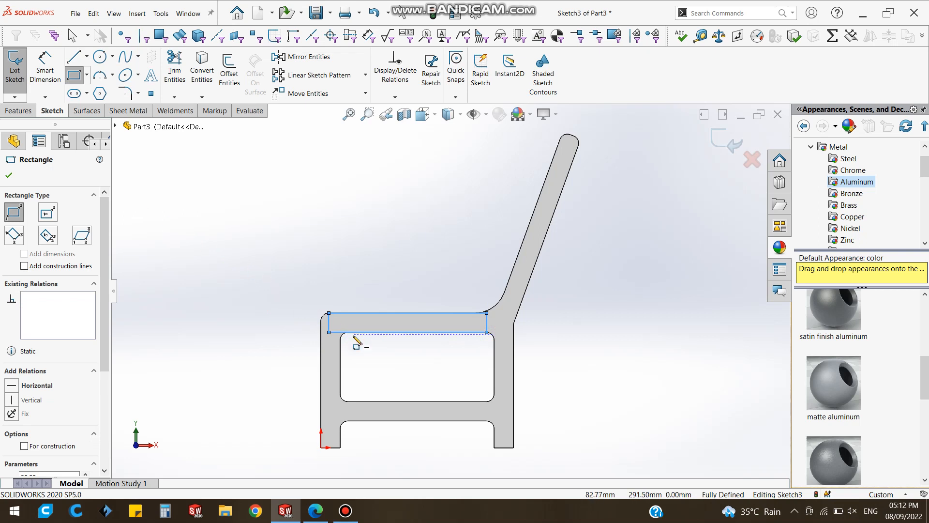
scroll(348, 321, down, 4)
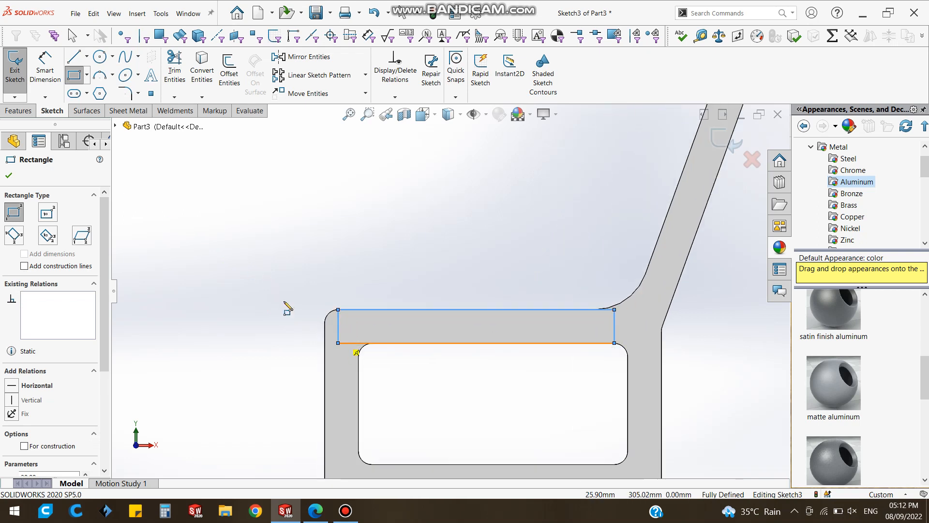
click(9, 175)
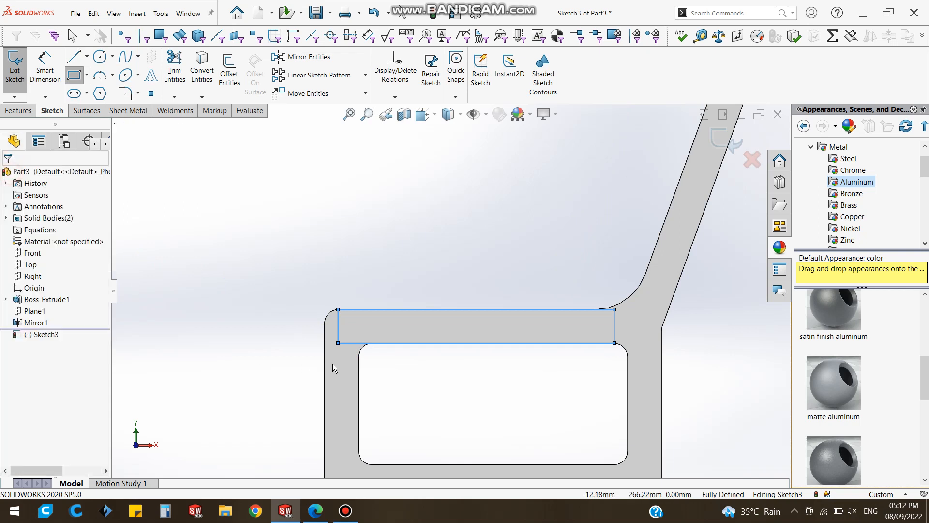
Try to make the rectangle's front line collinear with the front leg's outer edge, and undo the relation
click(338, 334)
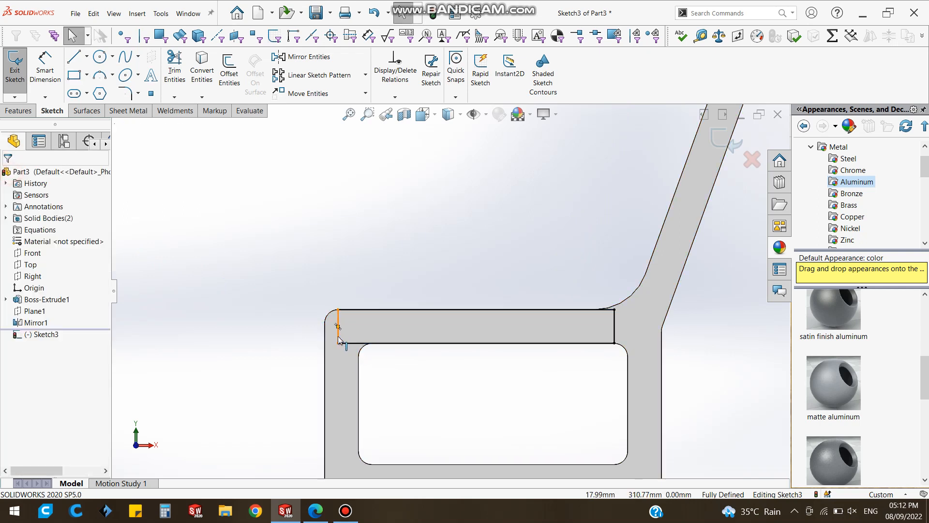
ctrl+click(324, 339)
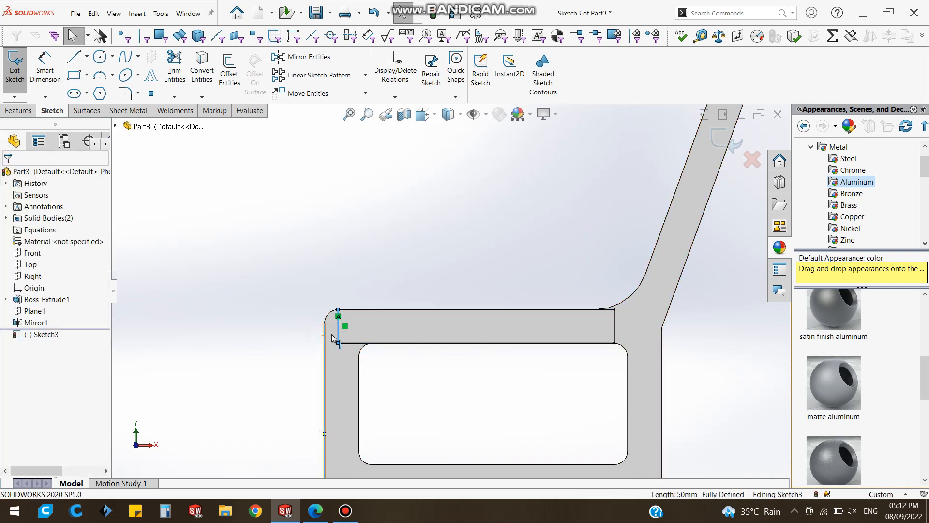
click(353, 293)
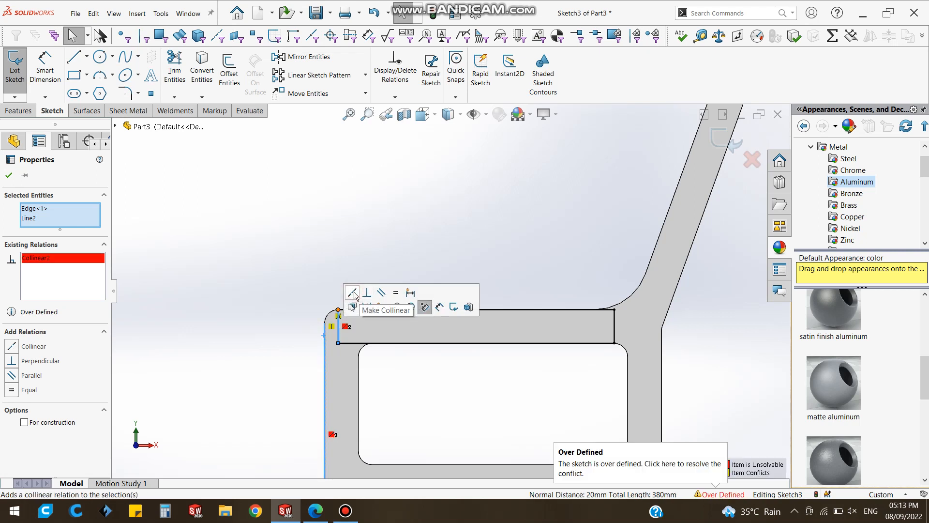
key(ctrl+z)
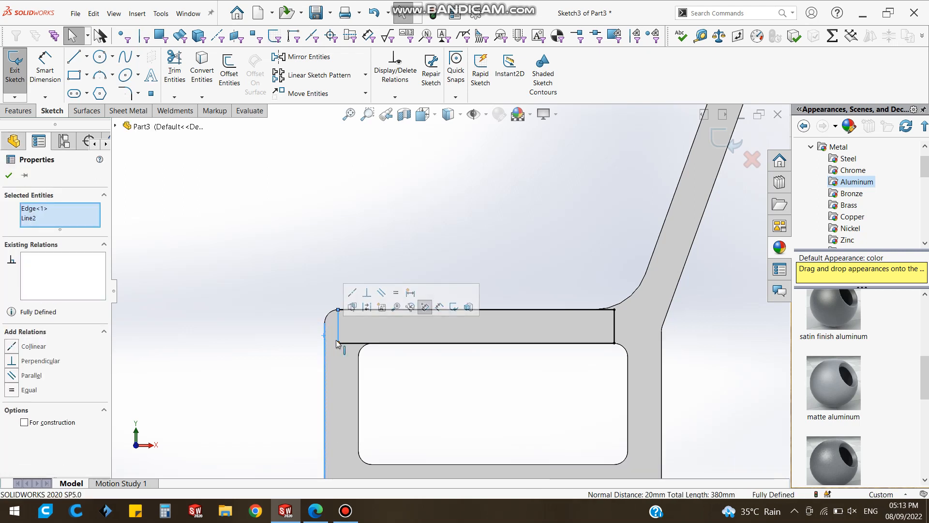
Delete the coincident relation on the rectangle's upper front corner and make its front line collinear with the front leg's outer edge
mouse_move(337, 309)
mouse_down()
mouse_move(325, 312)
mouse_move(337, 314)
mouse_up()
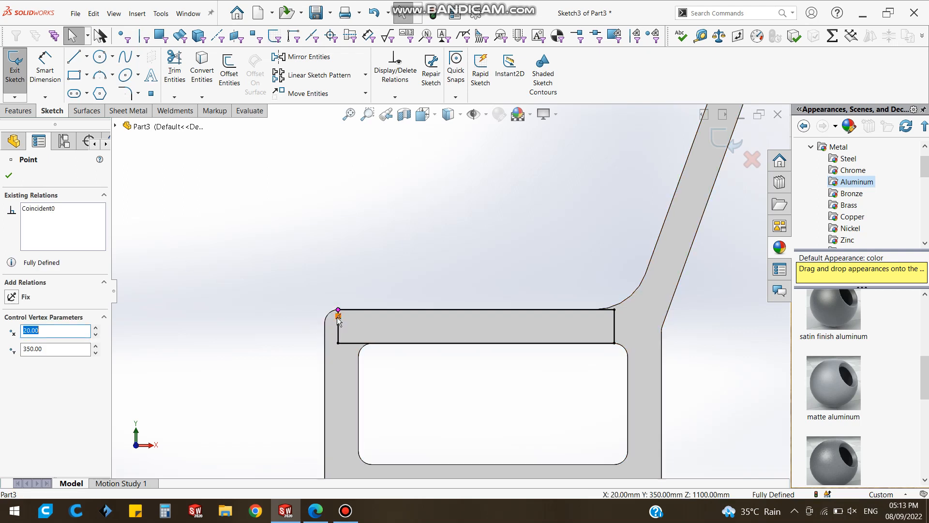
click(339, 317)
key(Delete)
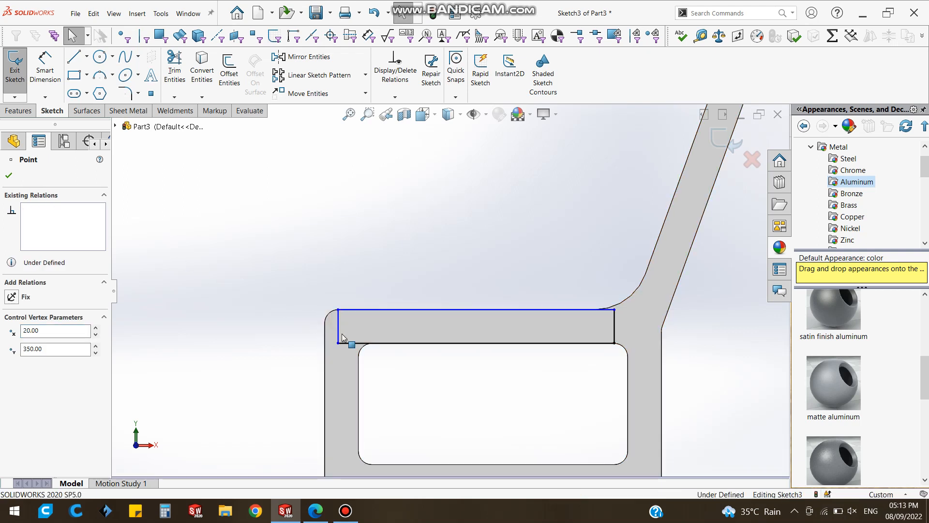
drag(337, 334, 330, 331)
ctrl+click(327, 340)
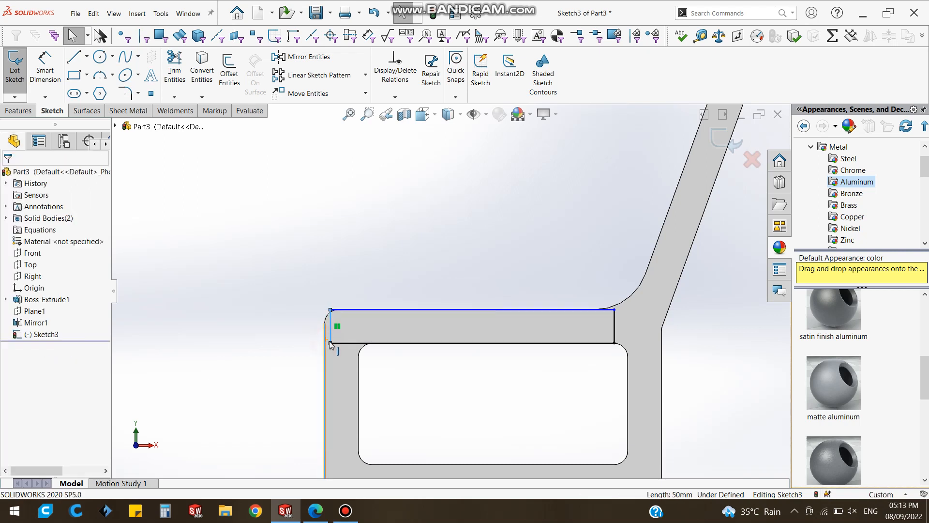
click(354, 296)
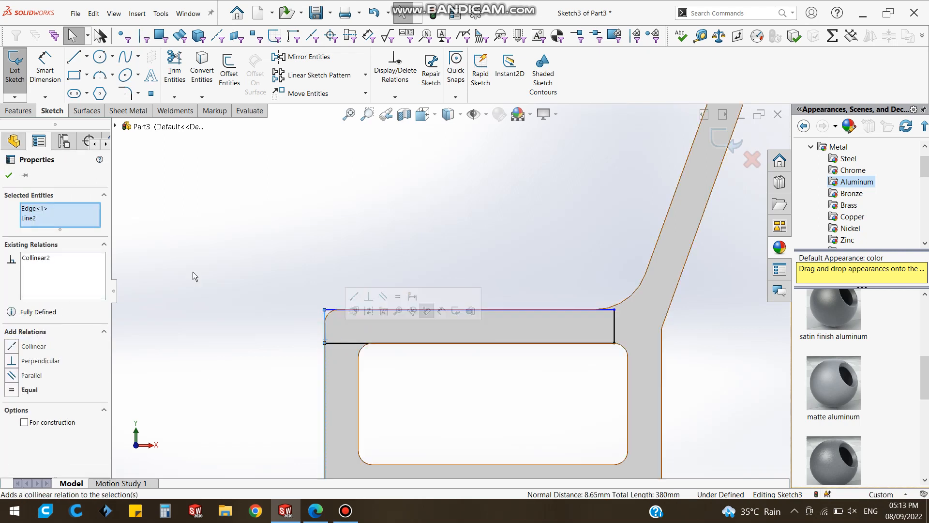
click(12, 178)
Extrude the seat rectangle as a boss Up To Surface, ending at the opposite frame's inner face, with Merge result on
scroll(332, 286, up, 3)
middle_drag(332, 287, 350, 312)
click(28, 112)
click(19, 68)
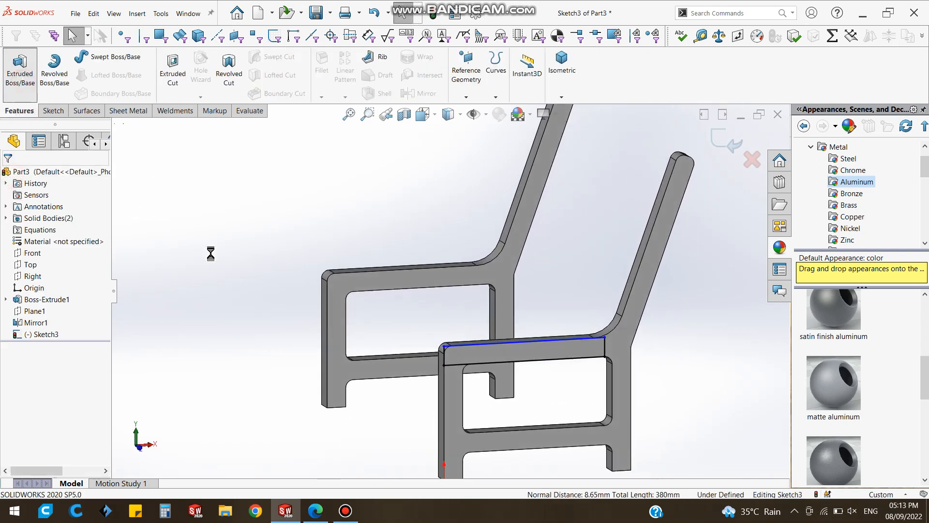
click(53, 242)
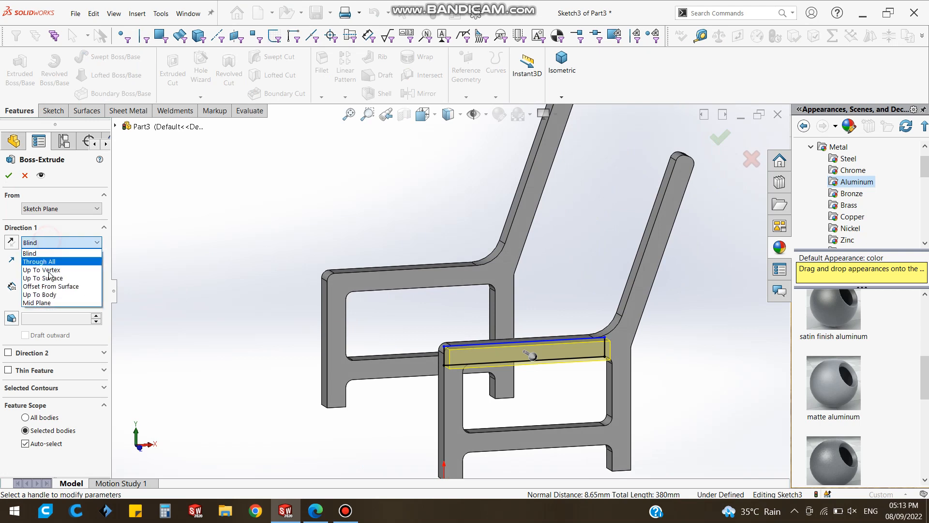
click(46, 278)
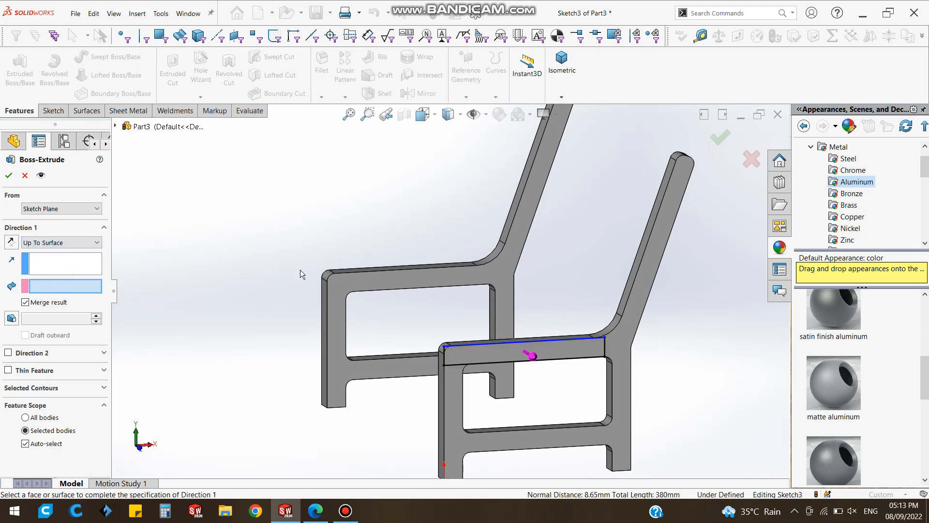
click(344, 289)
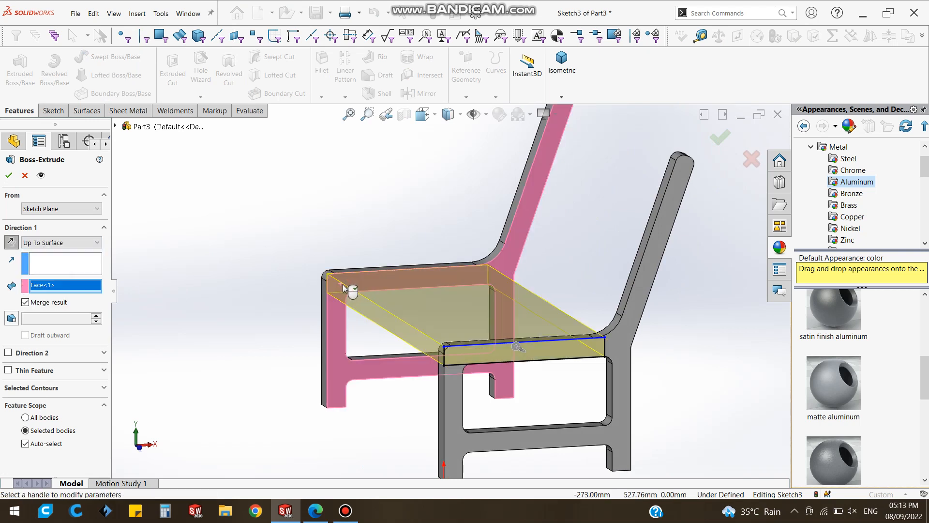
click(9, 175)
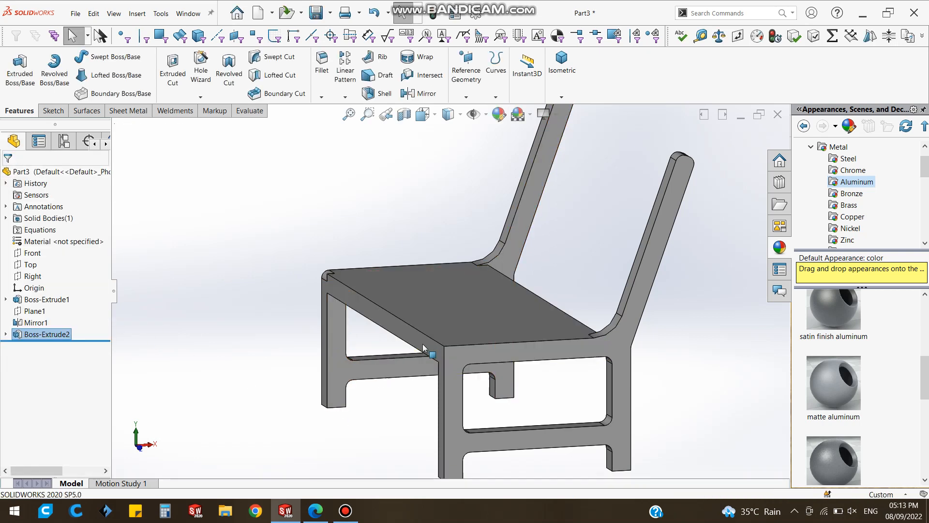
Fillet the seat's upper front edge with a 30 mm radius
scroll(423, 347, down, 5)
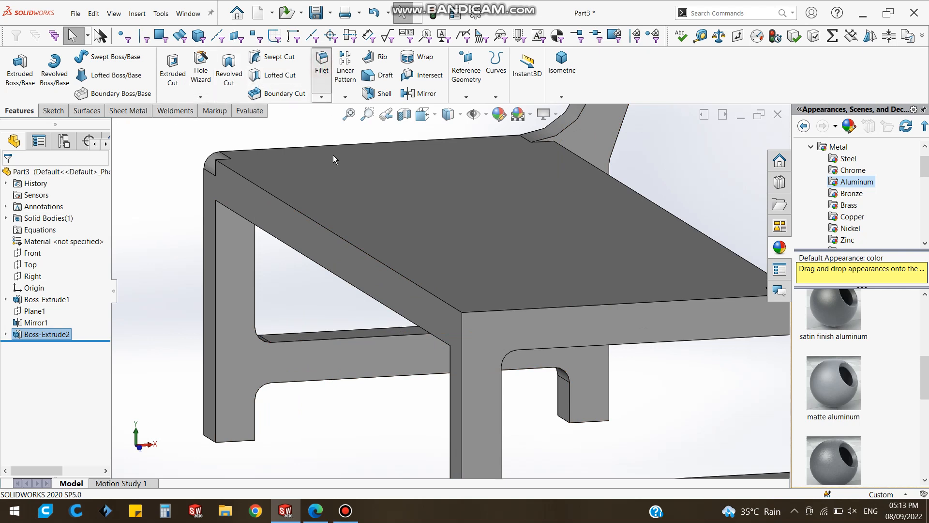
click(315, 220)
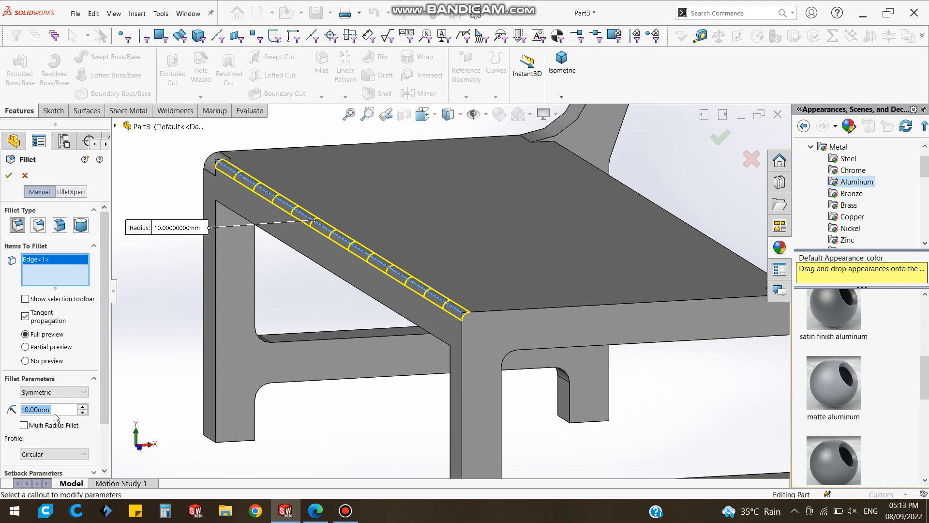
text(30)
key(Return)
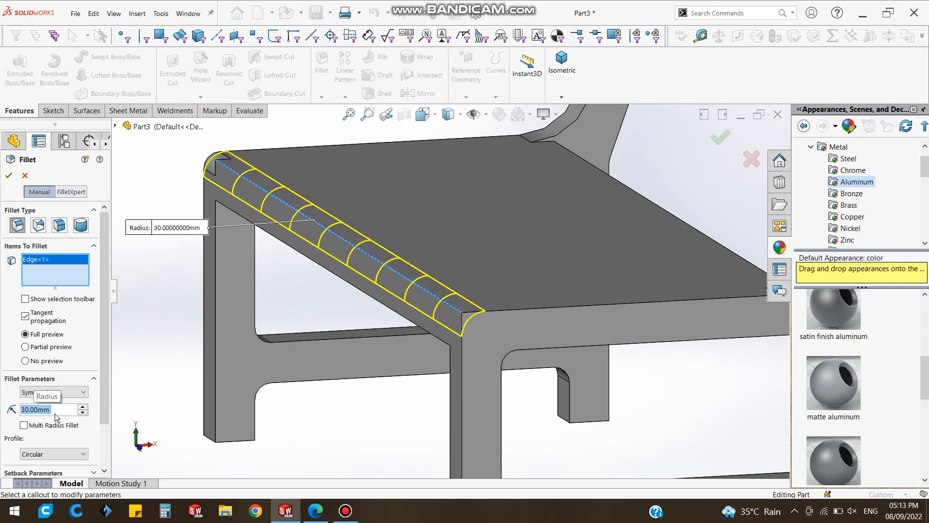
click(9, 175)
Review the seat extrusion's definition from the side and in 3D, and close it without changes
scroll(516, 313, up, 3)
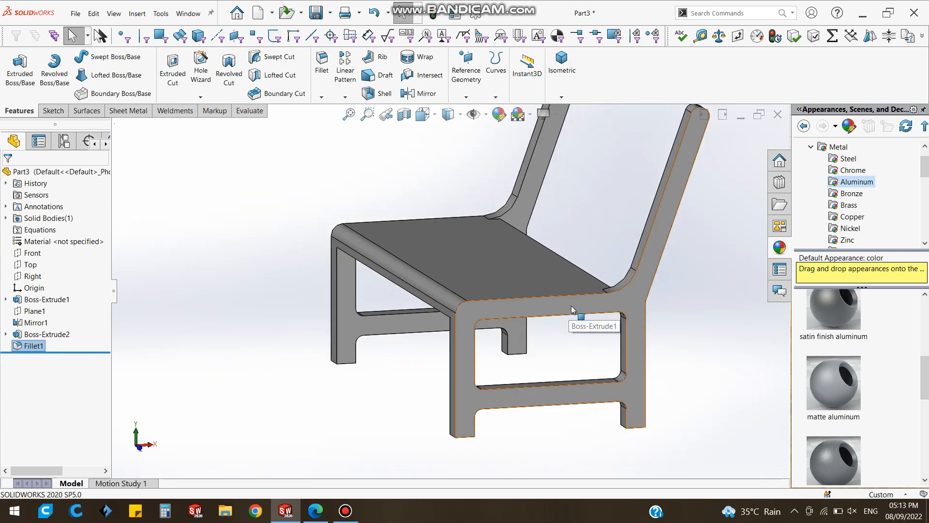
scroll(566, 281, up, 3)
scroll(630, 205, down, 2)
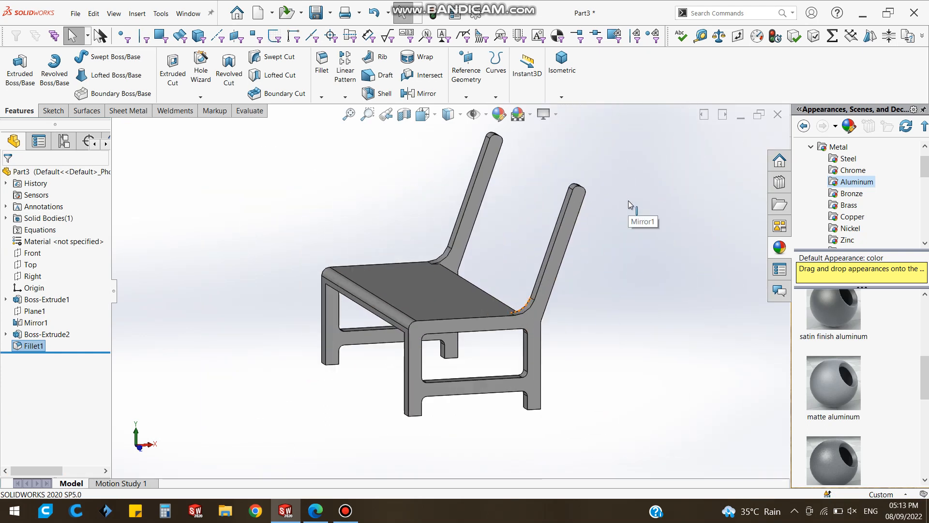
click(573, 213)
key(ctrl+8)
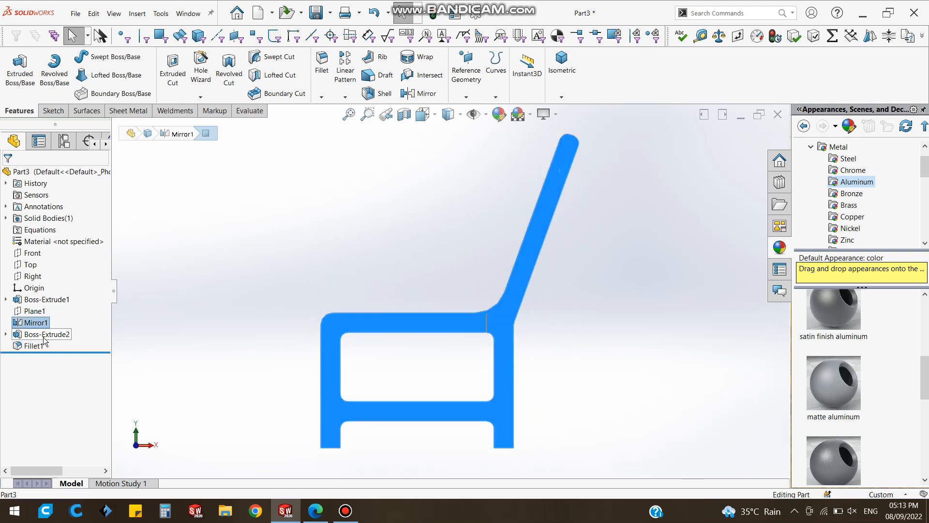
click(28, 345)
click(34, 305)
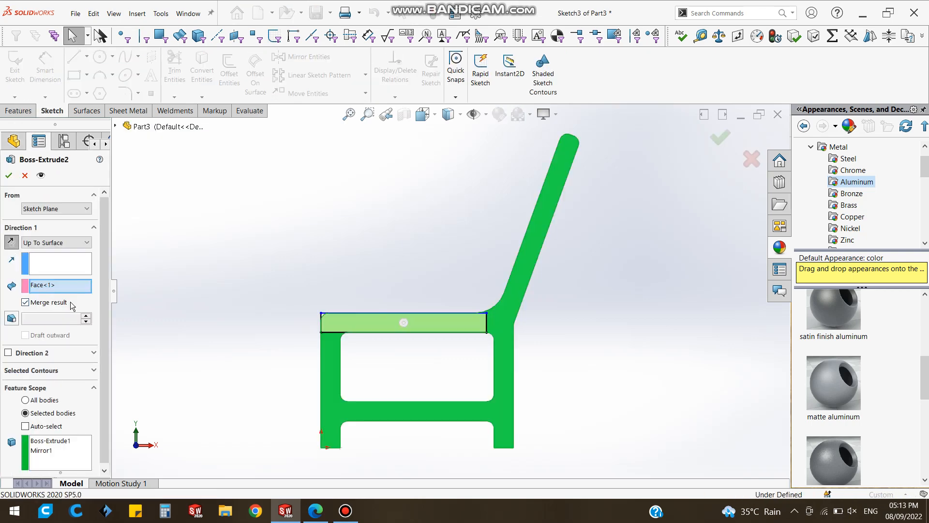
middle_drag(161, 313, 184, 333)
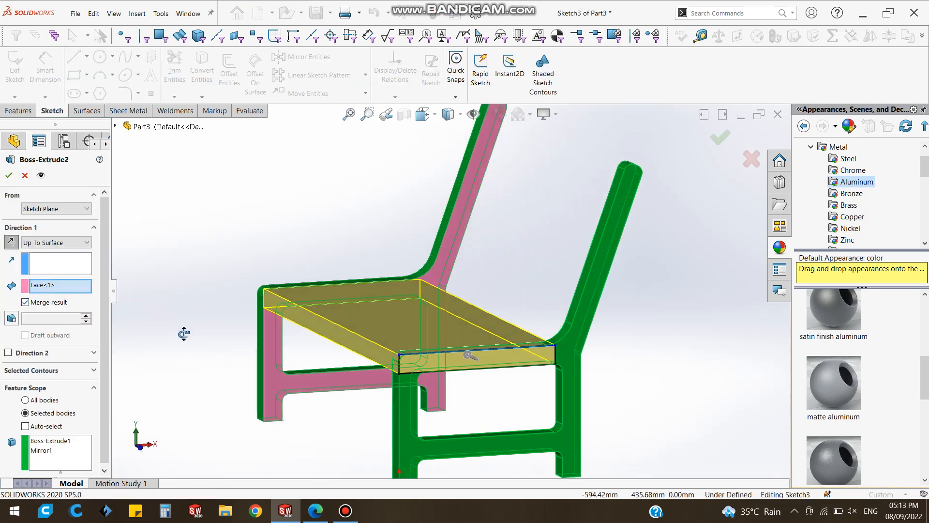
click(25, 176)
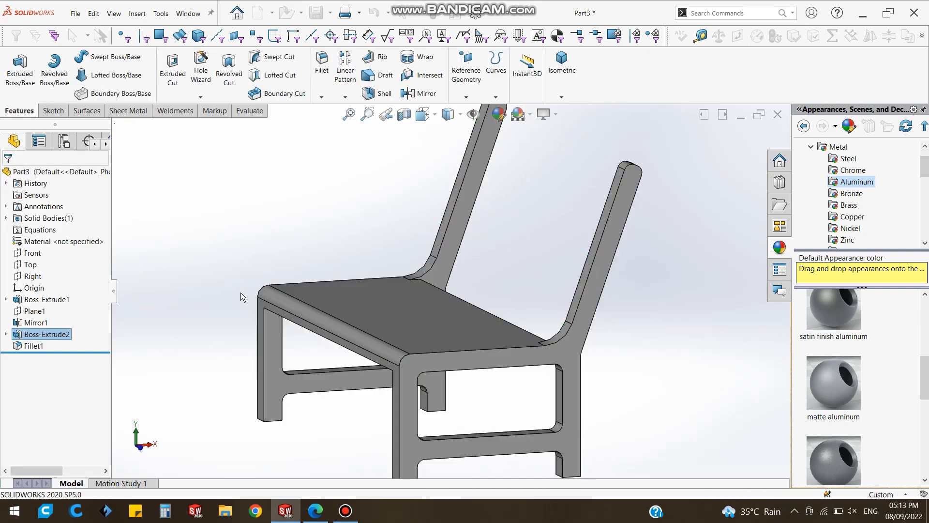
Start a sketch on the mirrored frame's outer face and draw a tilted rectangle about 125 by 32 mm inside the lower backrest
click(603, 245)
key(ctrl+8)
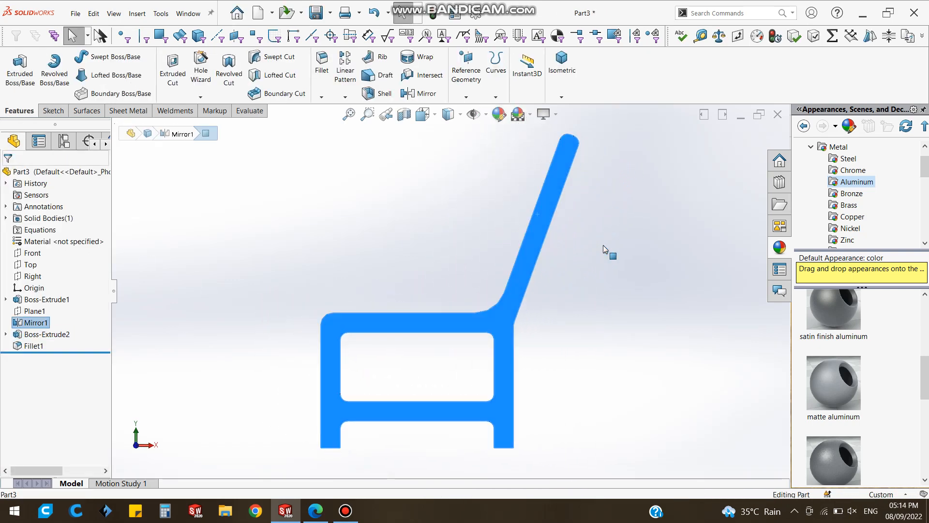
scroll(594, 153, down, 1)
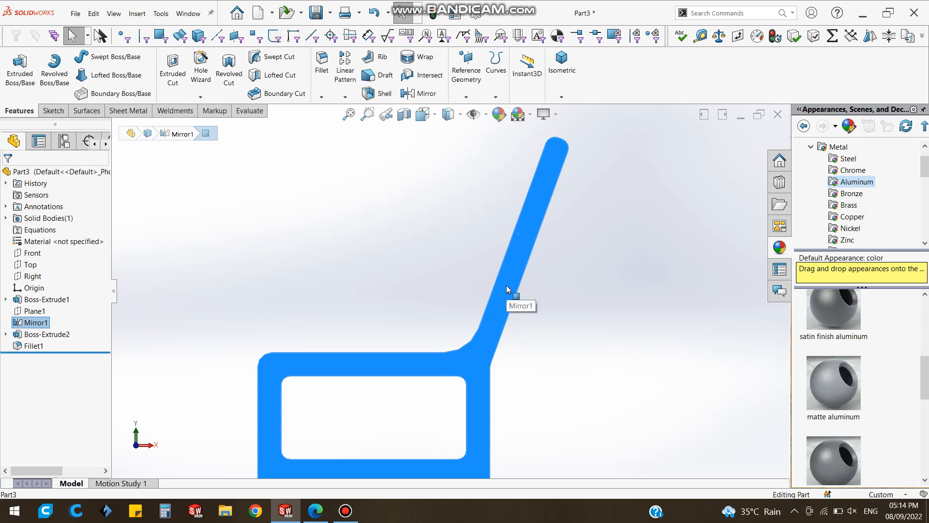
click(52, 110)
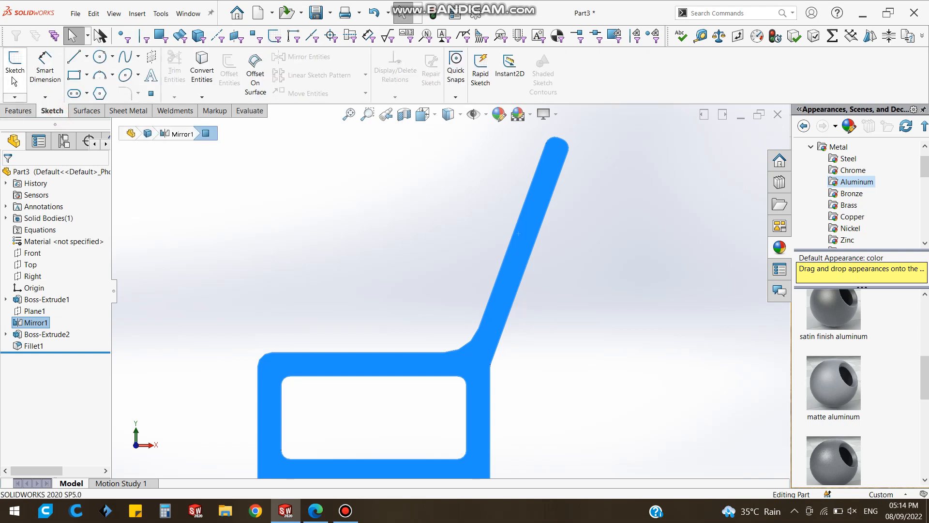
click(15, 78)
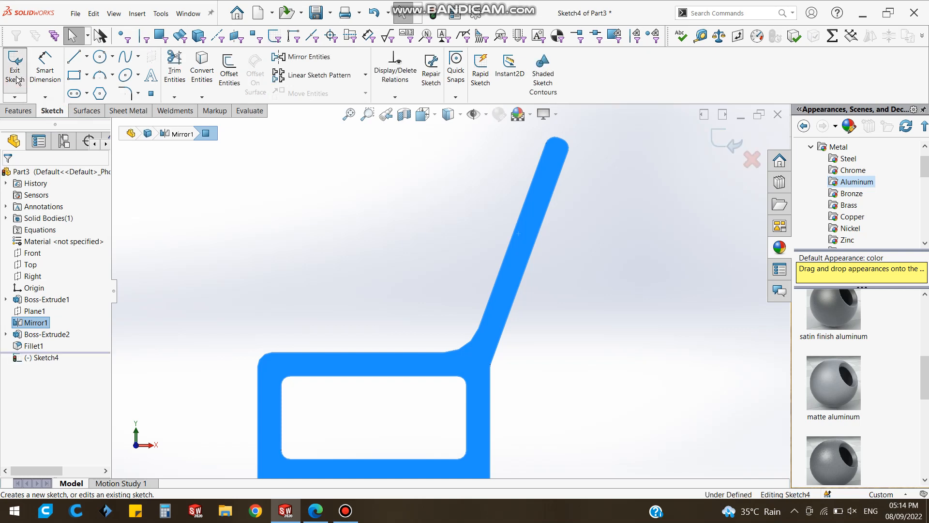
click(73, 57)
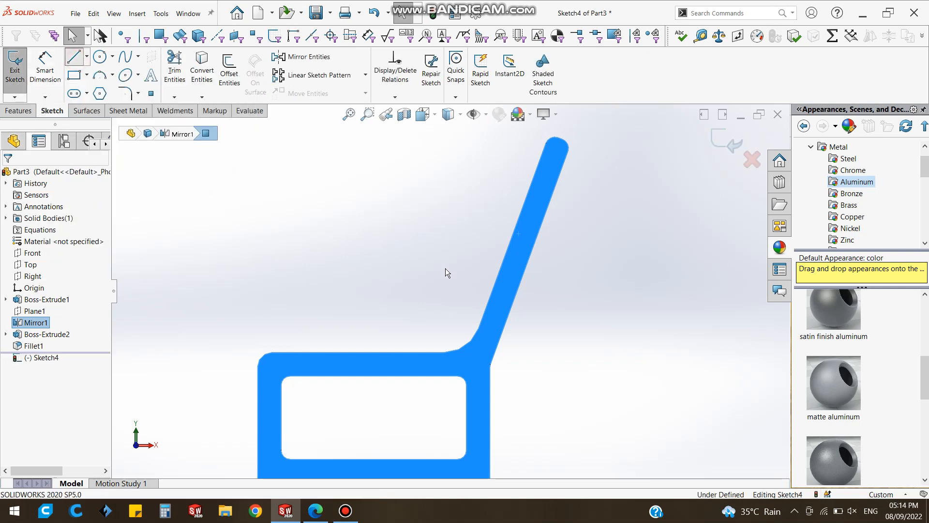
click(493, 304)
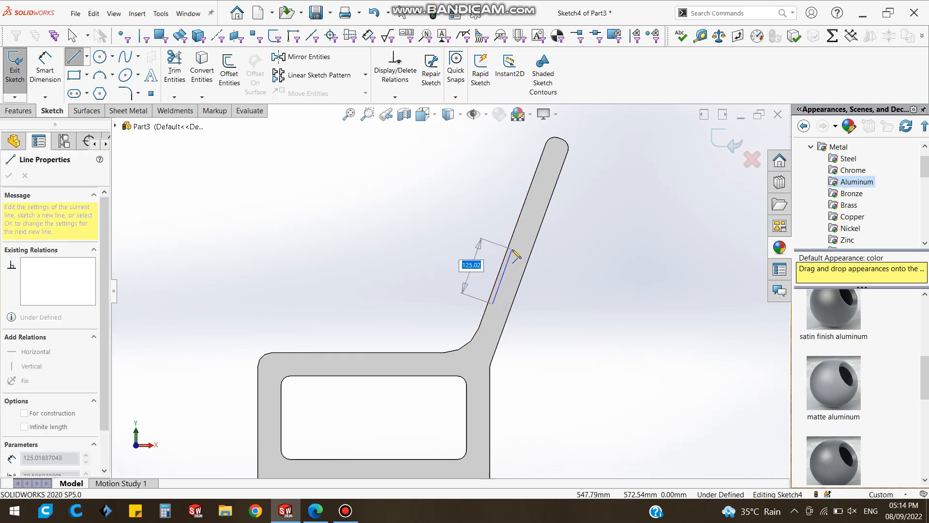
click(512, 249)
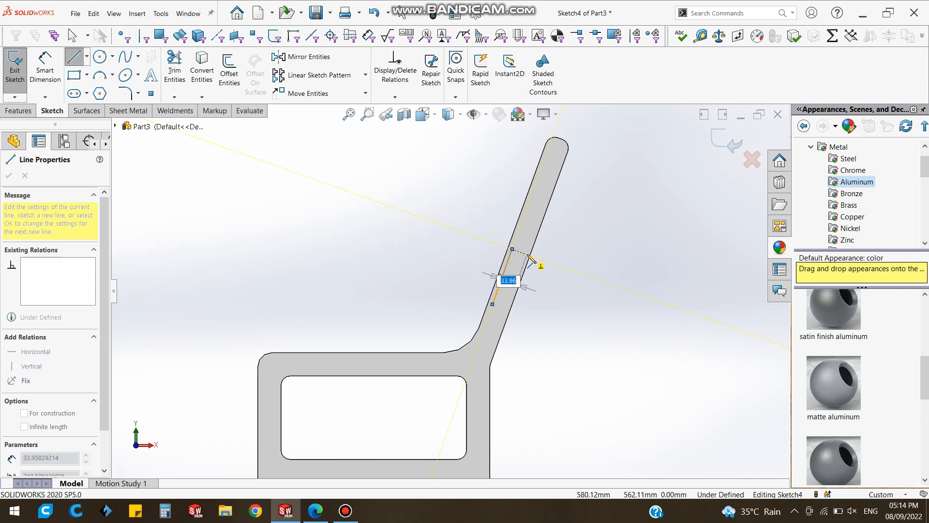
click(525, 254)
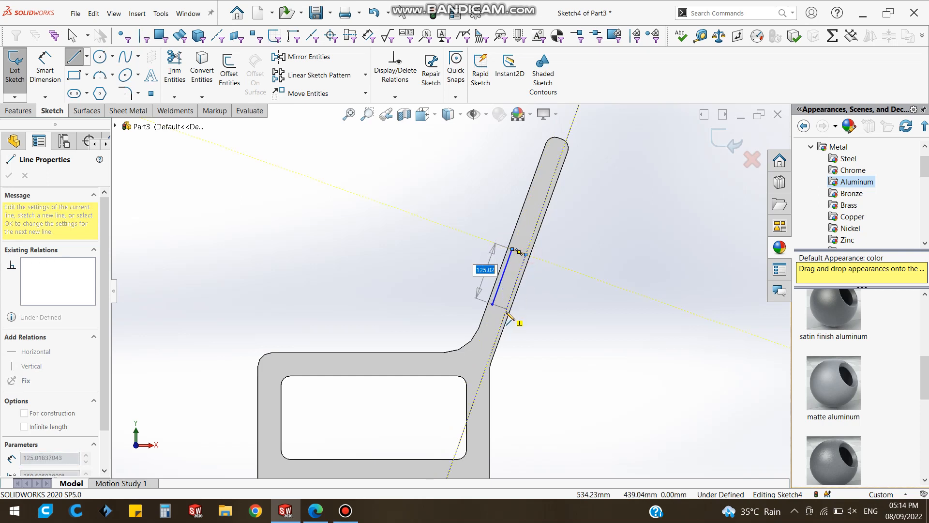
click(506, 308)
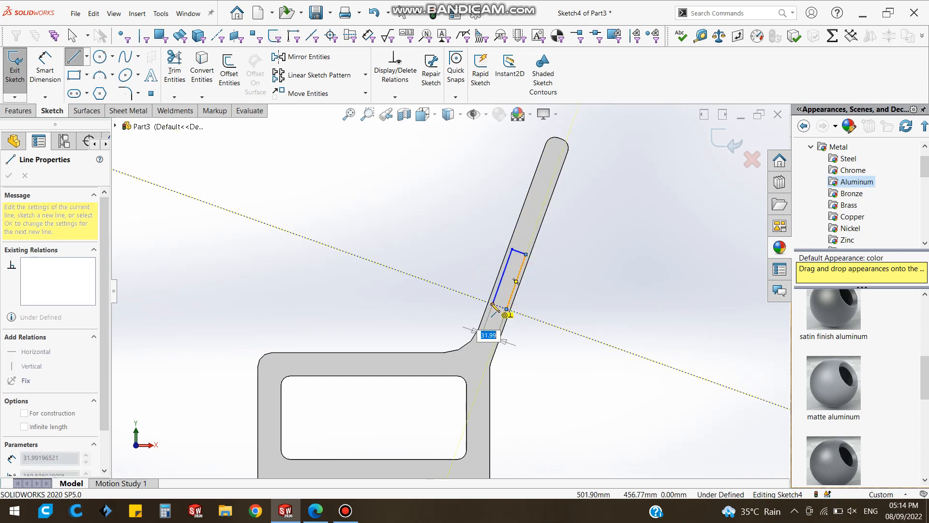
click(492, 304)
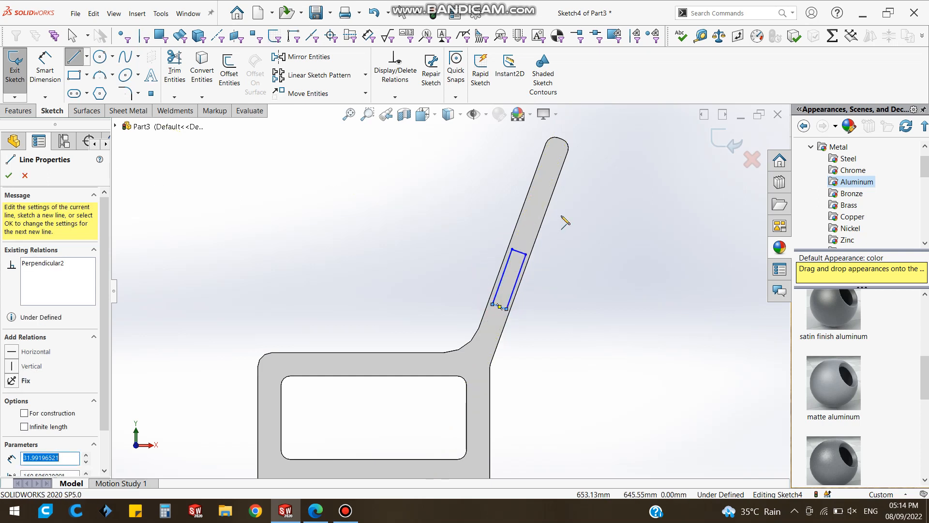
Draw a second tilted rectangle about 90 by 32 mm inside the backrest above the first one
click(521, 234)
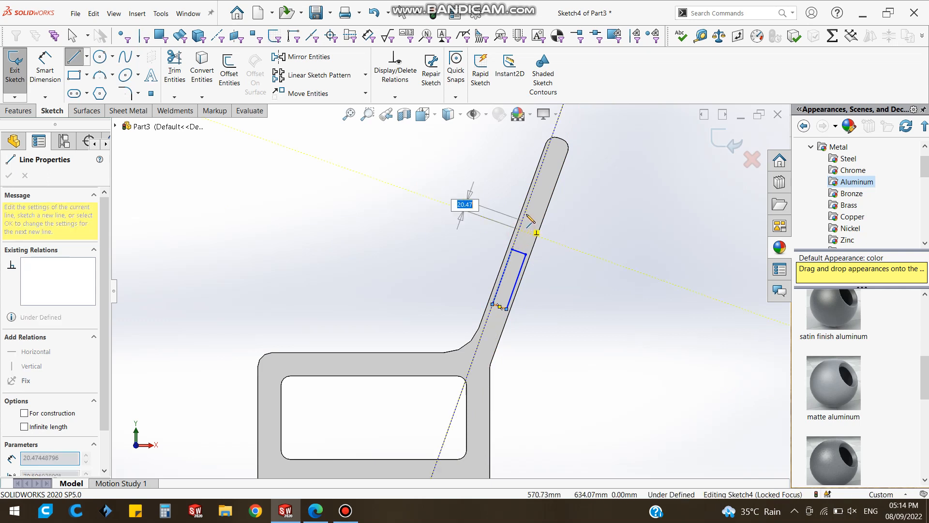
click(533, 189)
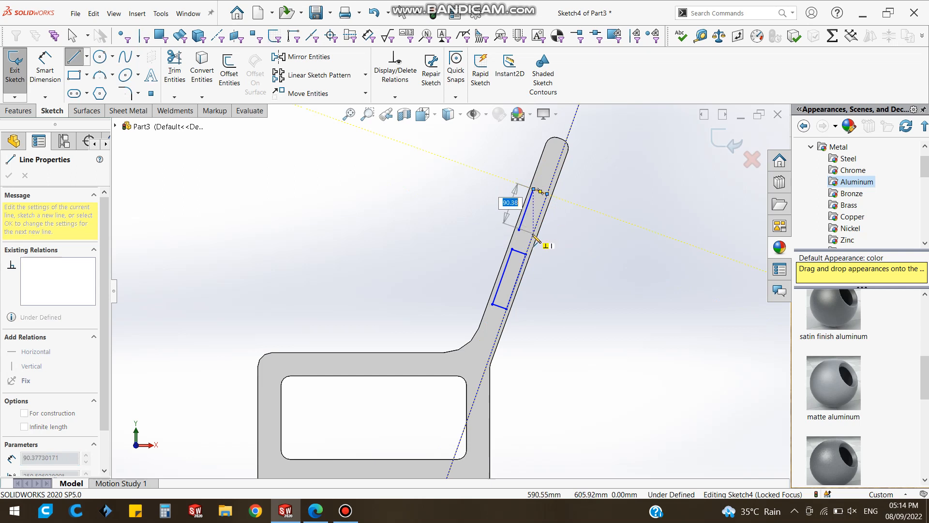
click(533, 233)
click(520, 230)
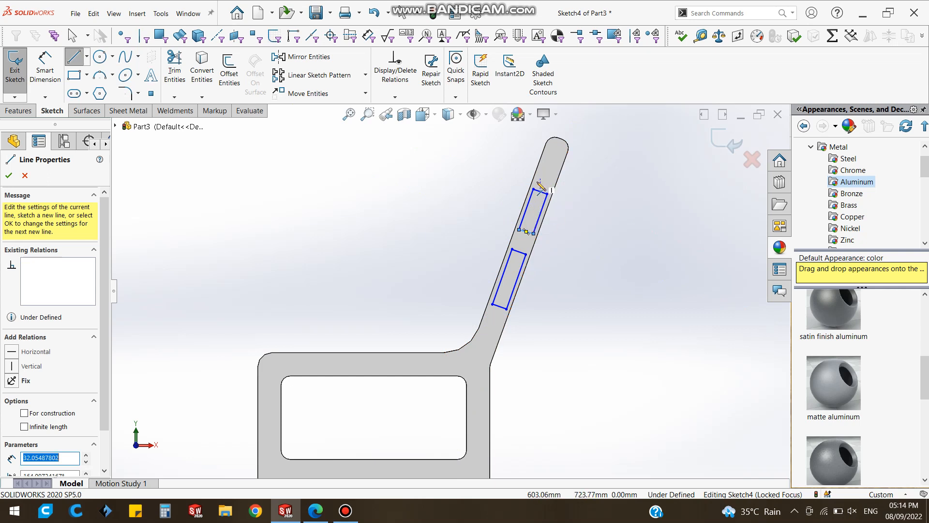
scroll(549, 271, down, 3)
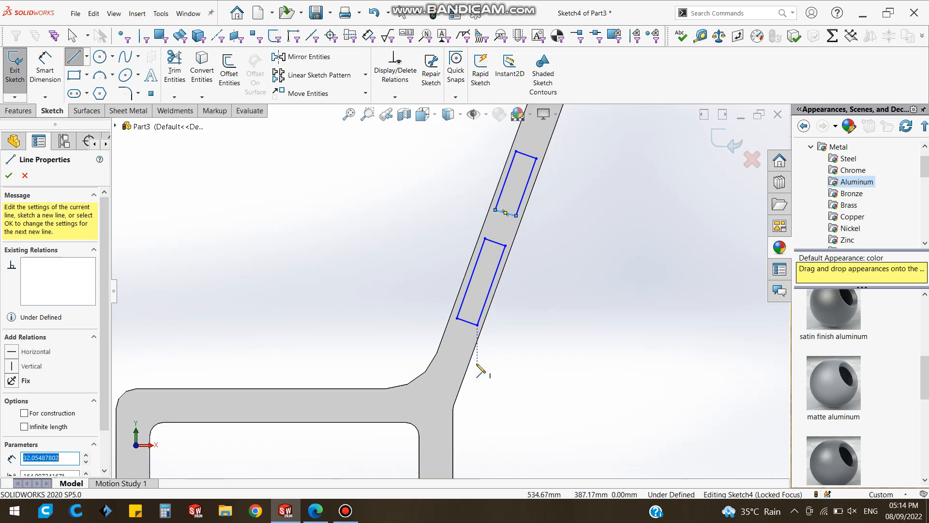
key(Escape)
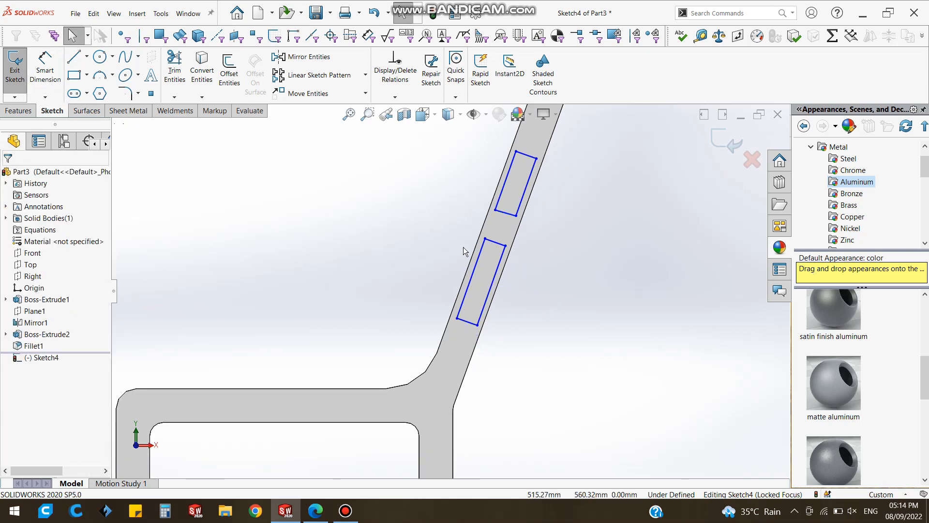
Make the front long lines of the two backrest rectangles equal in length
click(477, 261)
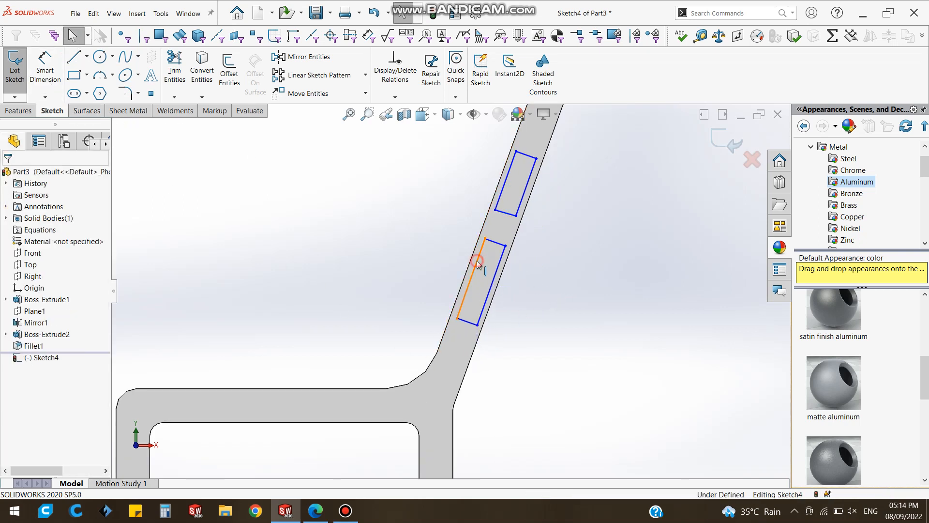
ctrl+click(501, 195)
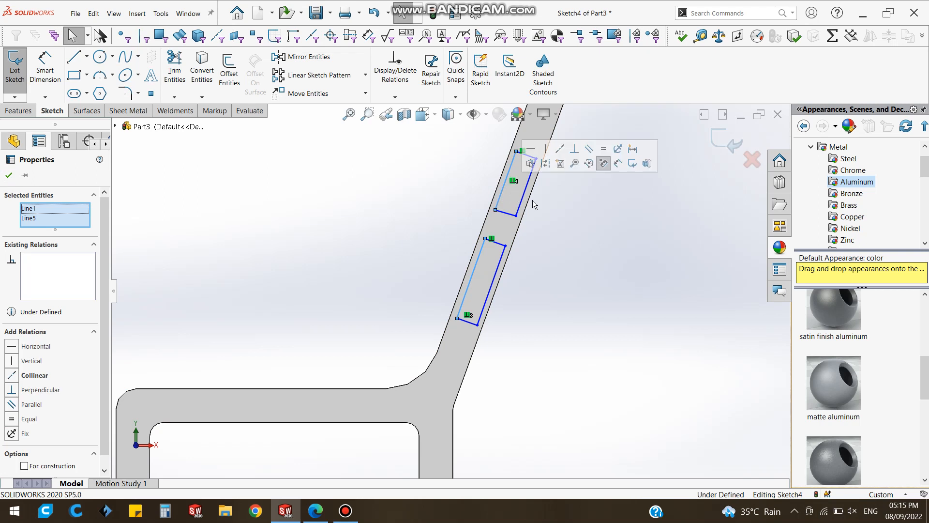
click(603, 151)
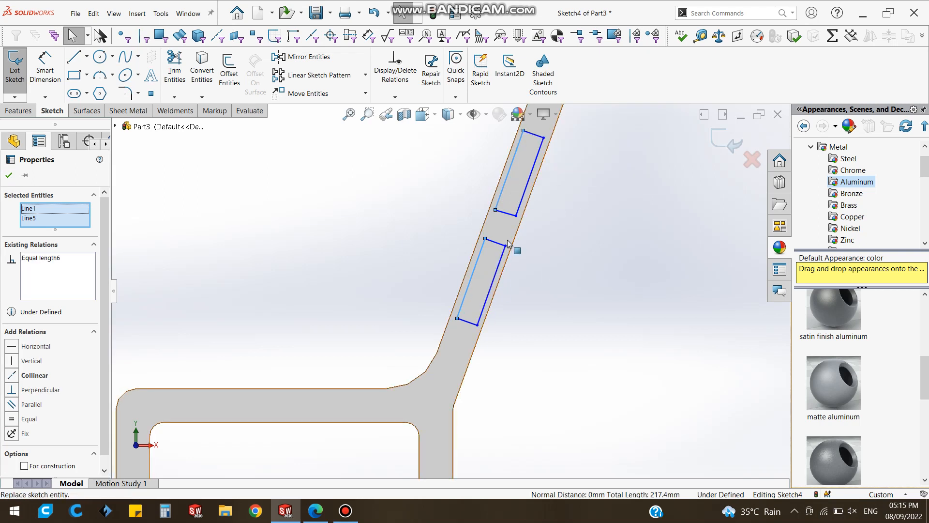
key(Escape)
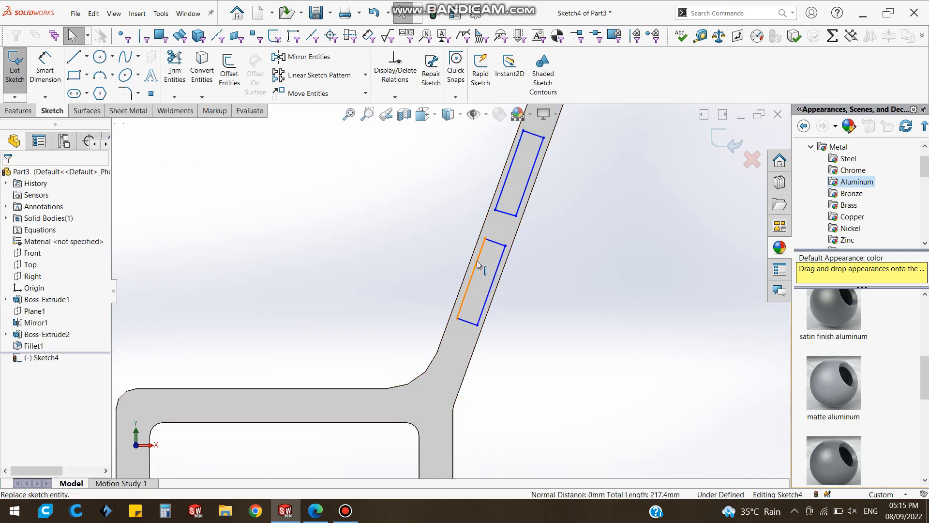
click(477, 265)
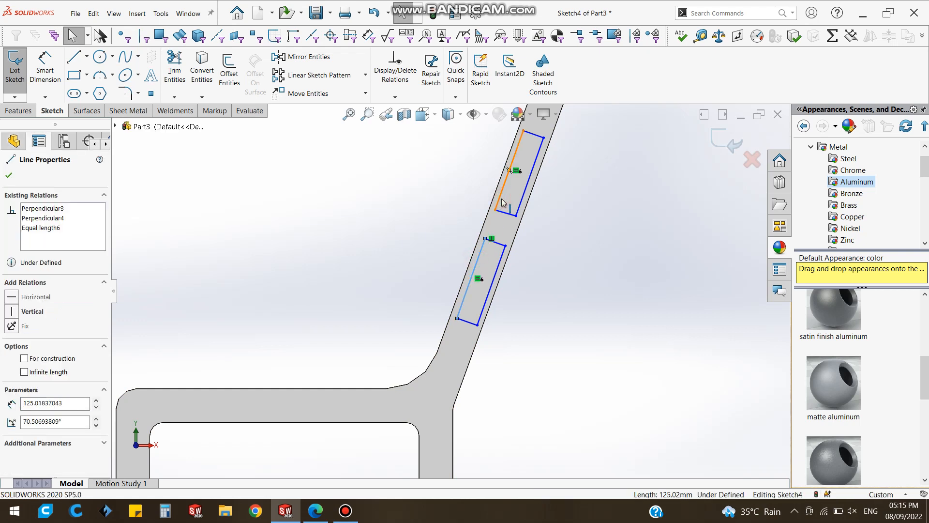
ctrl+click(503, 202)
key(Escape)
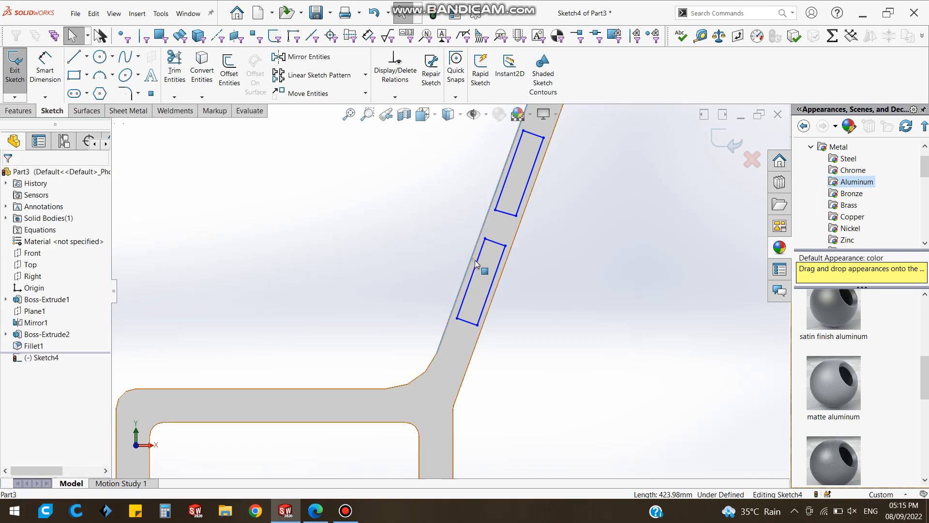
Make the lower rectangle's front long line parallel to the backrest's front edge
click(476, 262)
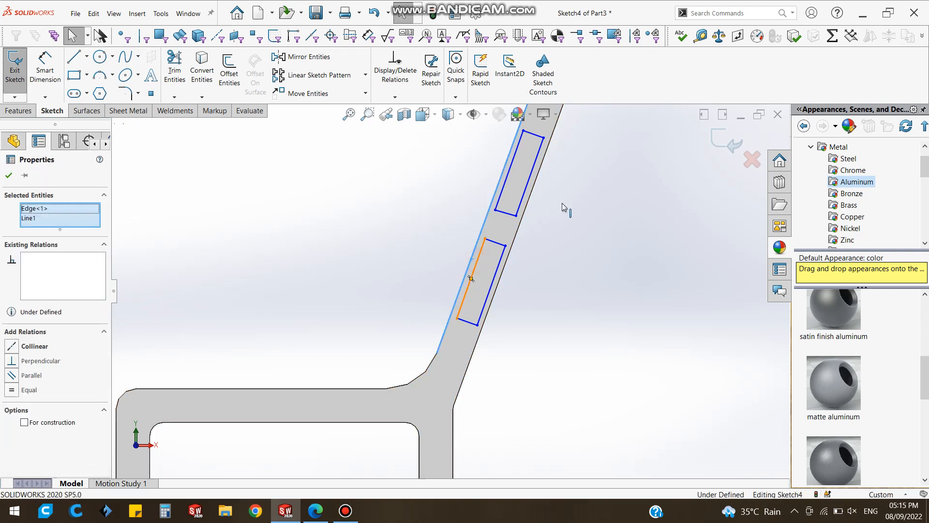
click(532, 219)
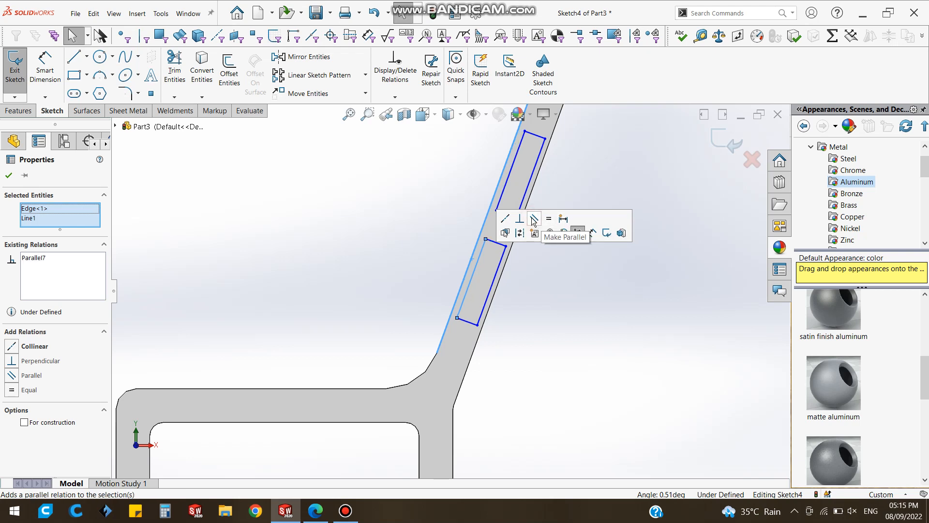
click(542, 320)
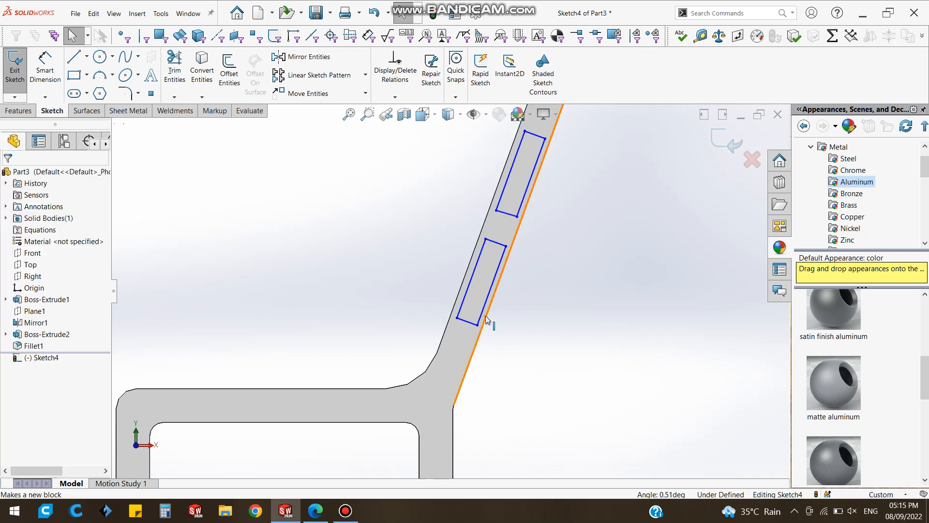
scroll(493, 320, down, 2)
scroll(450, 291, up, 3)
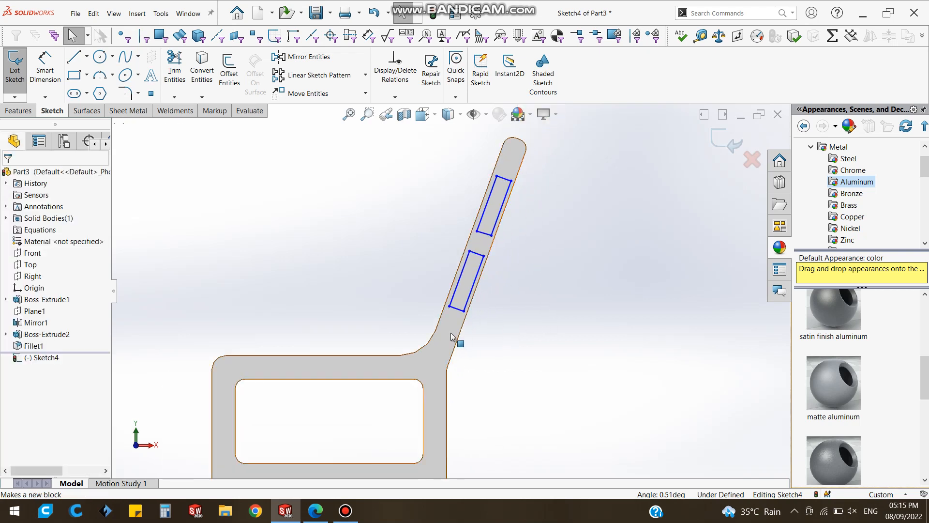
click(58, 80)
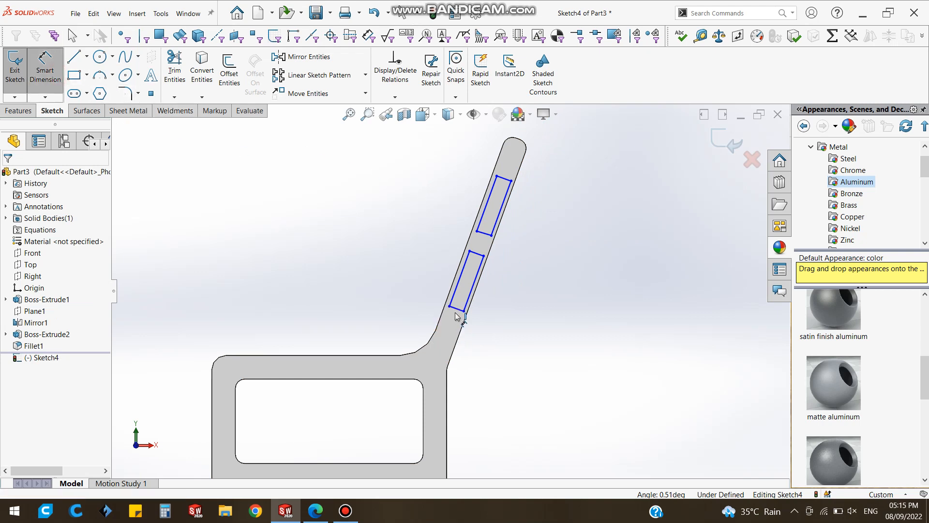
key(Escape)
Make the facing short lines of the upper and lower backrest rectangles parallel and equal in length
click(457, 309)
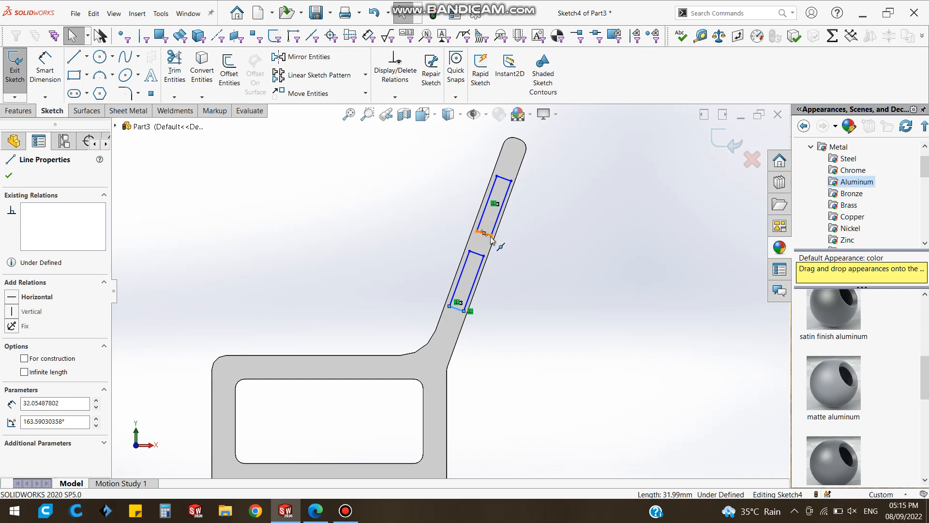
ctrl+click(484, 233)
scroll(485, 237, down, 4)
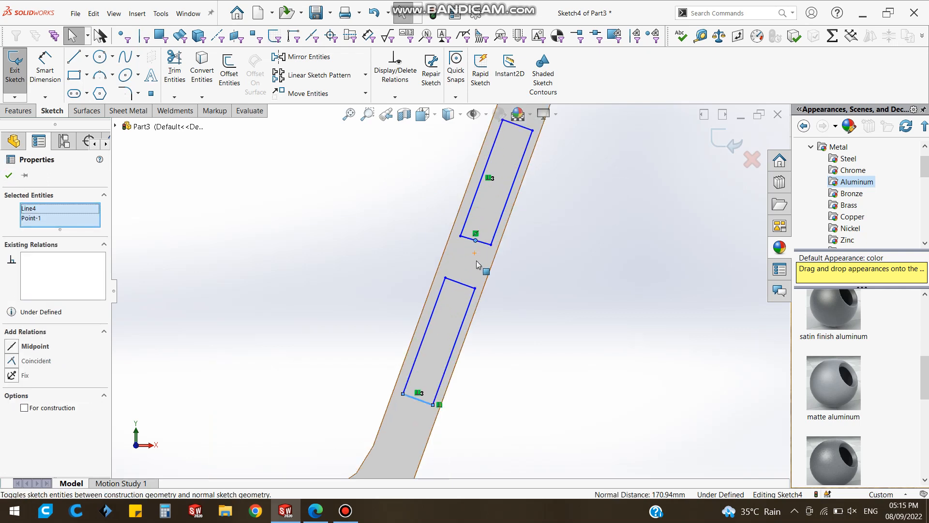
click(476, 240)
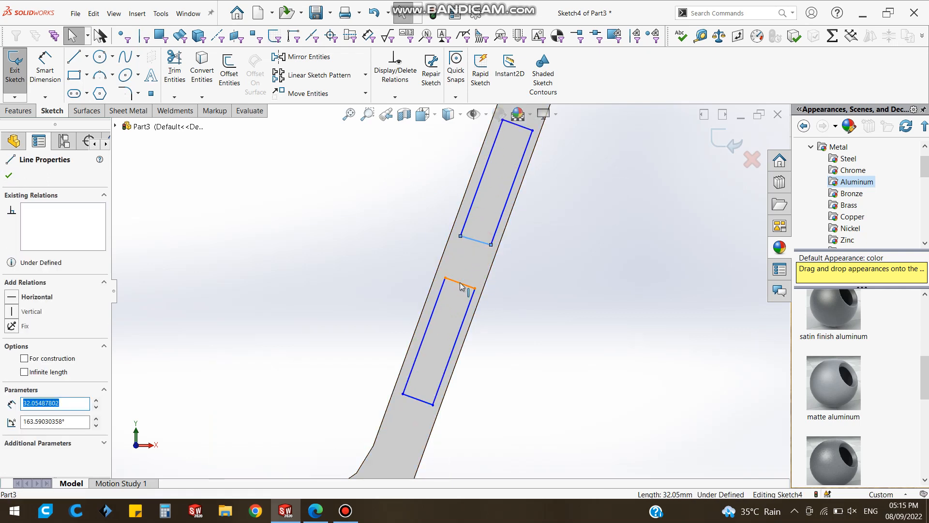
ctrl+click(459, 283)
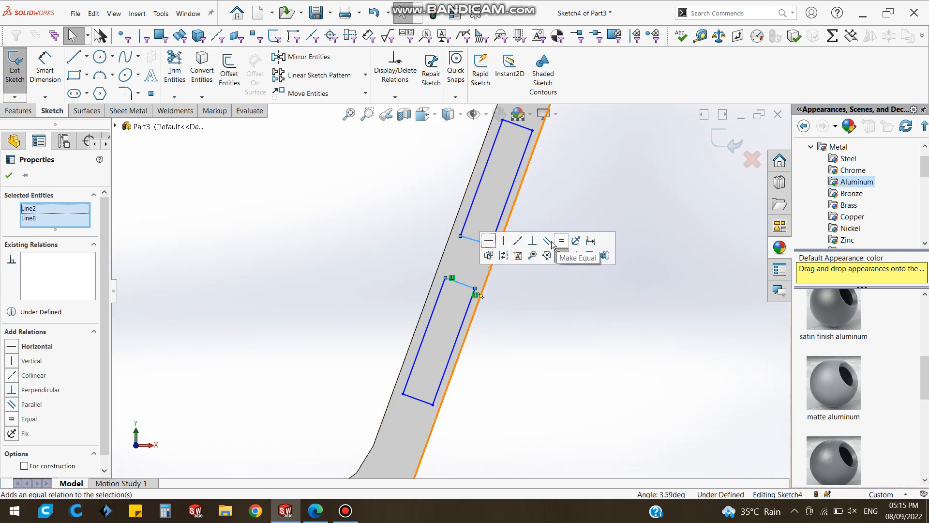
click(550, 242)
click(562, 242)
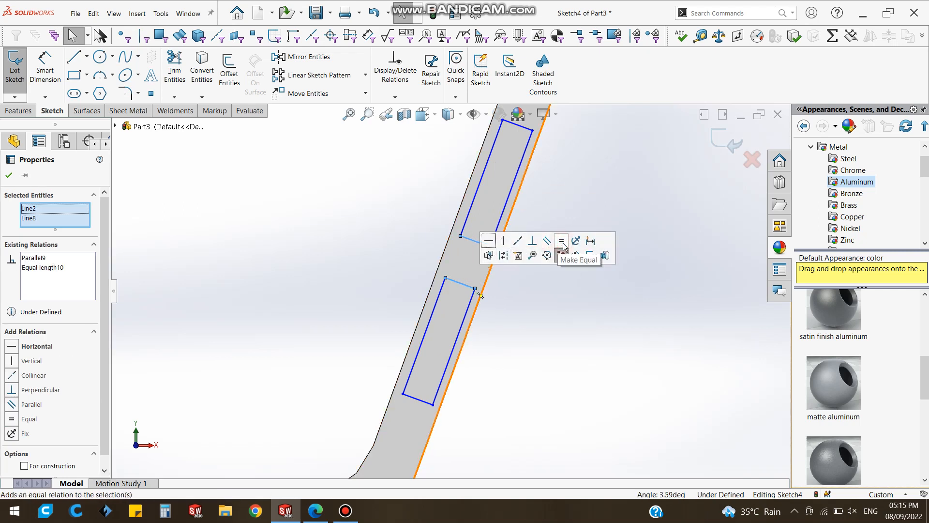
click(486, 372)
Dimension the lower rectangle's bottom line 150 mm from the upper rear corner of the side frame's opening
click(51, 76)
scroll(426, 356, up, 2)
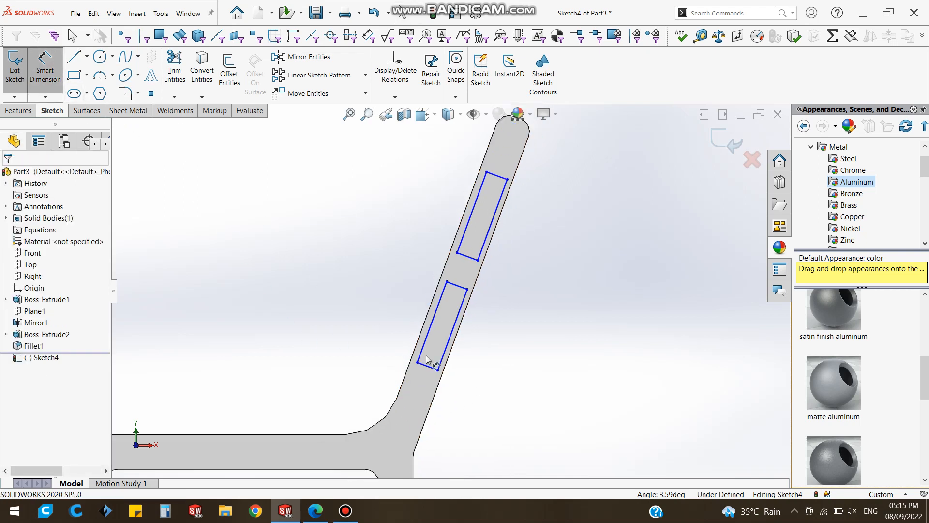
scroll(426, 356, up, 2)
scroll(425, 362, down, 2)
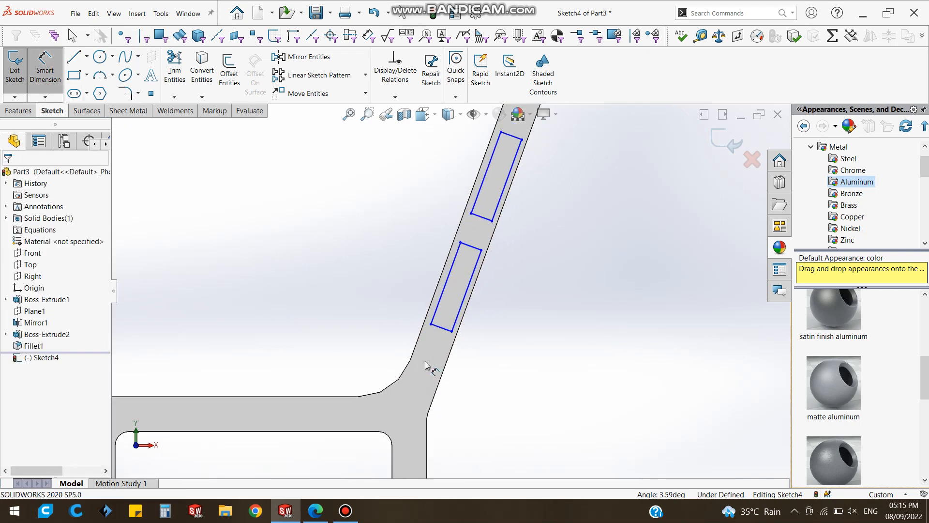
click(441, 328)
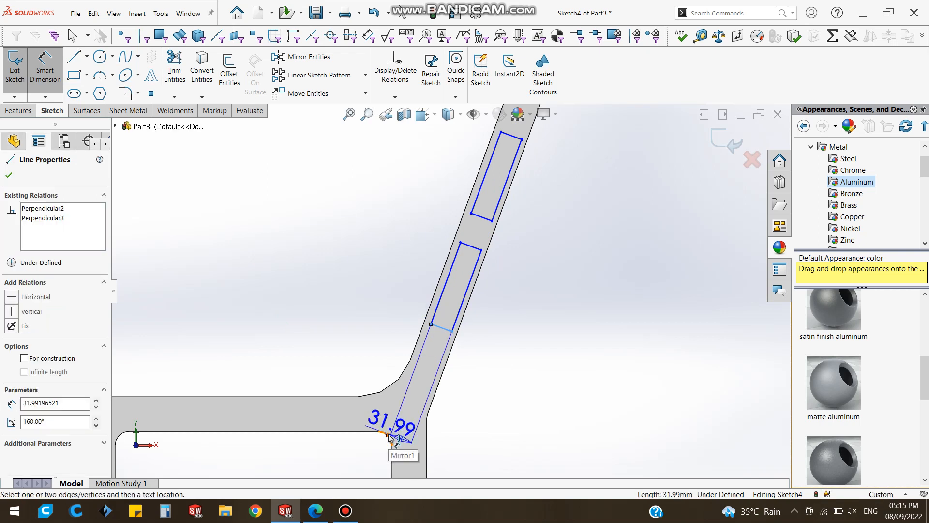
click(387, 435)
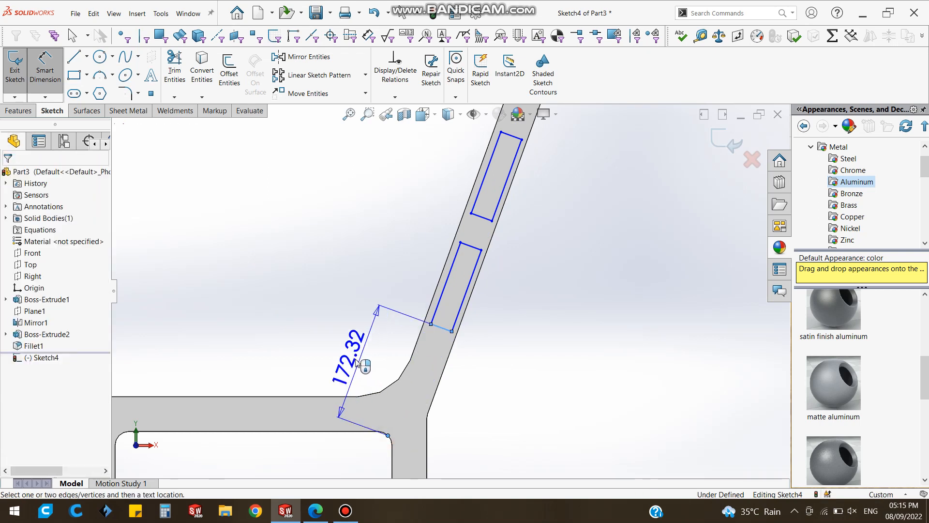
click(357, 363)
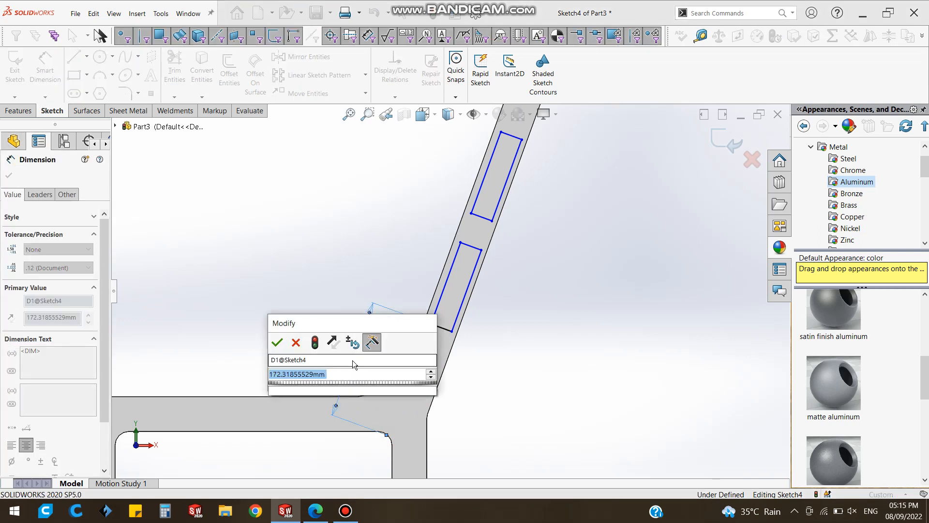
text(150)
key(Return)
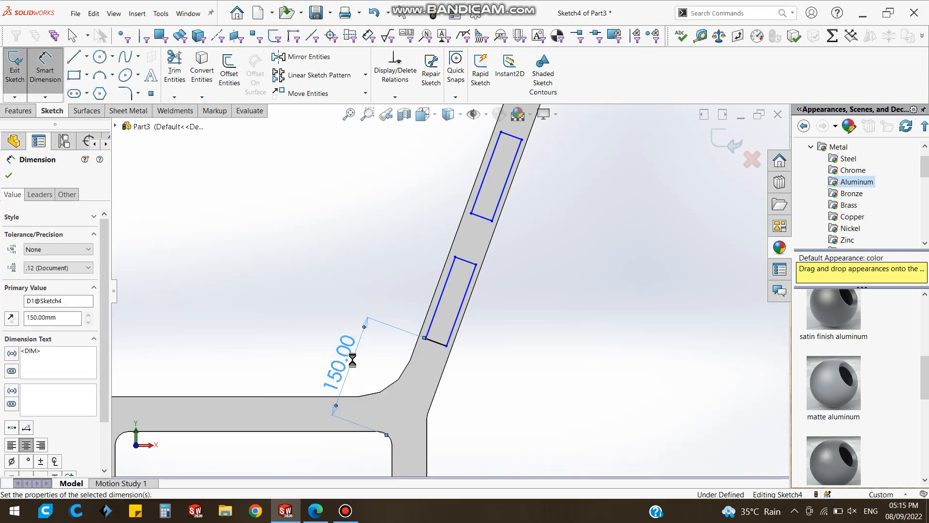
Dimension the upper rectangle's top line 50 mm from the rounded top end of the backrest
click(463, 262)
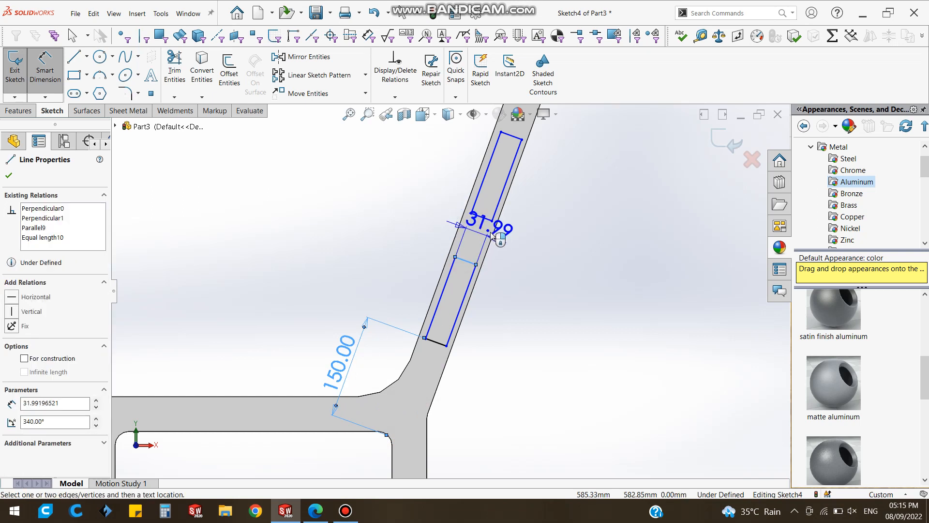
key(Escape)
scroll(532, 199, up, 3)
scroll(503, 182, down, 2)
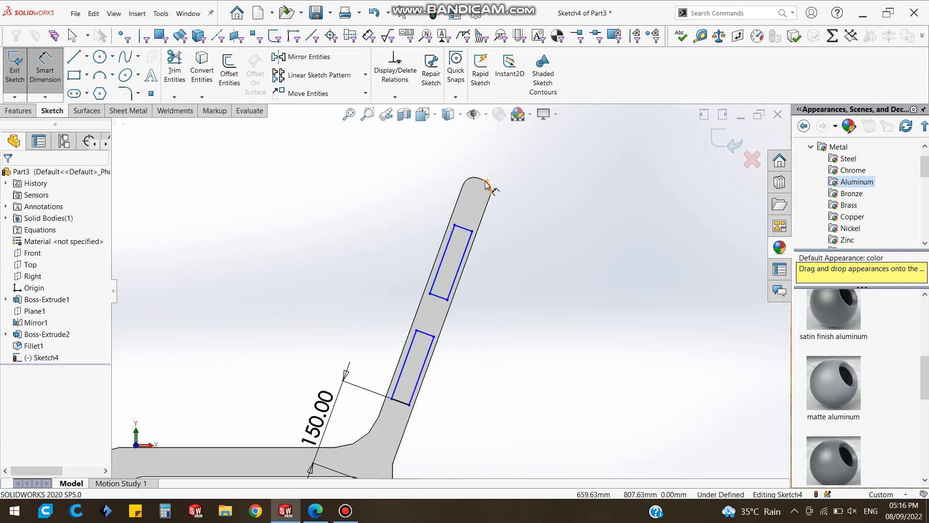
click(485, 182)
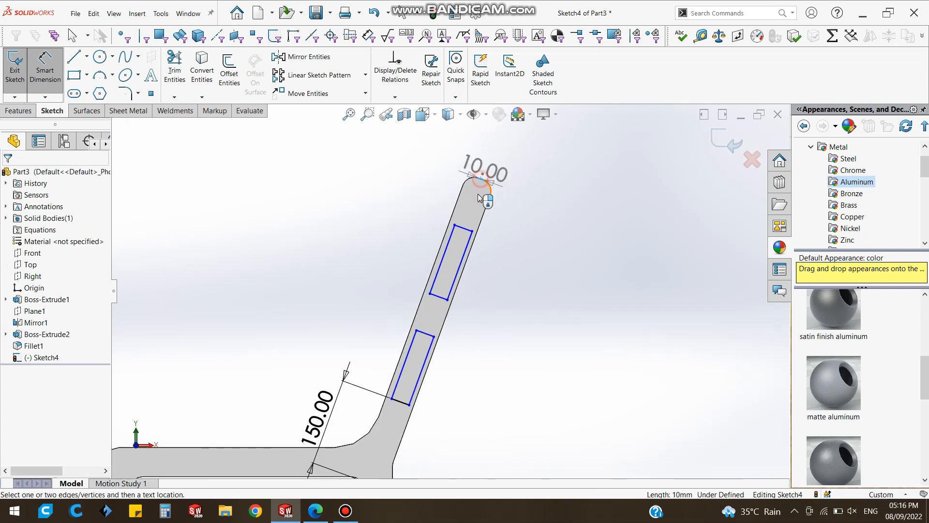
click(463, 228)
click(409, 195)
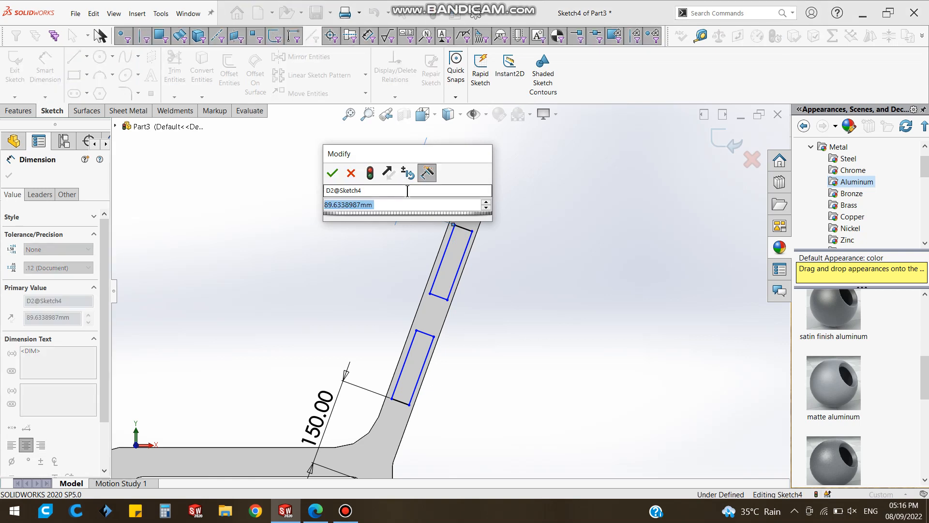
text(50)
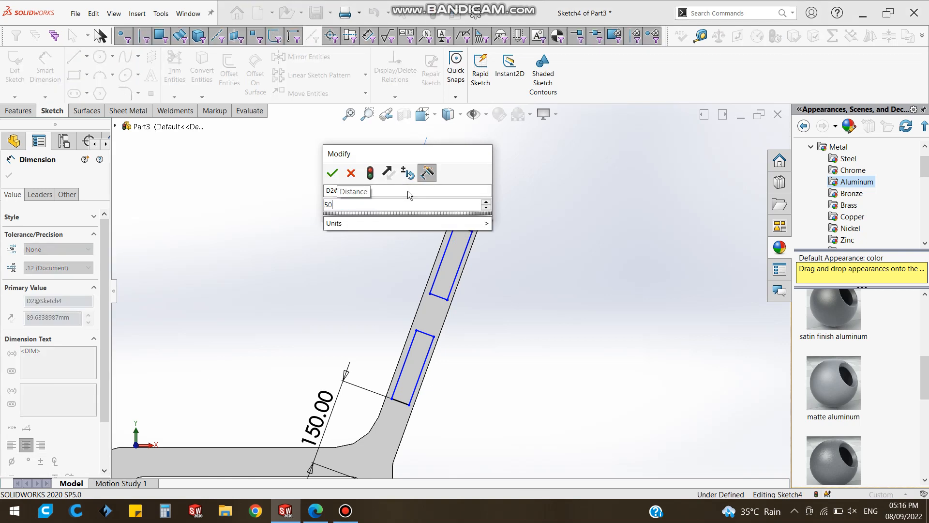
key(Return)
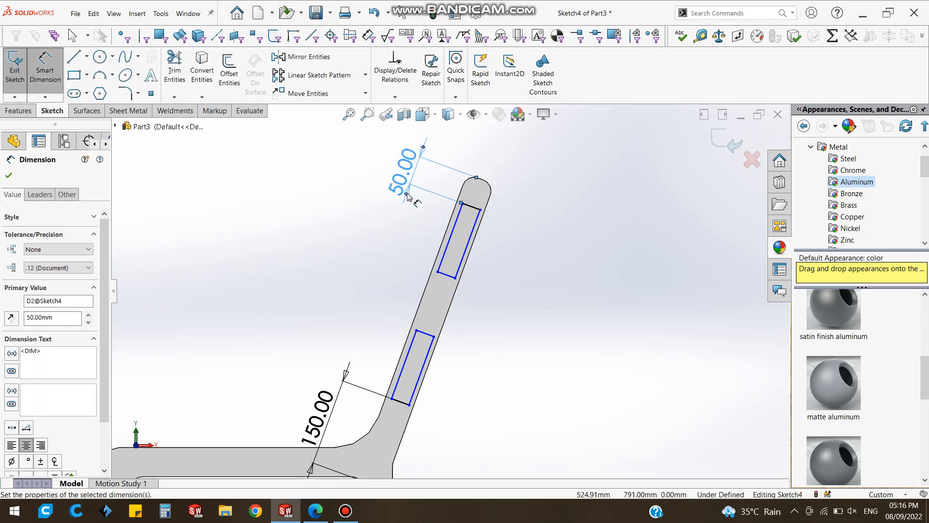
Set the gap between the two backrest rectangles to 50 mm
click(446, 277)
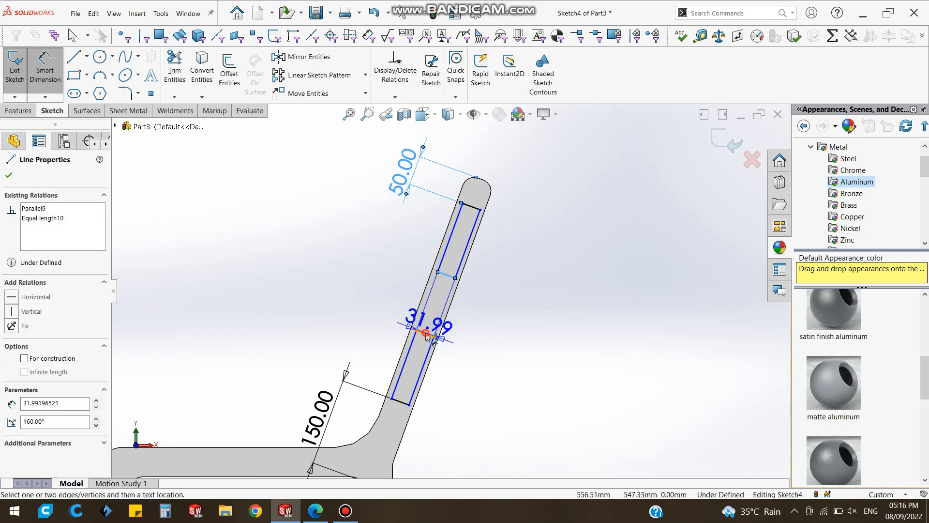
click(425, 334)
click(389, 297)
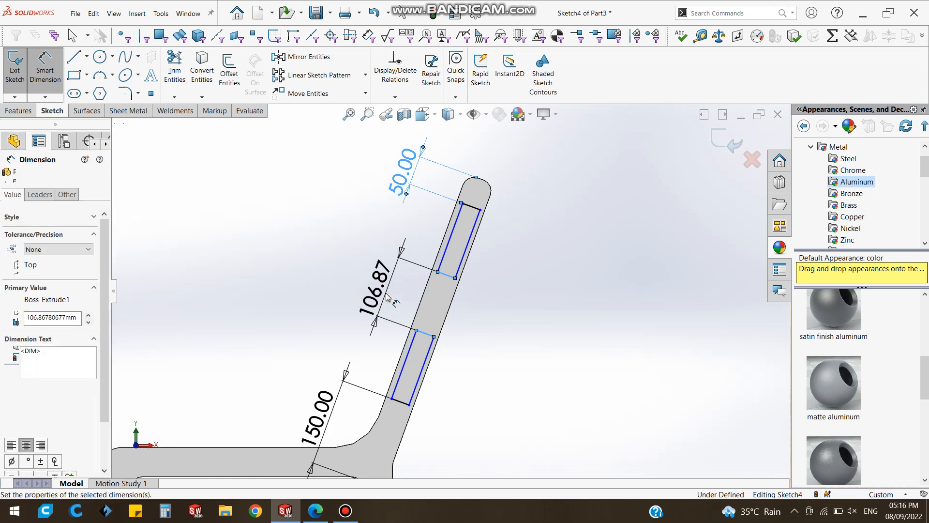
text(50)
key(Return)
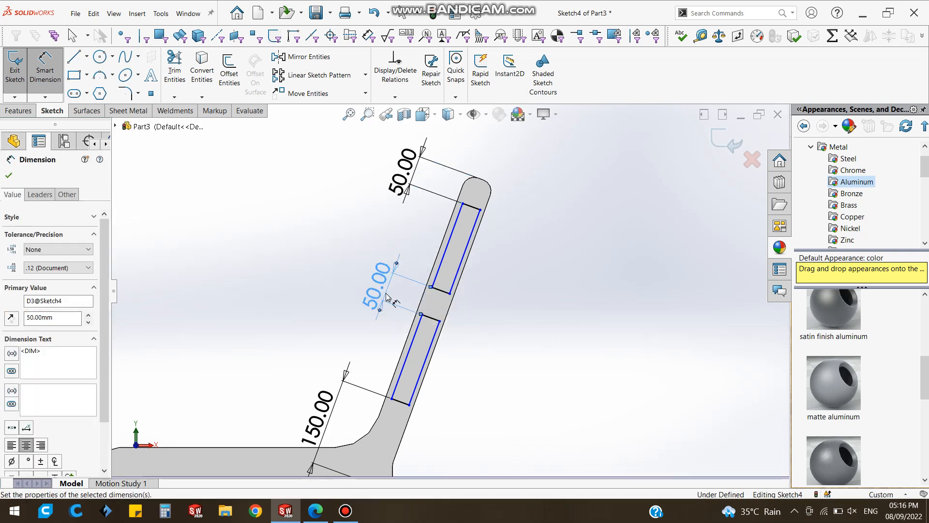
Dimension the upper rectangle's short top line to a width of 30 mm and finish dimensioning
click(473, 212)
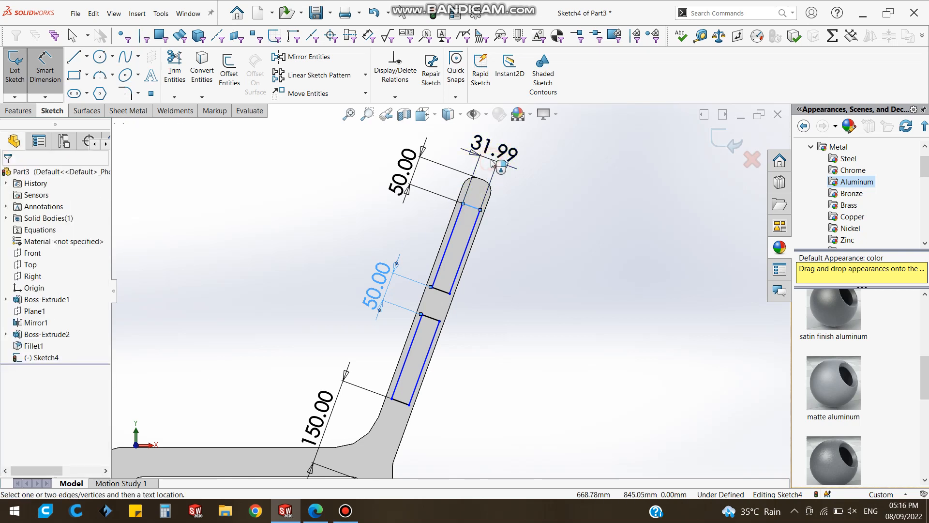
click(492, 164)
text(30)
key(Return)
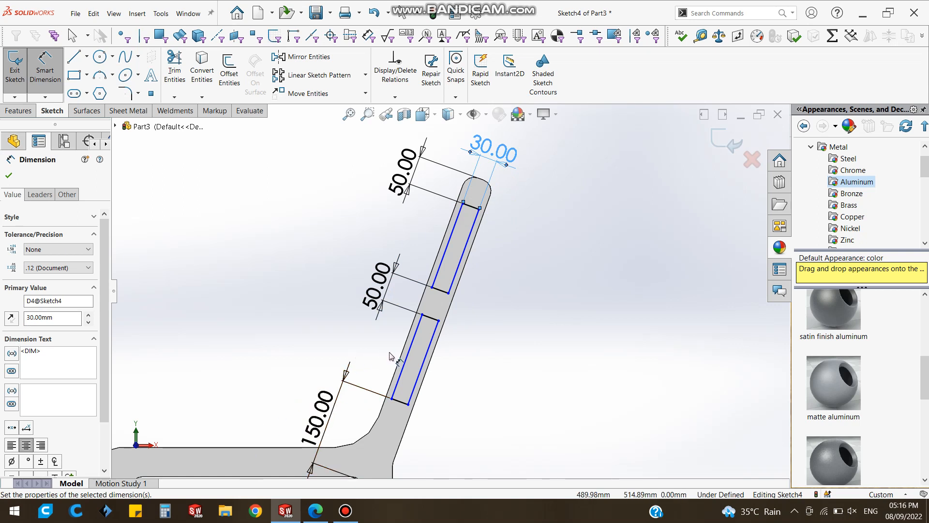
scroll(391, 408, up, 2)
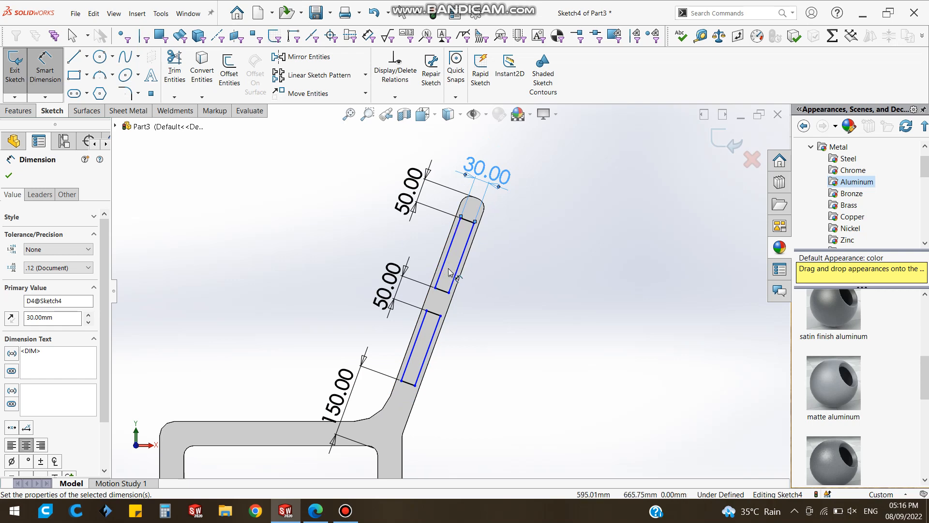
click(9, 173)
Extrude both backrest rectangles with Up To Surface, ending at the inner face of the opposite side frame
click(19, 110)
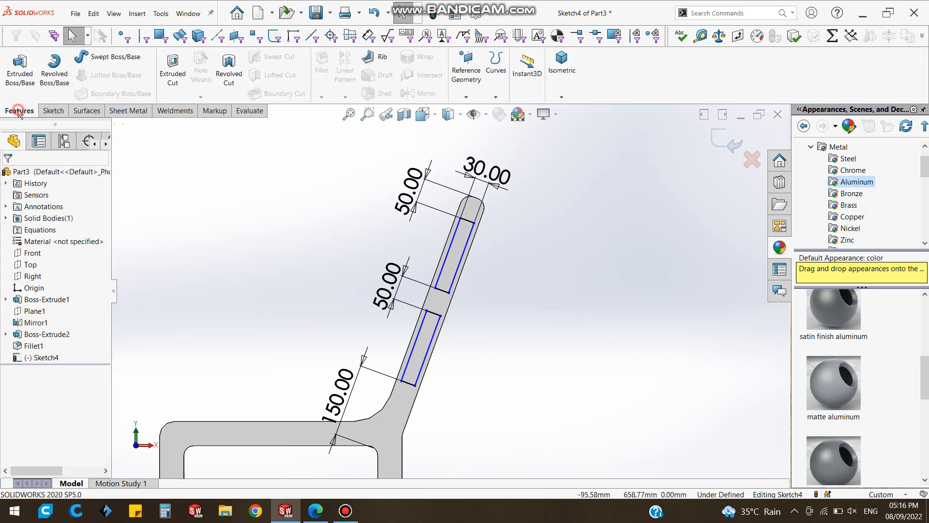
click(18, 83)
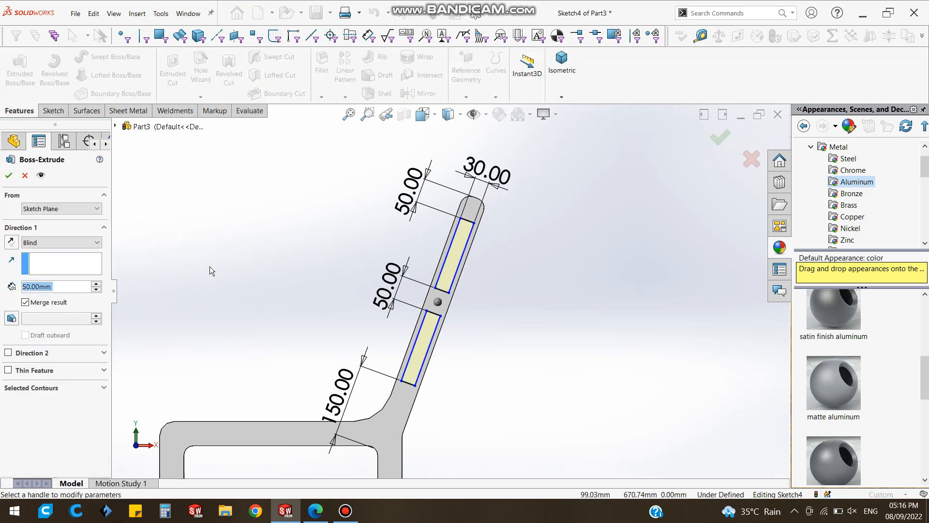
click(44, 209)
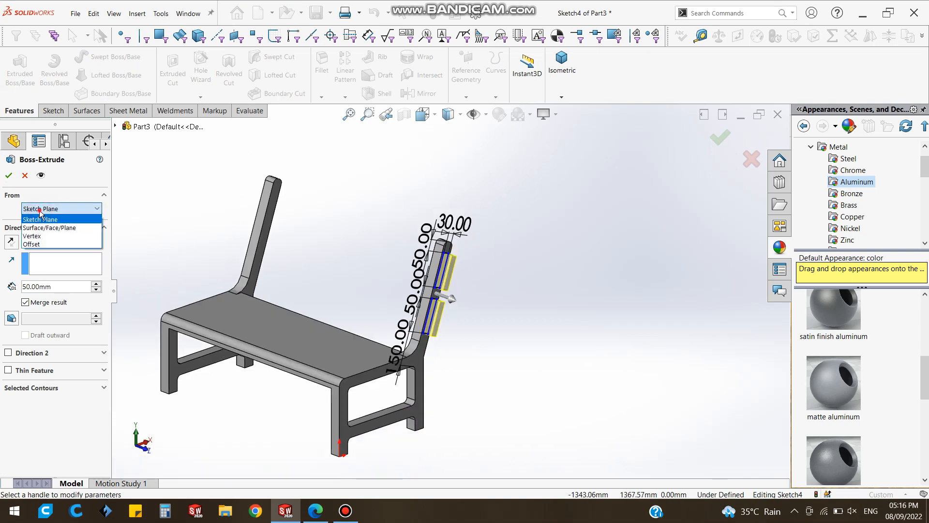
click(38, 217)
click(48, 242)
click(49, 278)
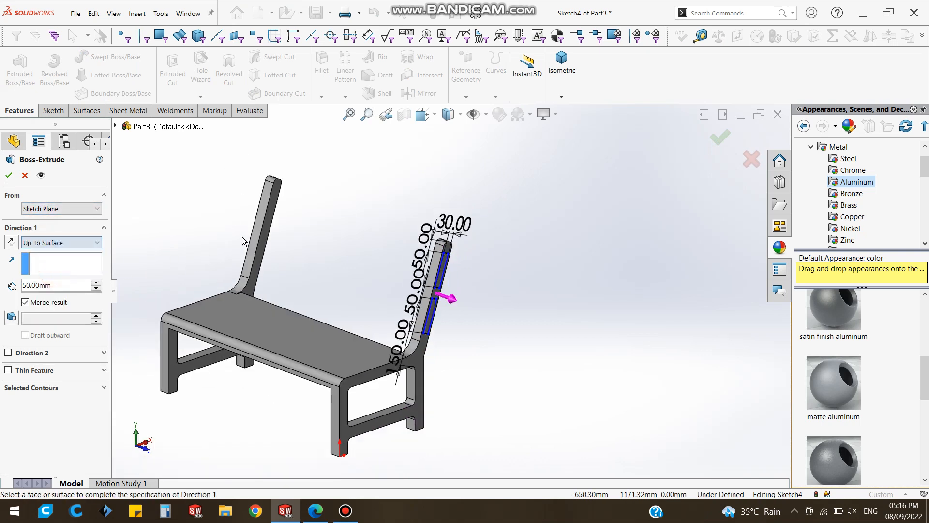
click(264, 241)
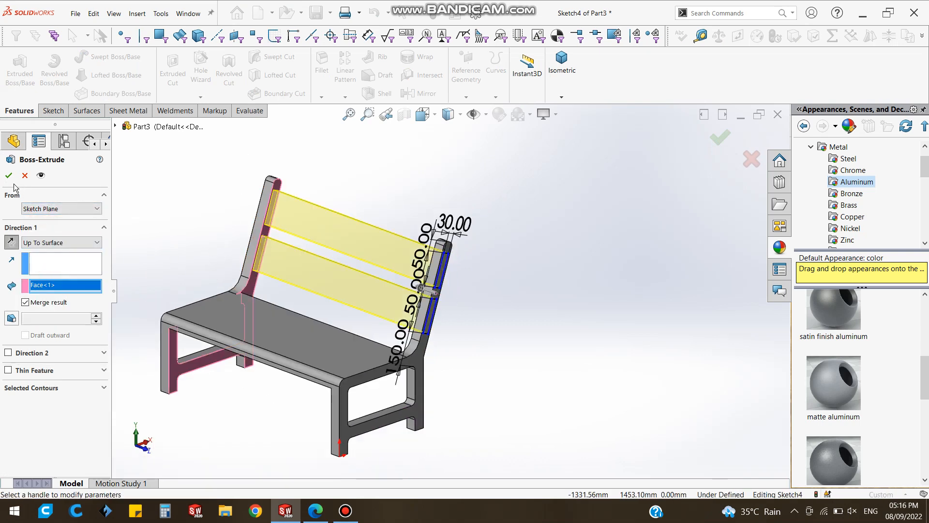
key(Return)
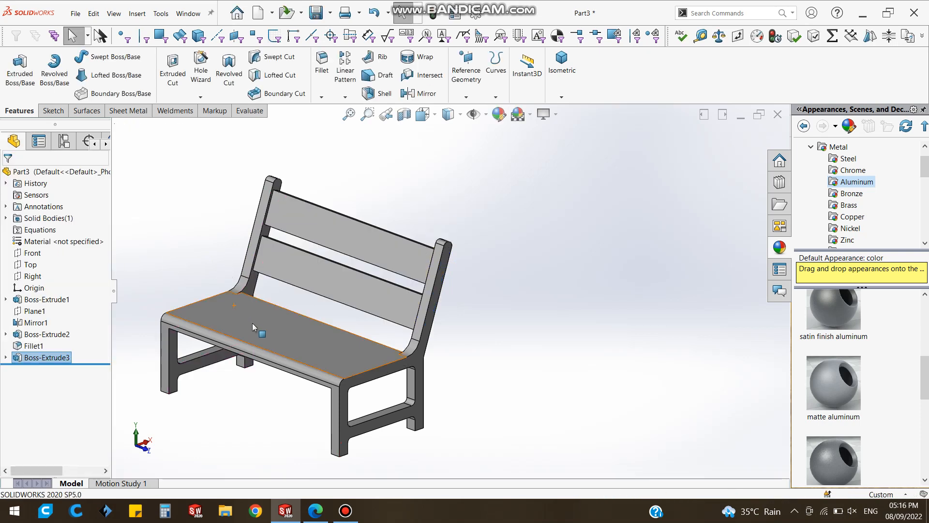
scroll(234, 235, down, 2)
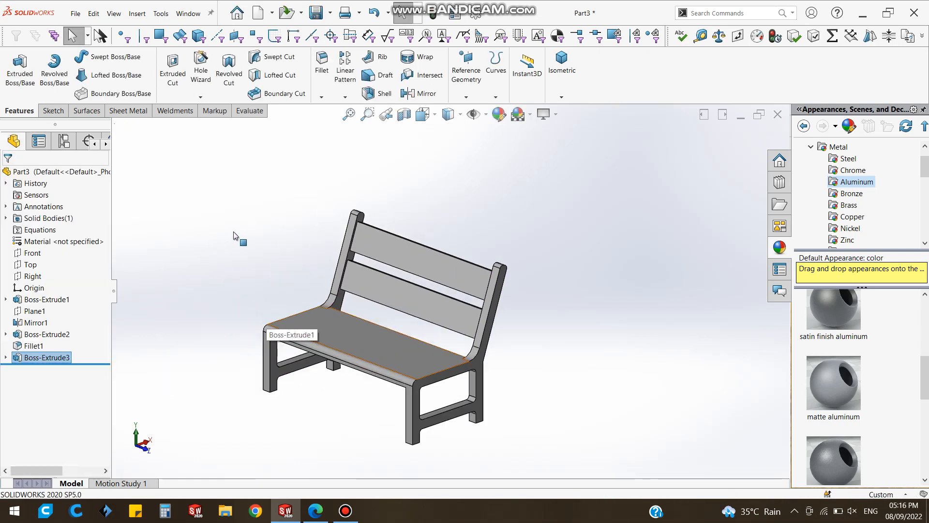
click(345, 511)
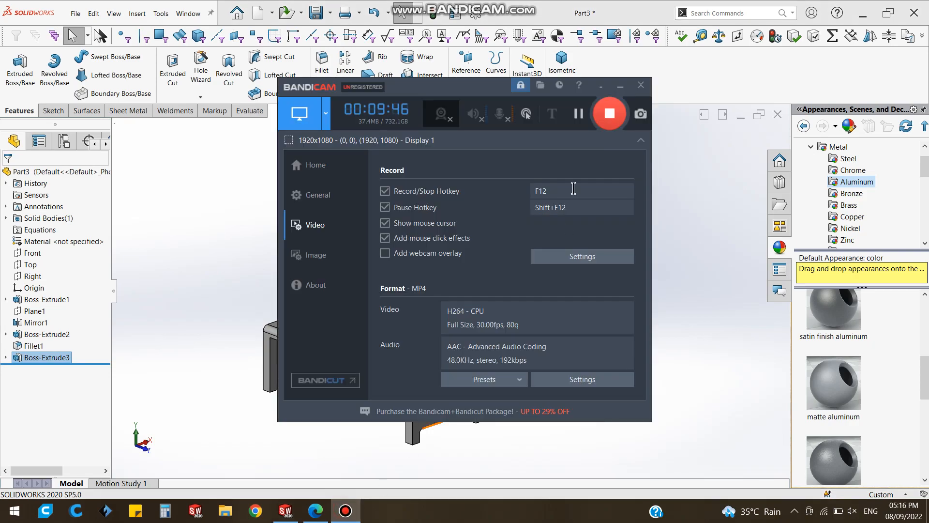